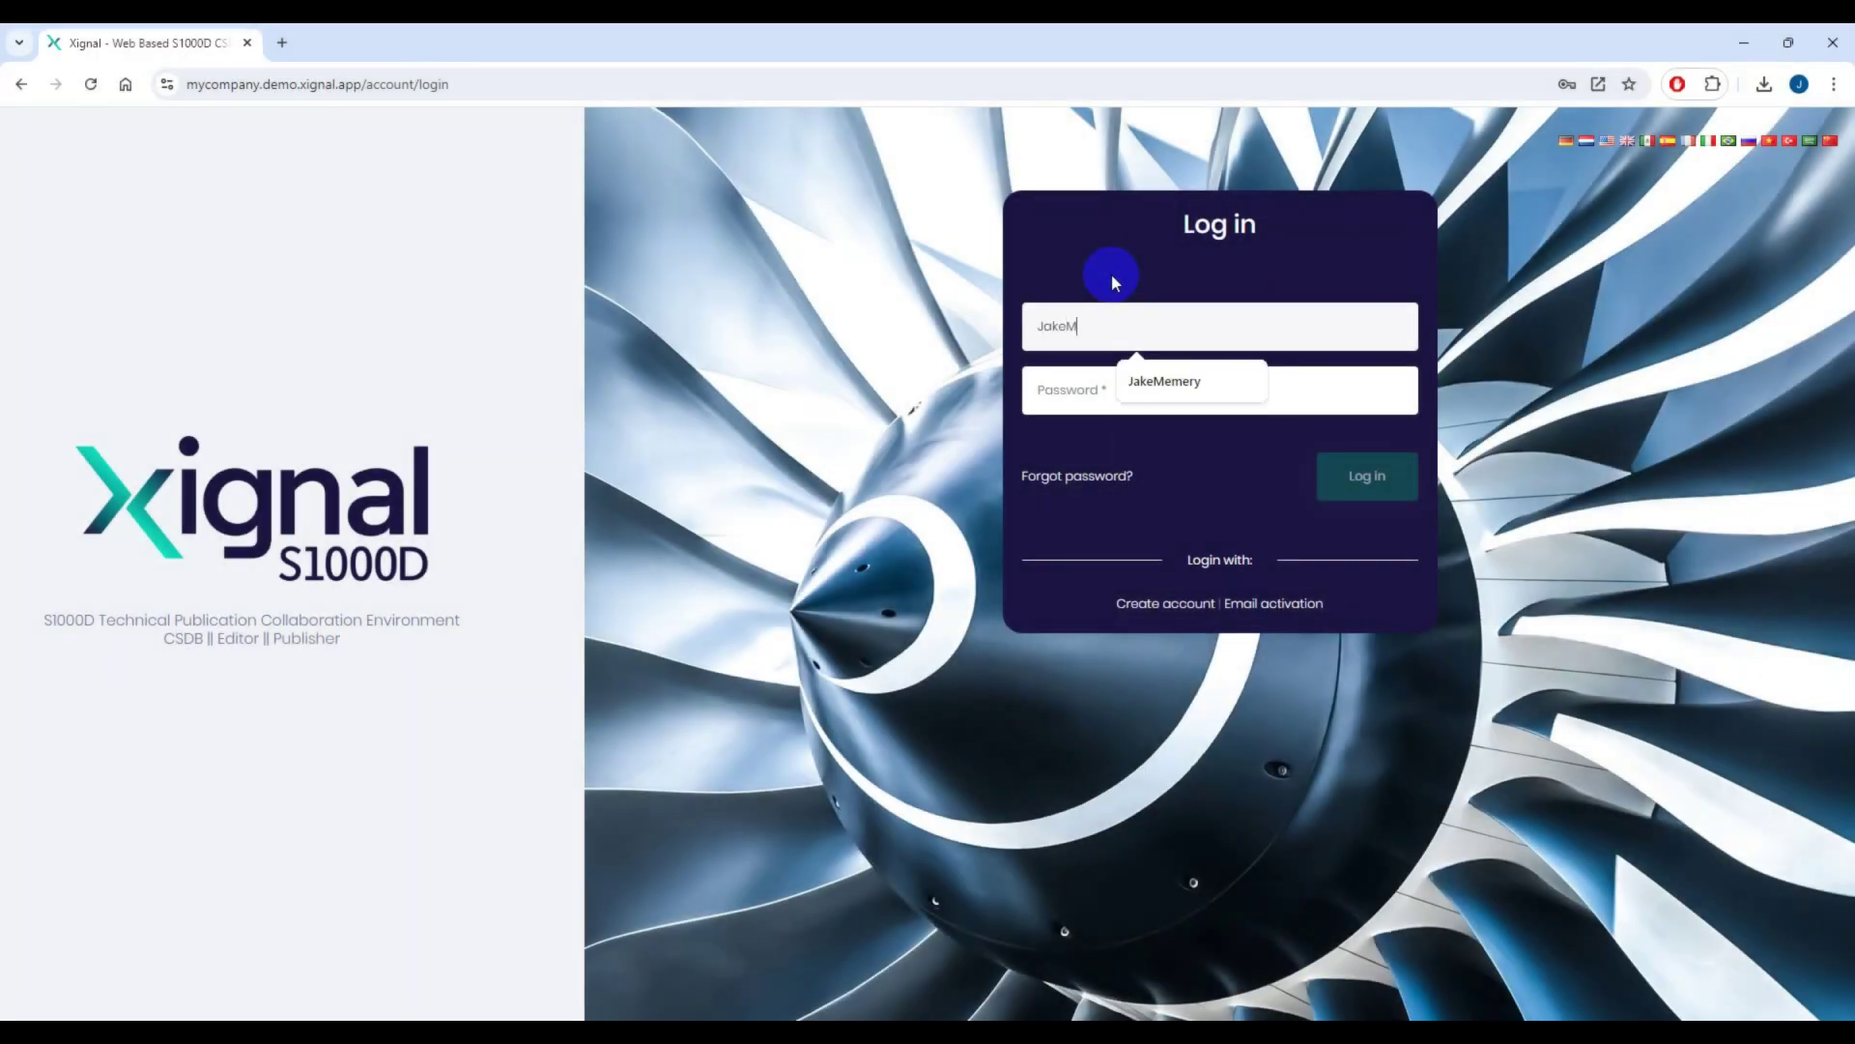
# Step: Sign in to the Xignal portal with the user name and account password
pyautogui.write('Memery')
pyautogui.press('Tab')
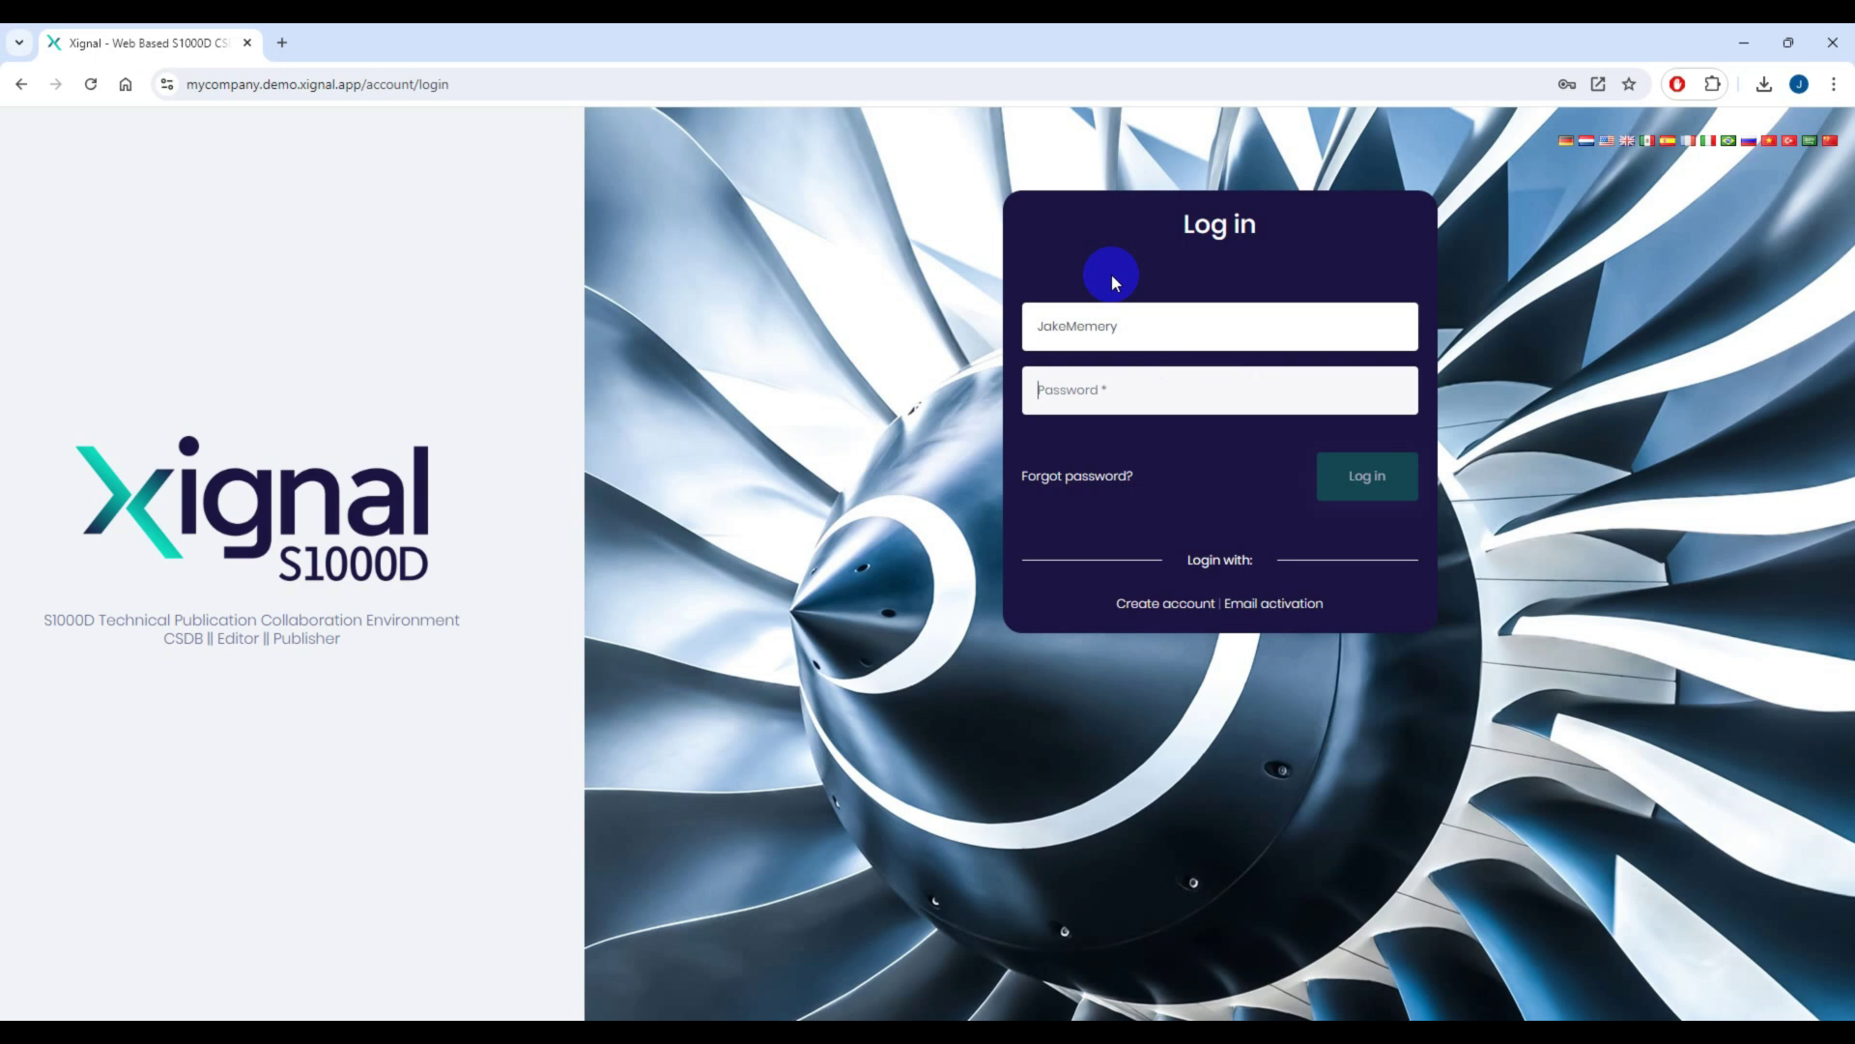
pyautogui.write('•••••••••••')
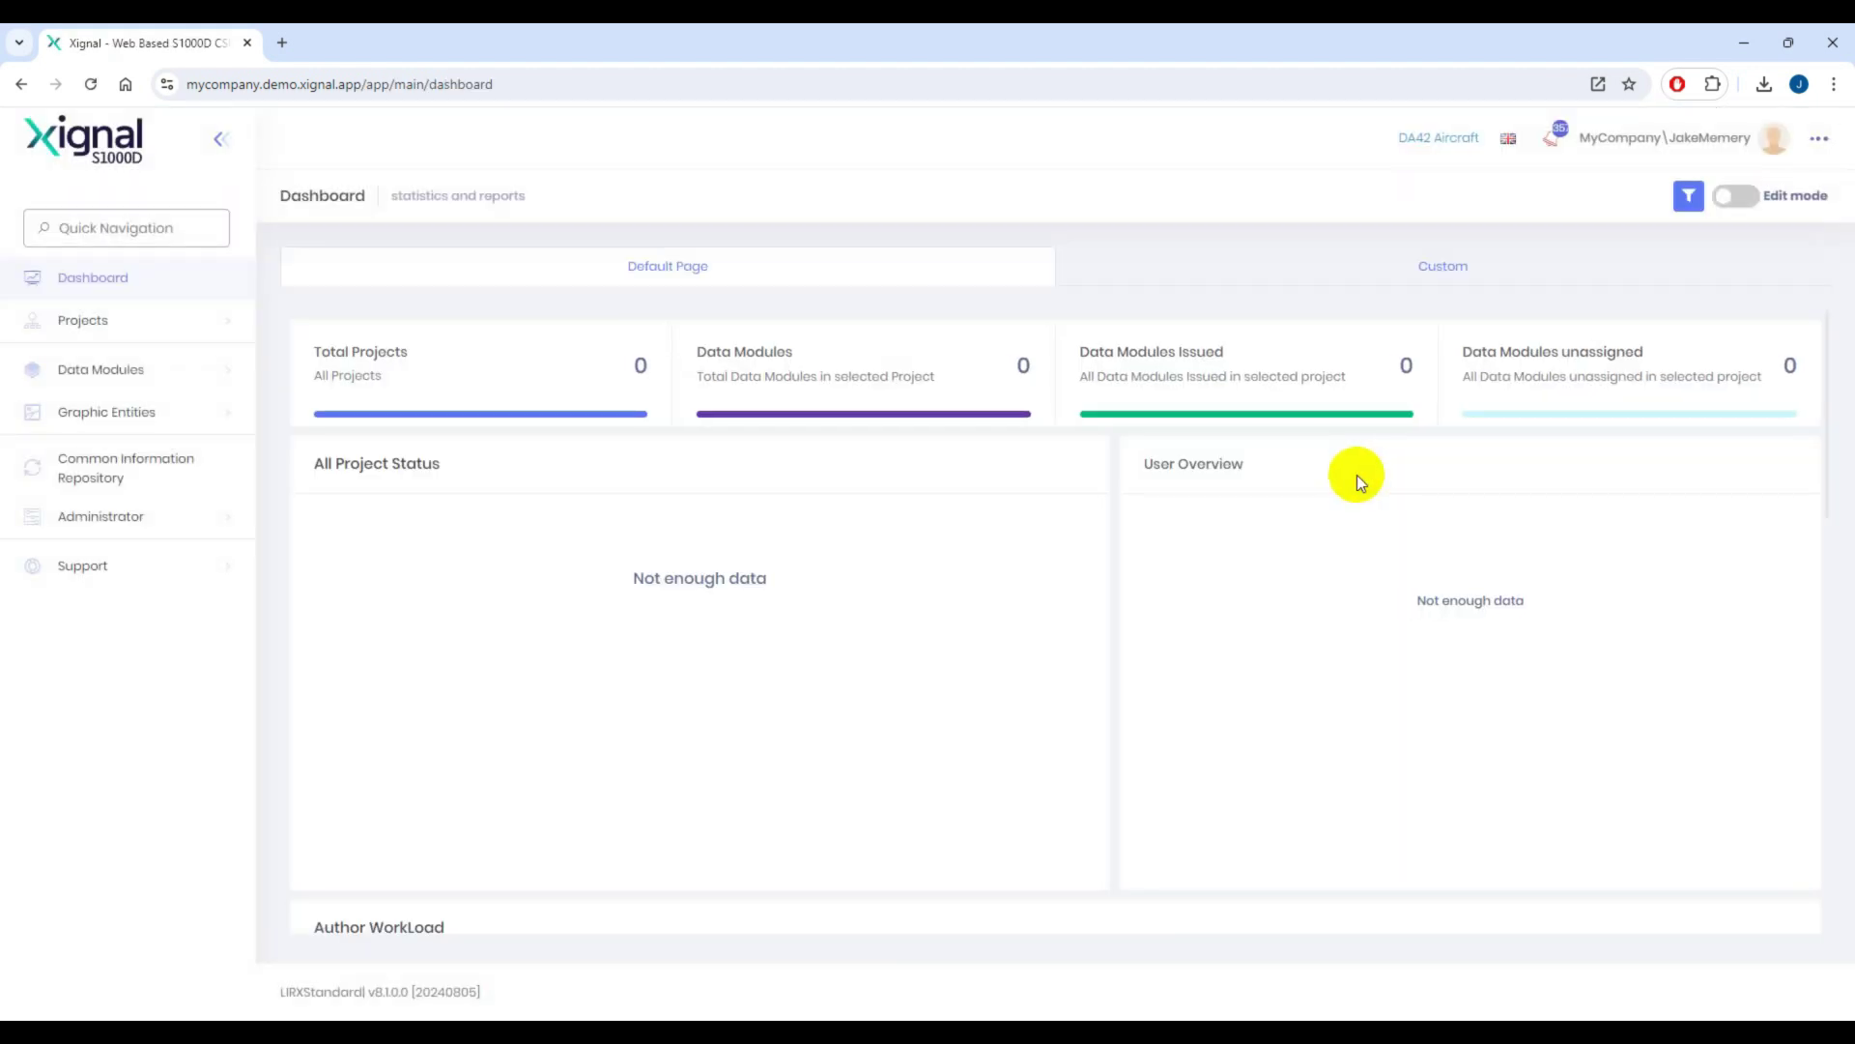
# Step: Check the Project List, then open the Data Module Manager listing the DA42 BREX module
pyautogui.click(98, 320)
pyautogui.click(108, 367)
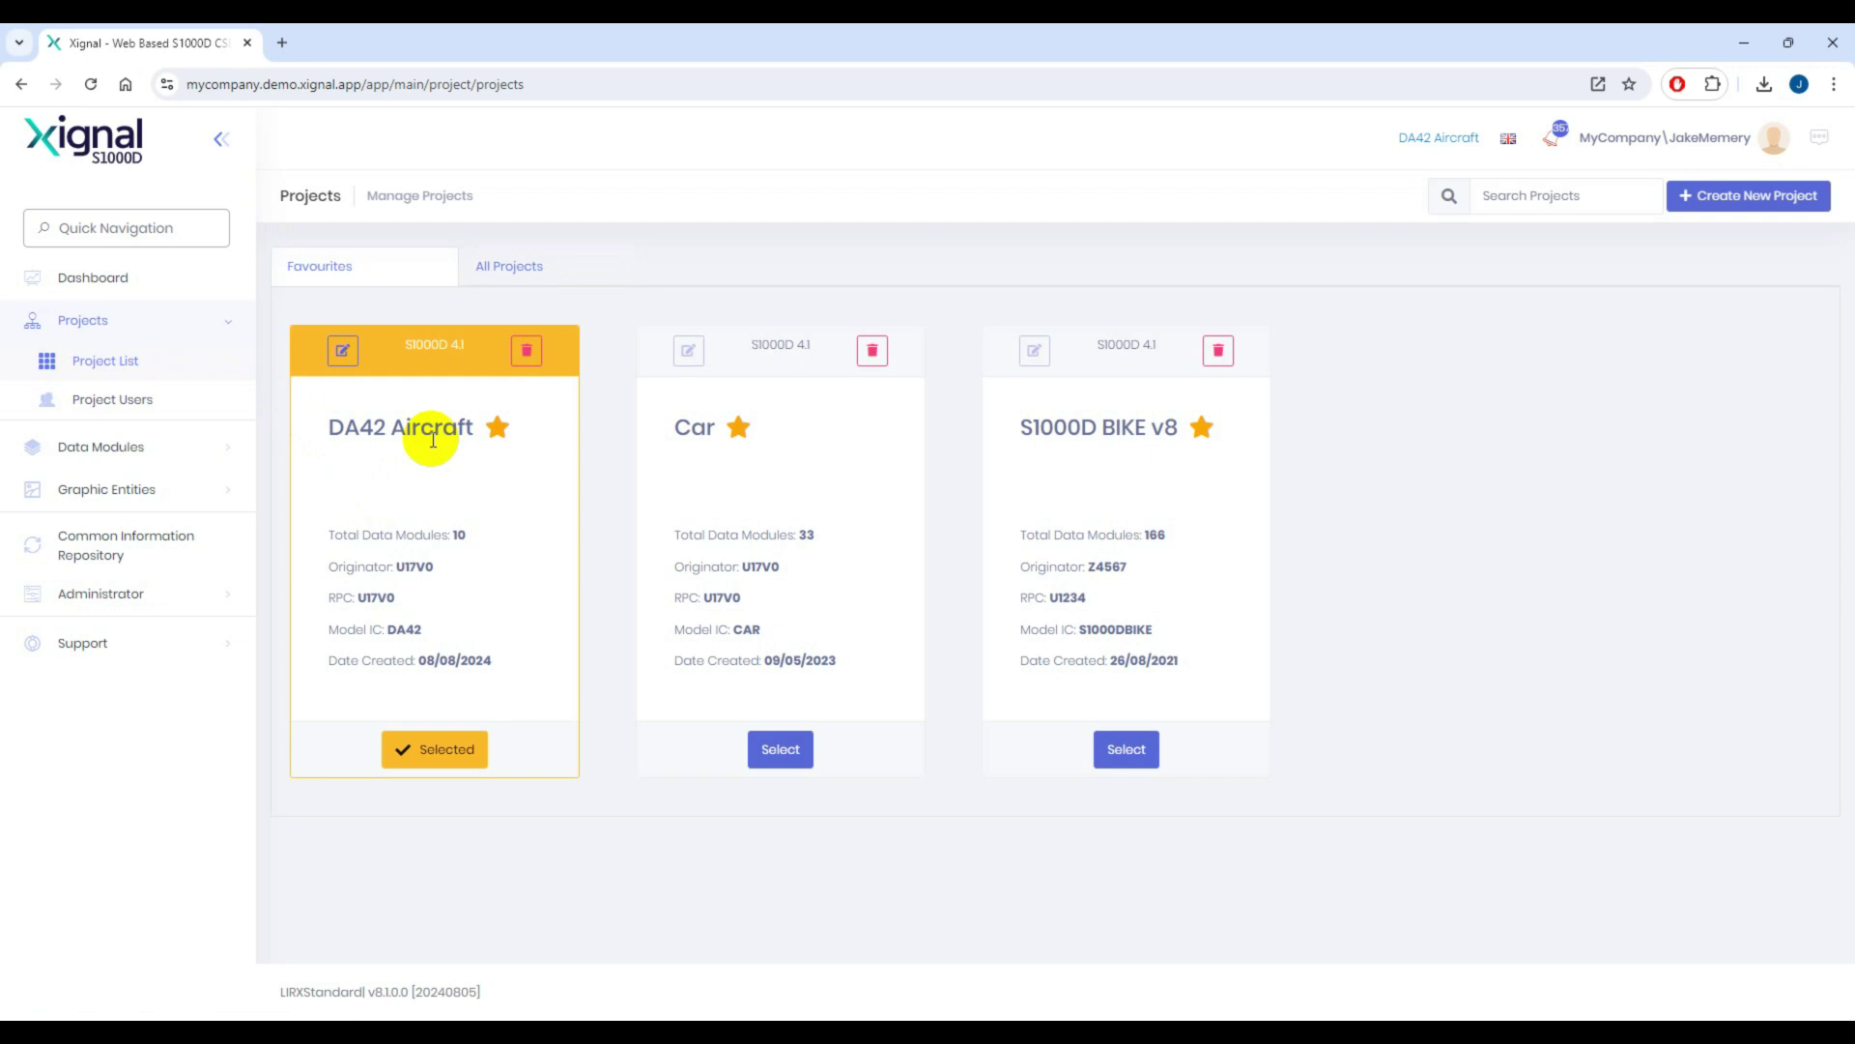
pyautogui.click(138, 453)
pyautogui.click(136, 416)
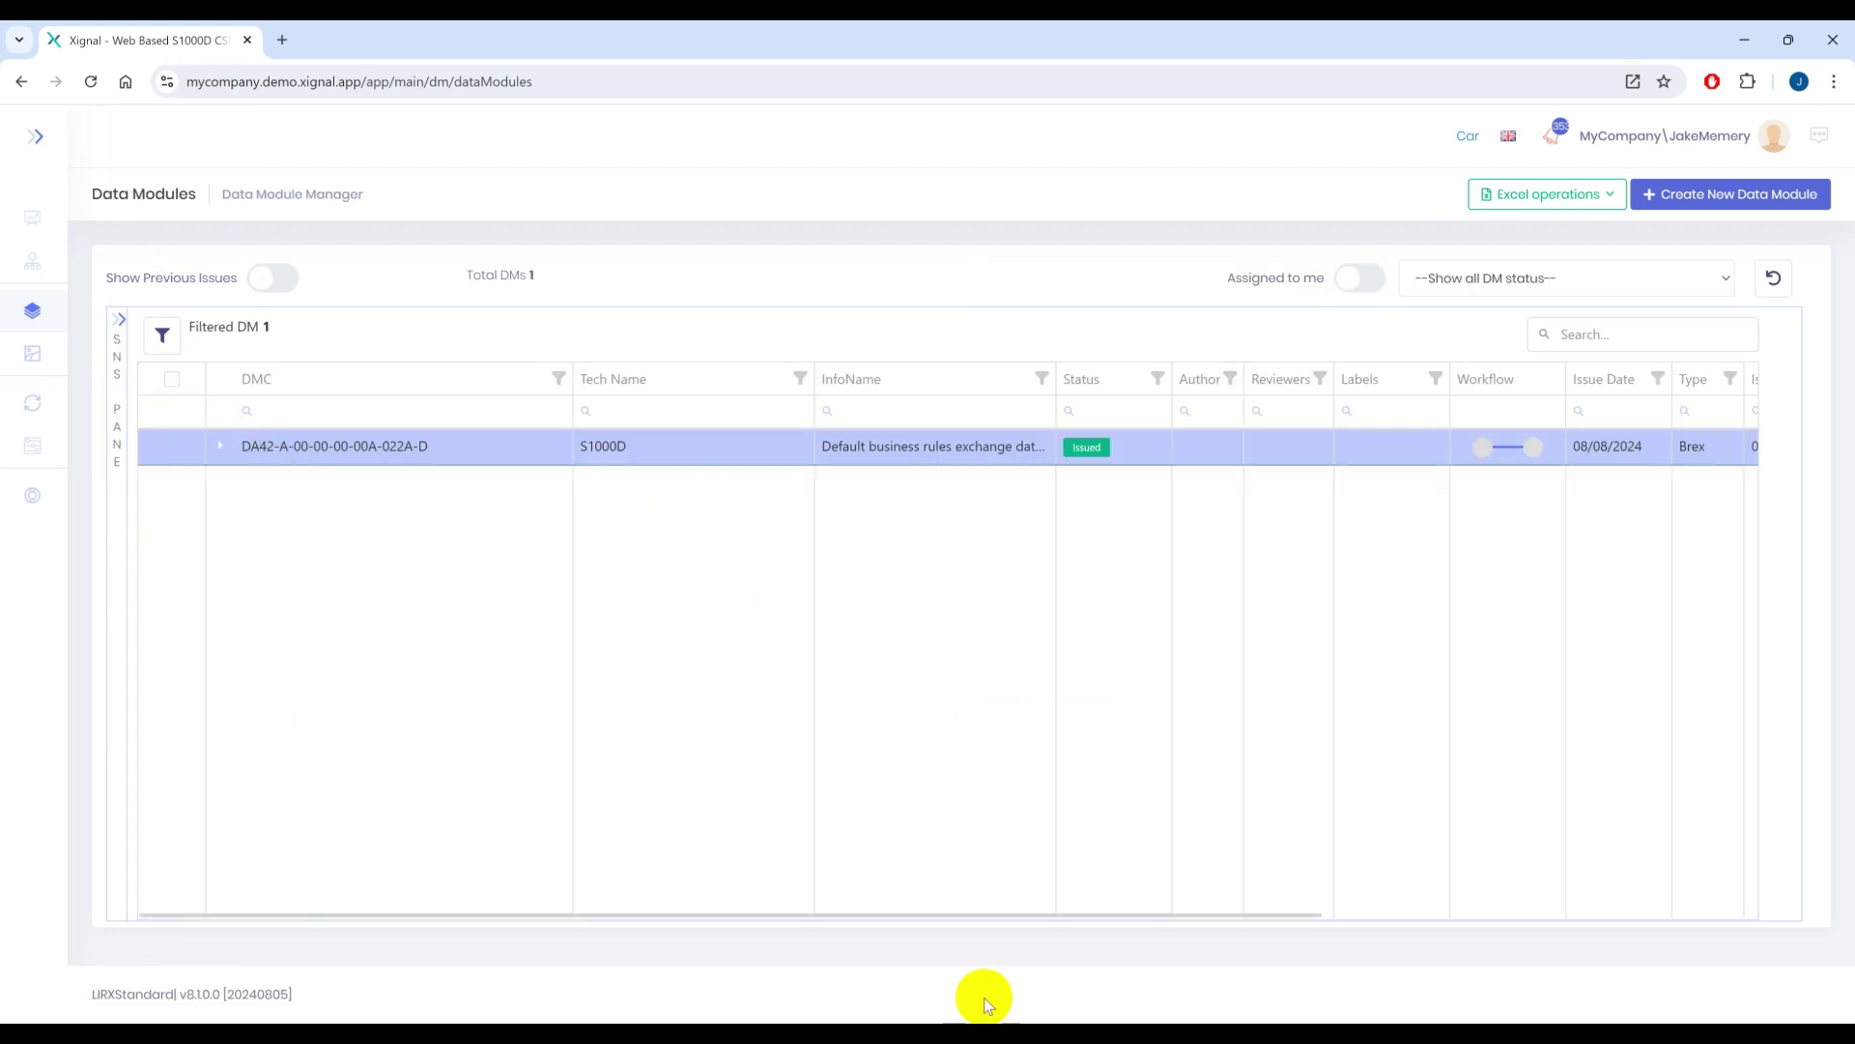
# Step: Bring up the DMRL_Template workbook in Excel and scroll right across the DA42 rows
pyautogui.moveTo(984, 1022)
pyautogui.click(994, 970)
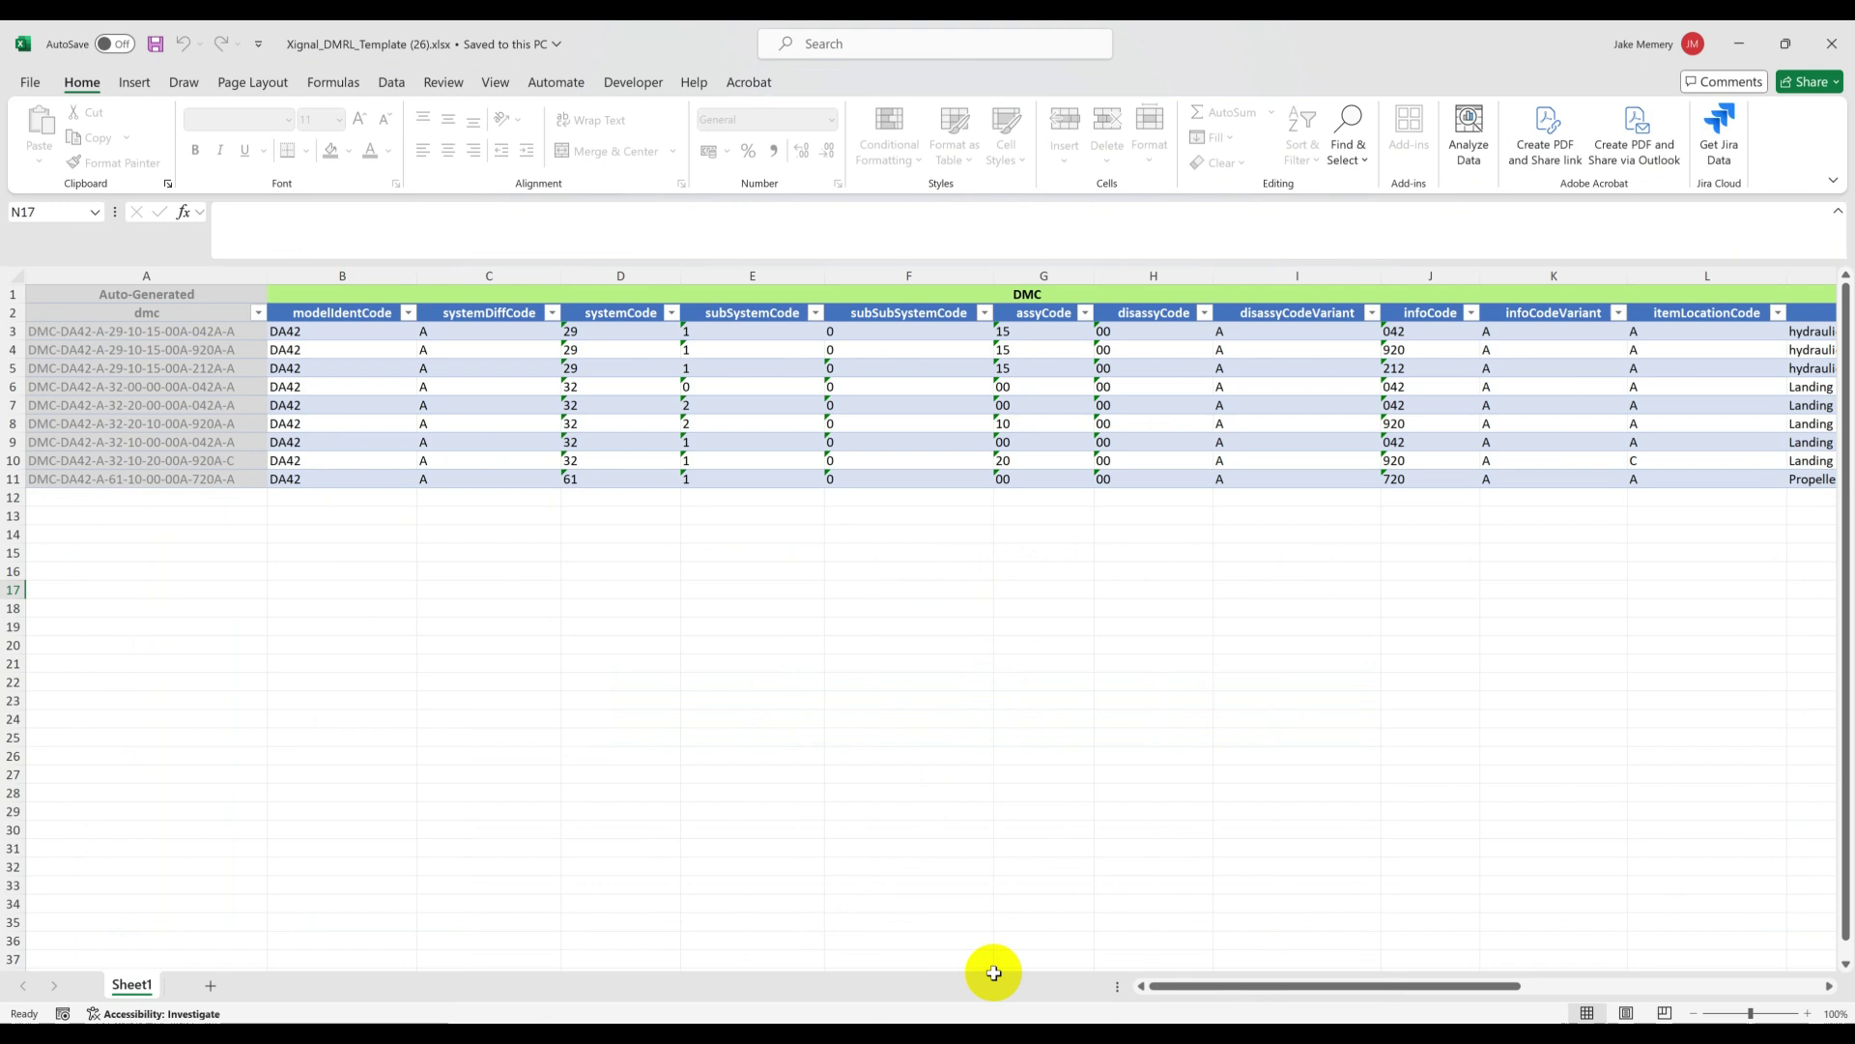
pyautogui.moveTo(1209, 988); pyautogui.dragTo(1382, 985)
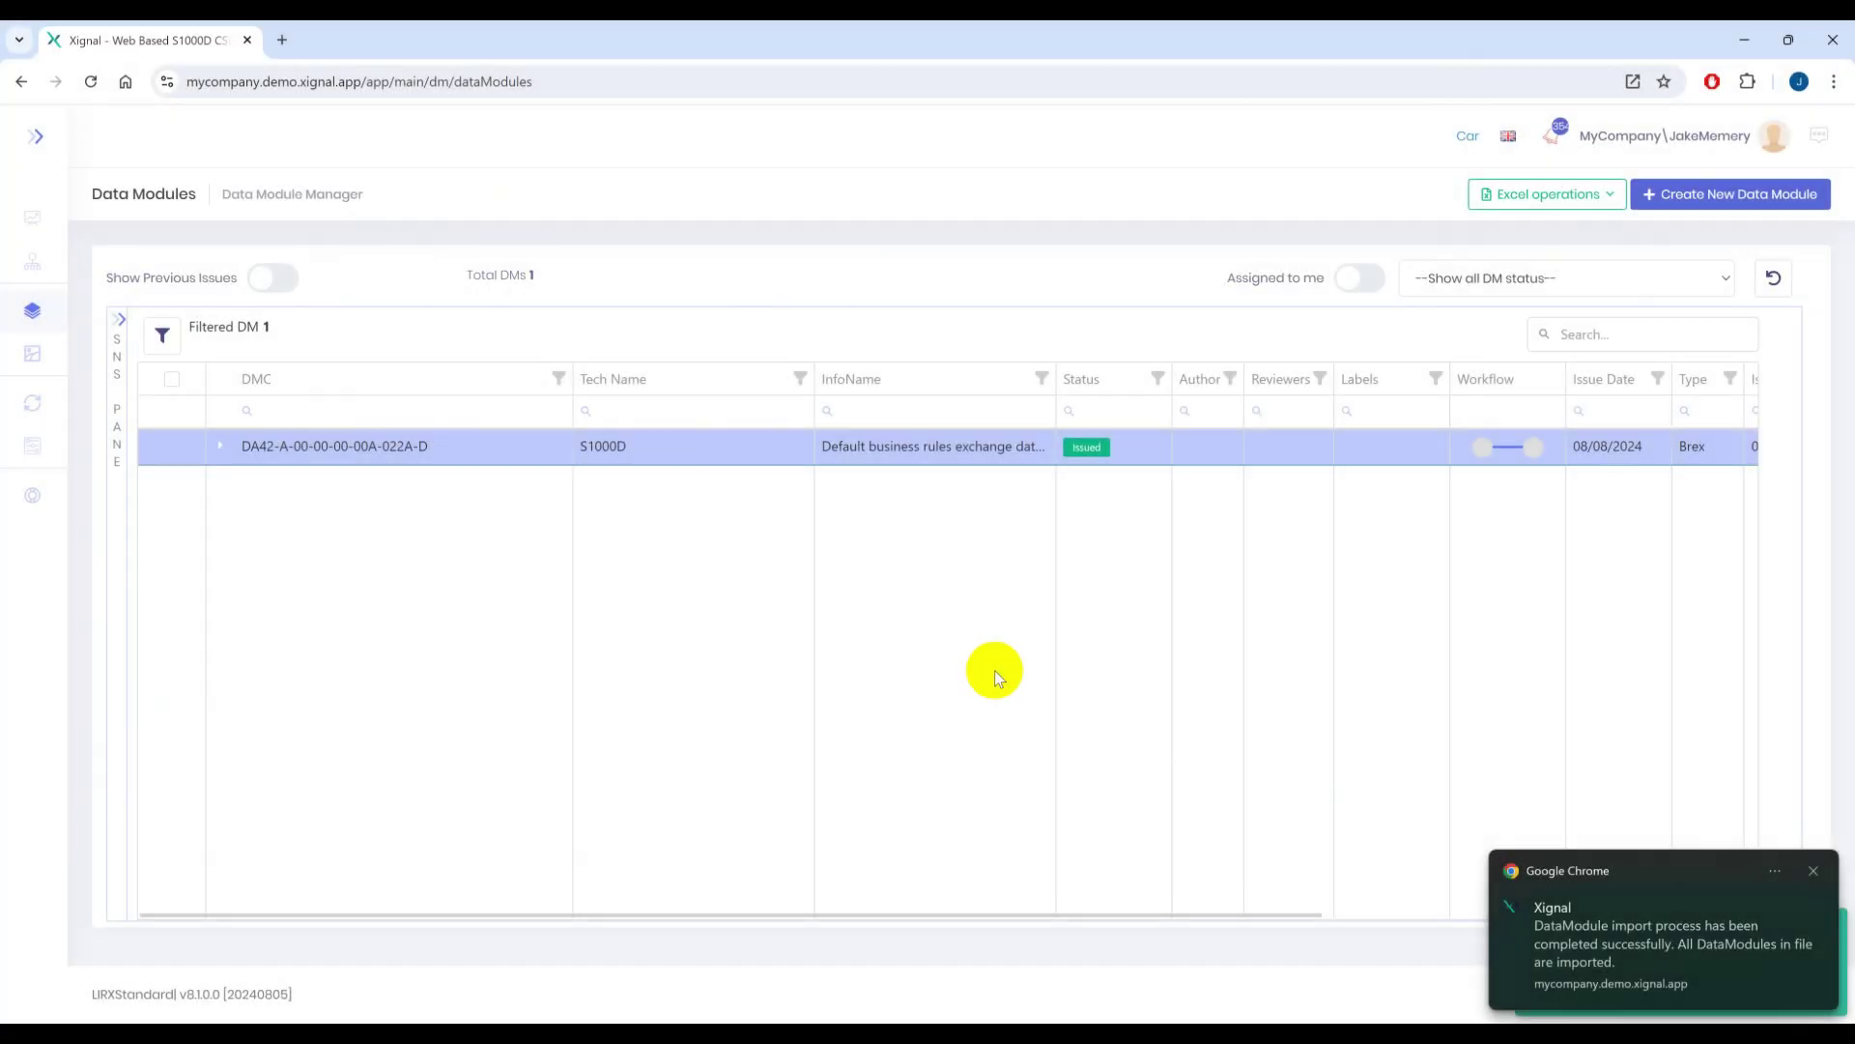
# Step: Reload to list the ten DA42 modules and assign an author to DA42-A-61-10-00-00A-720A-A
pyautogui.click(91, 83)
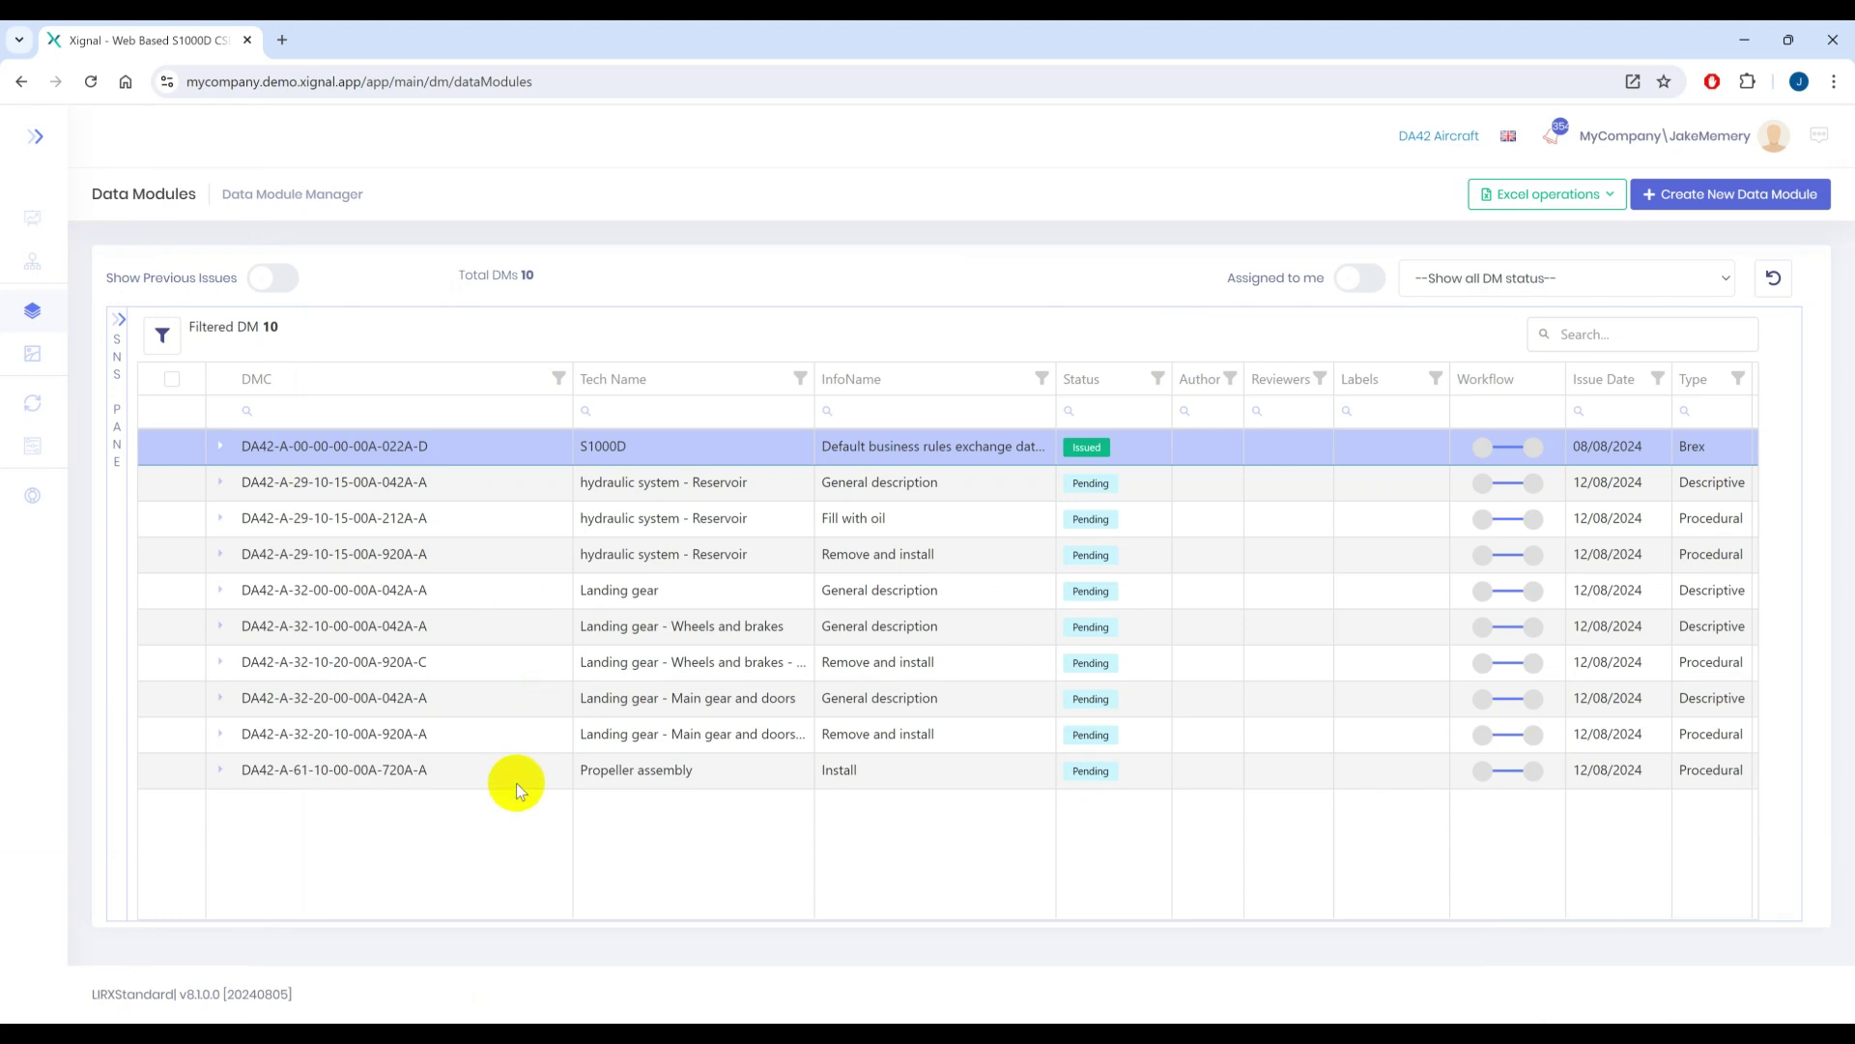
pyautogui.click(968, 779)
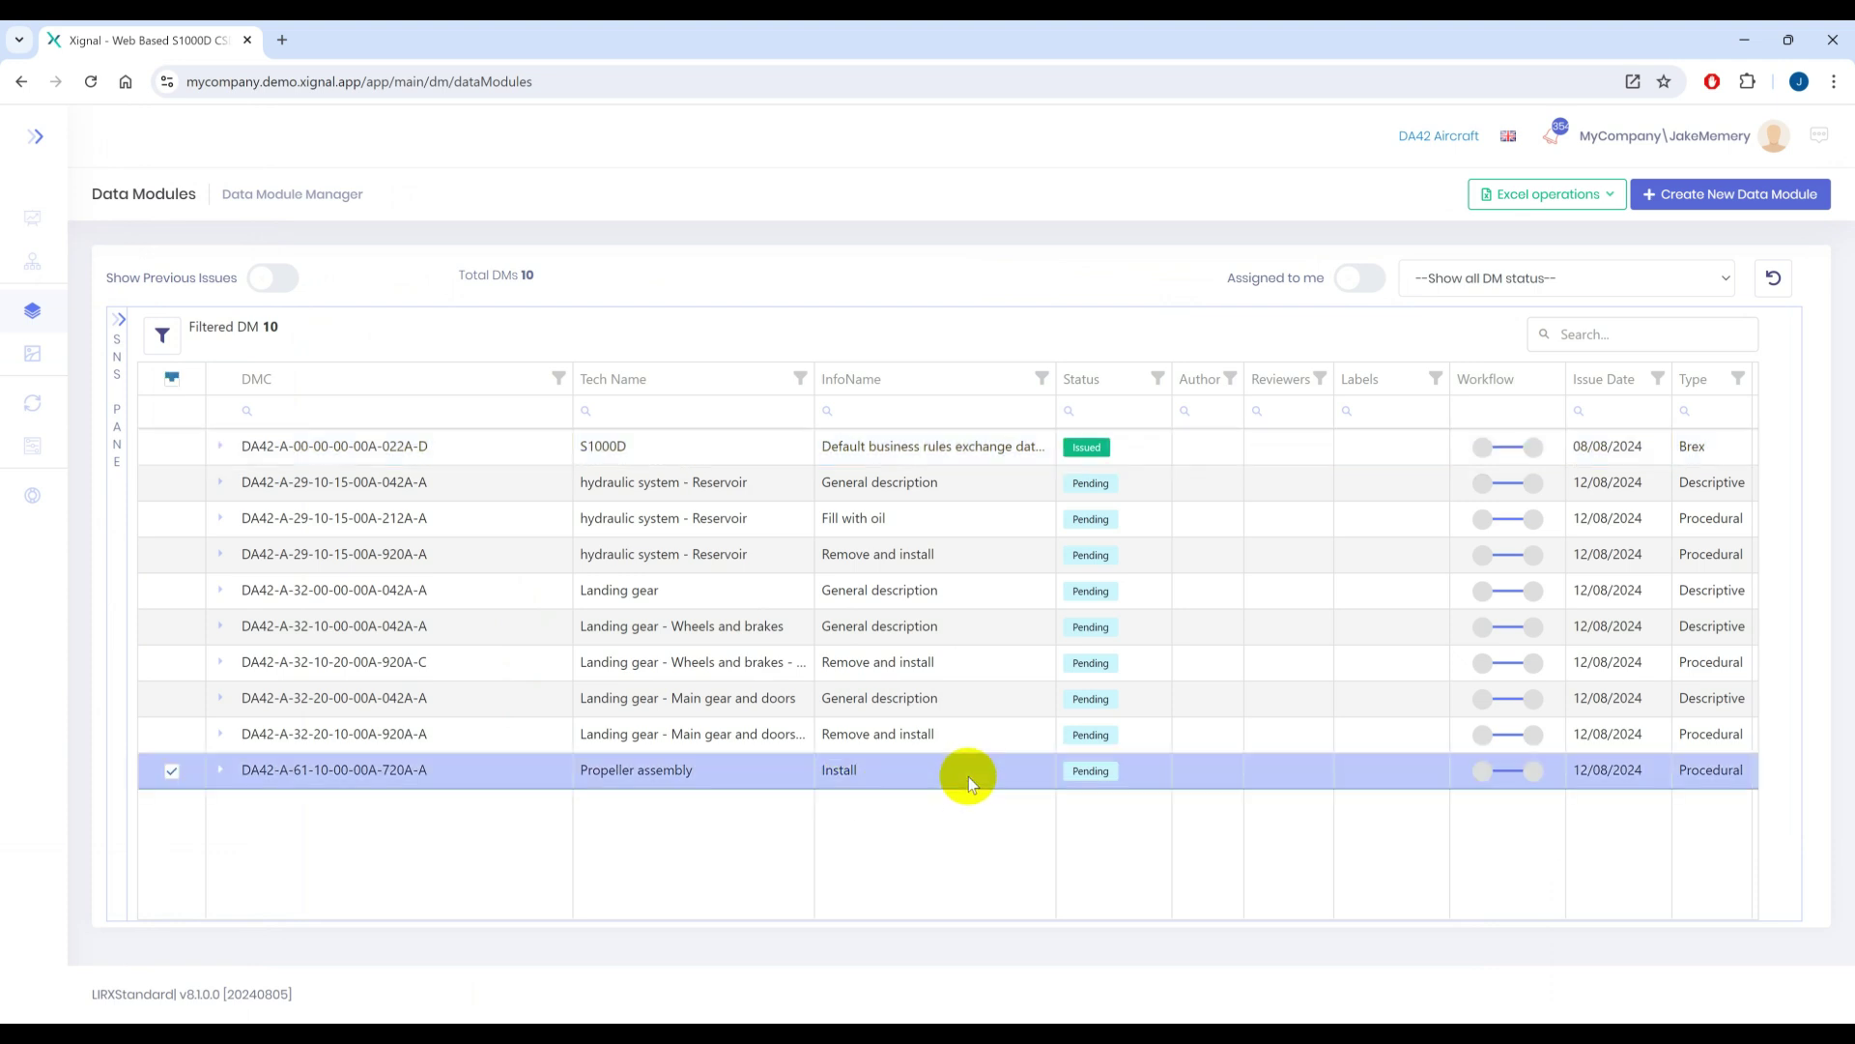
pyautogui.rightClick(968, 775)
pyautogui.moveTo(1031, 545)
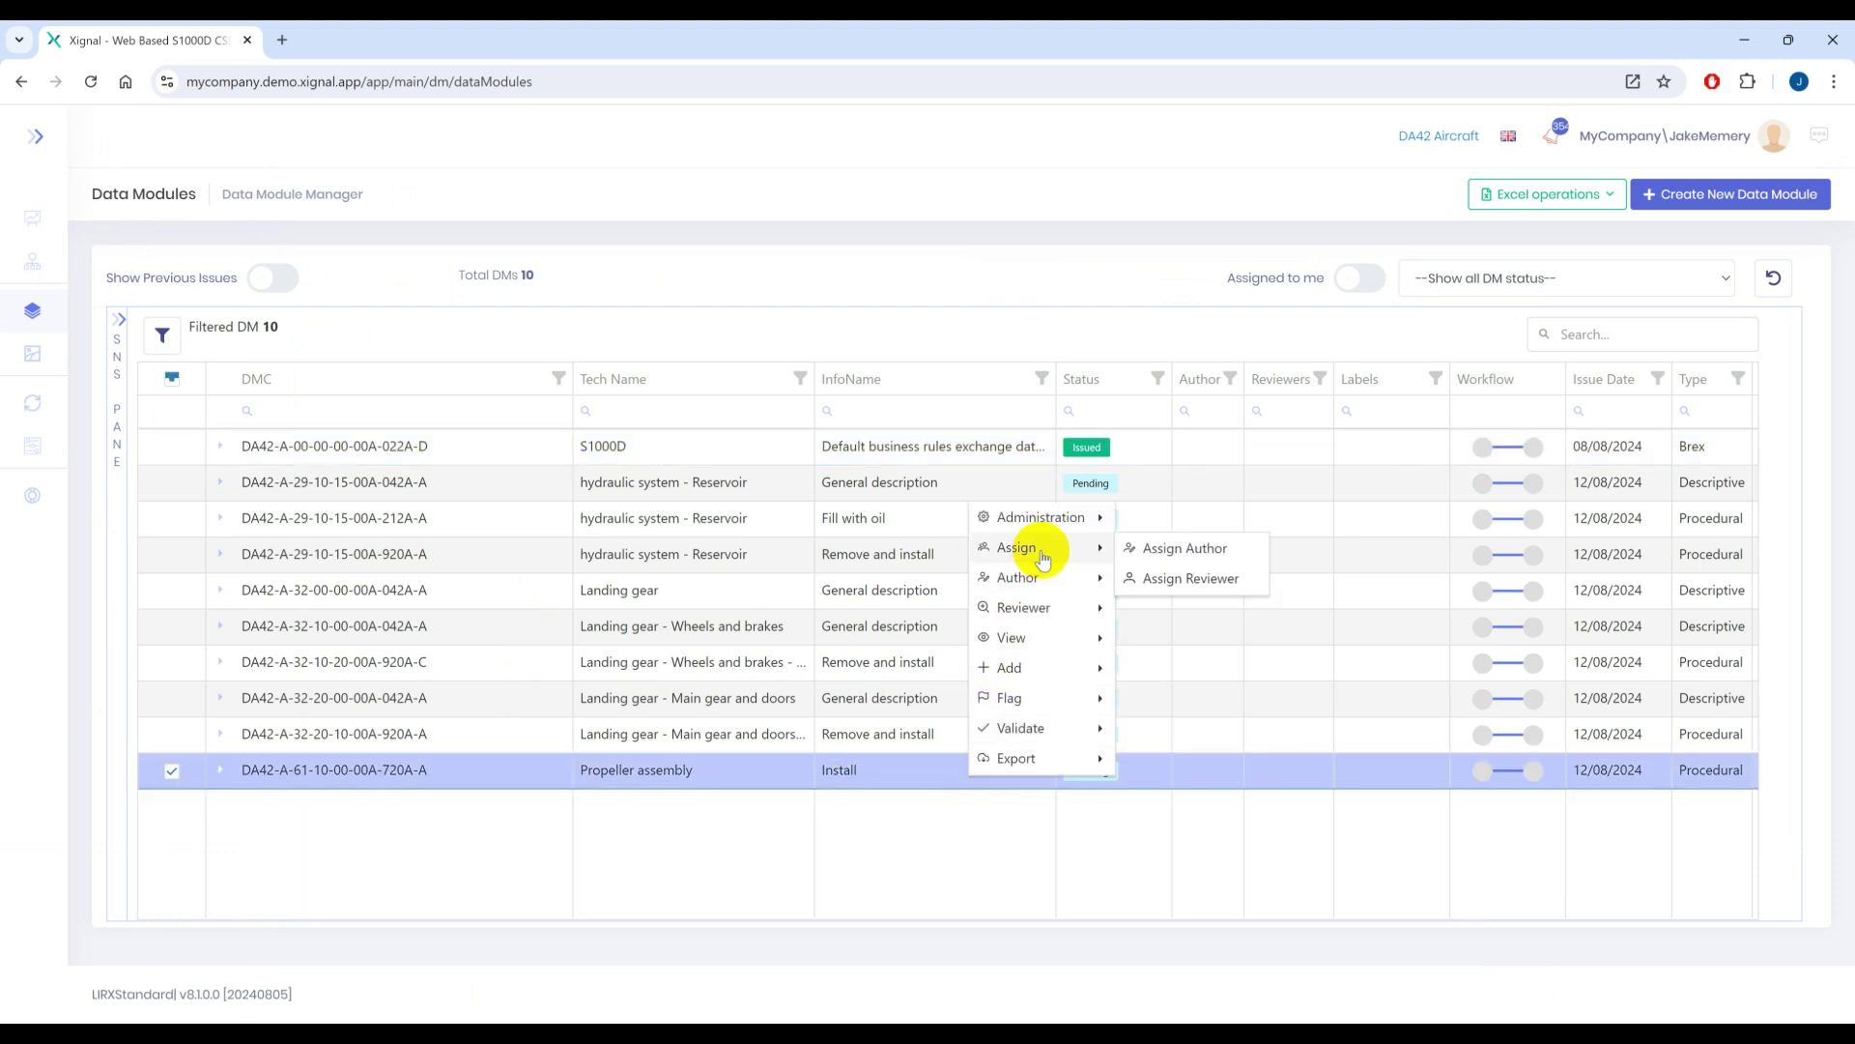
pyautogui.click(1167, 551)
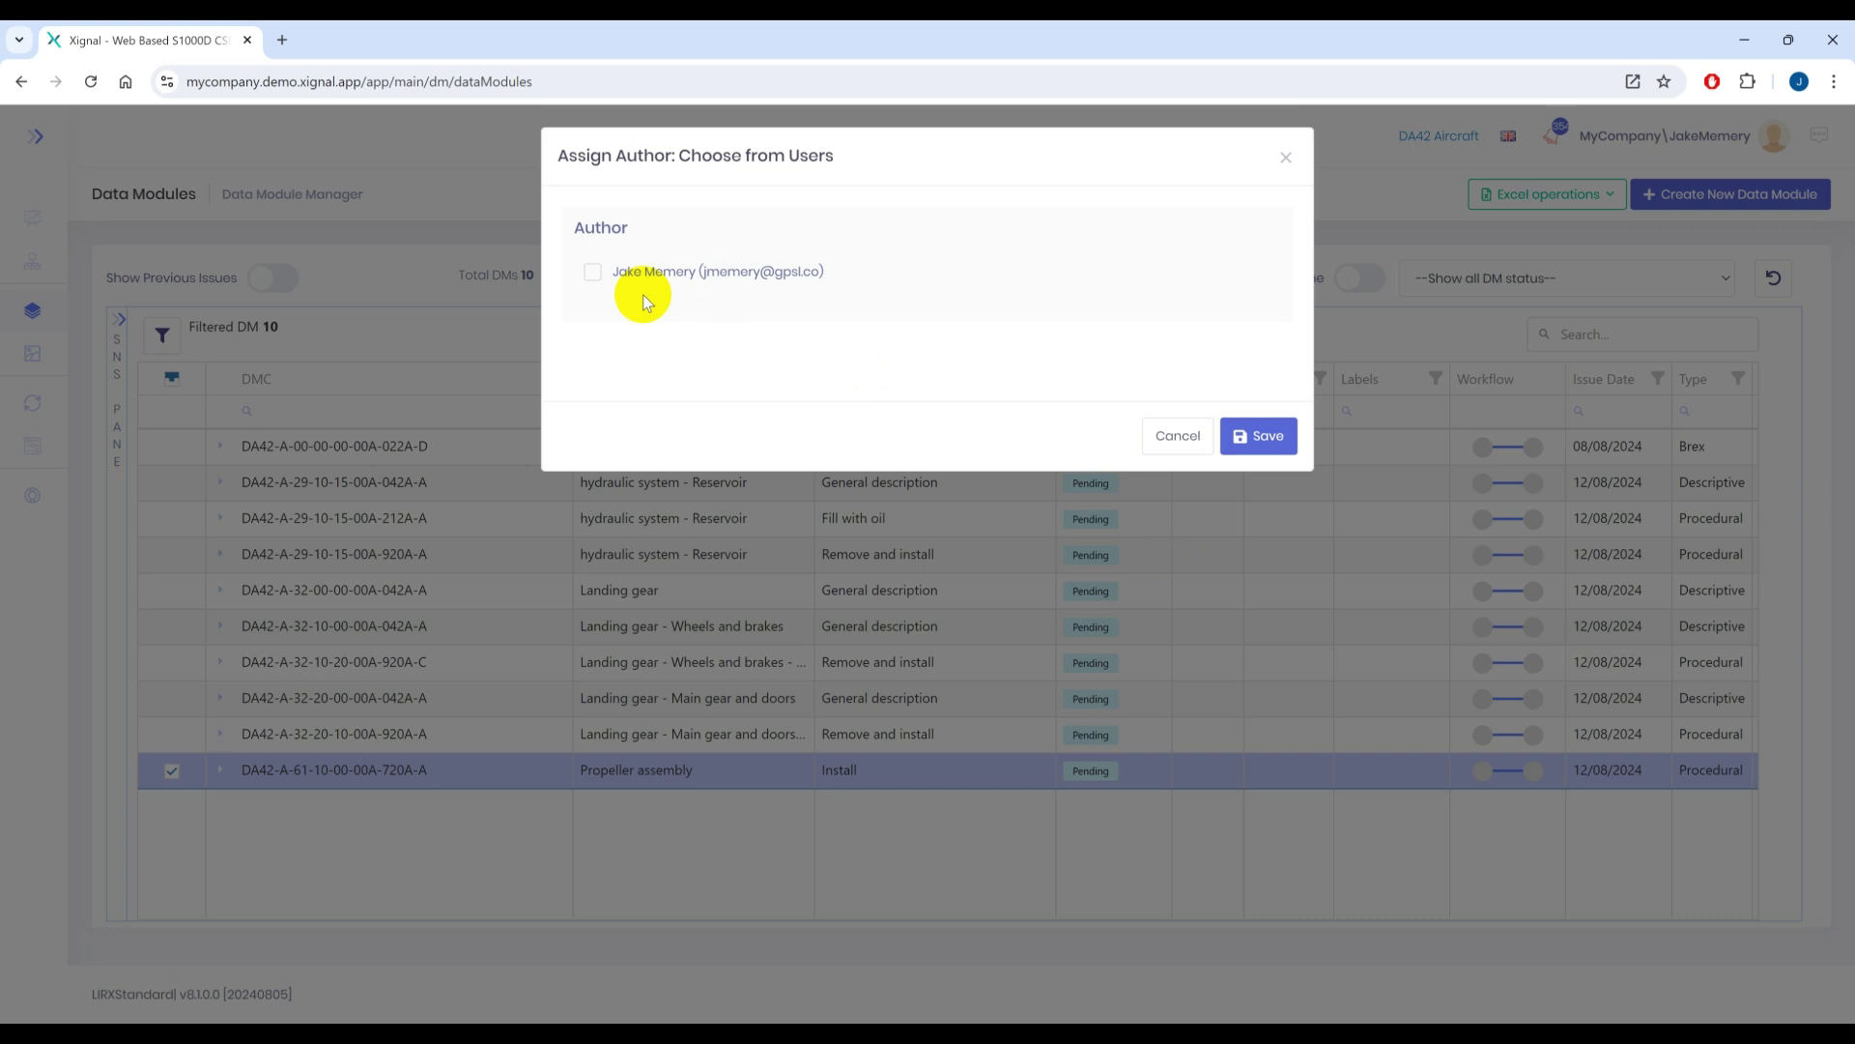
pyautogui.click(593, 273)
pyautogui.click(1256, 438)
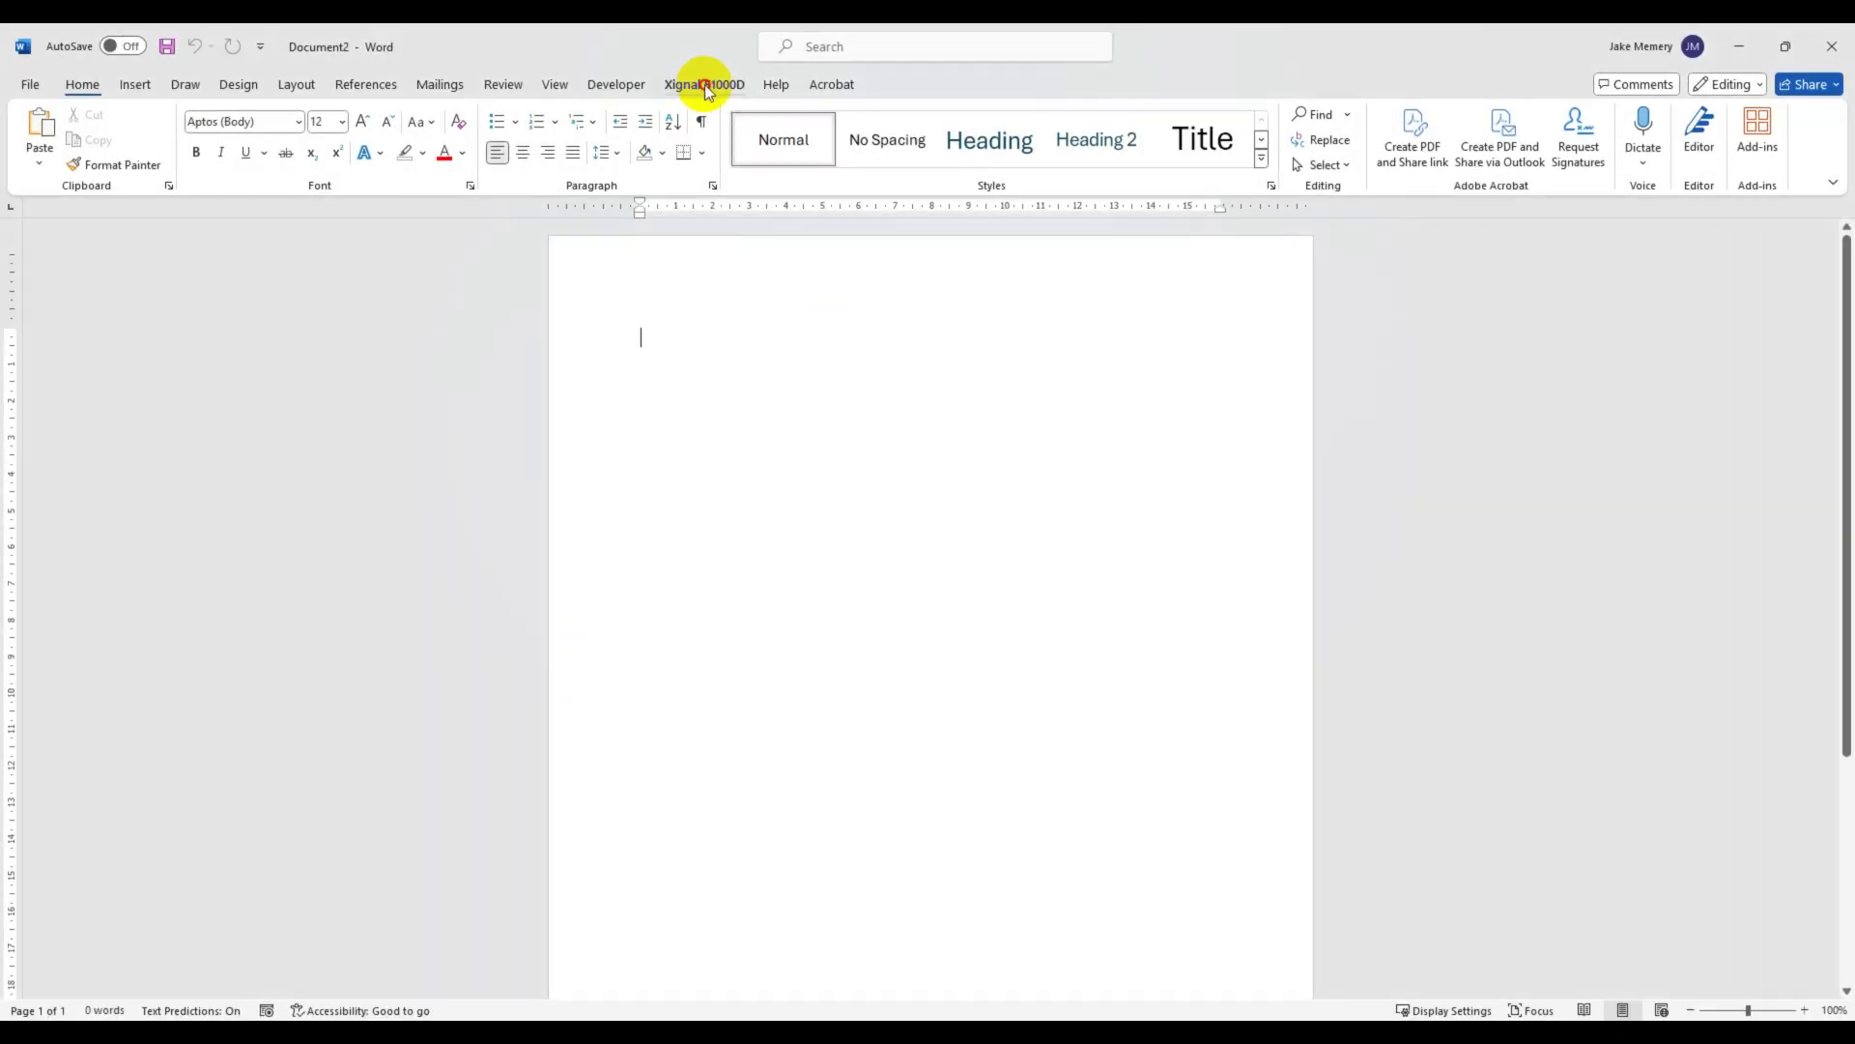
# Step: Connect the Word add-in to Xignal Suite and select the DA42 Aircraft project
pyautogui.click(704, 83)
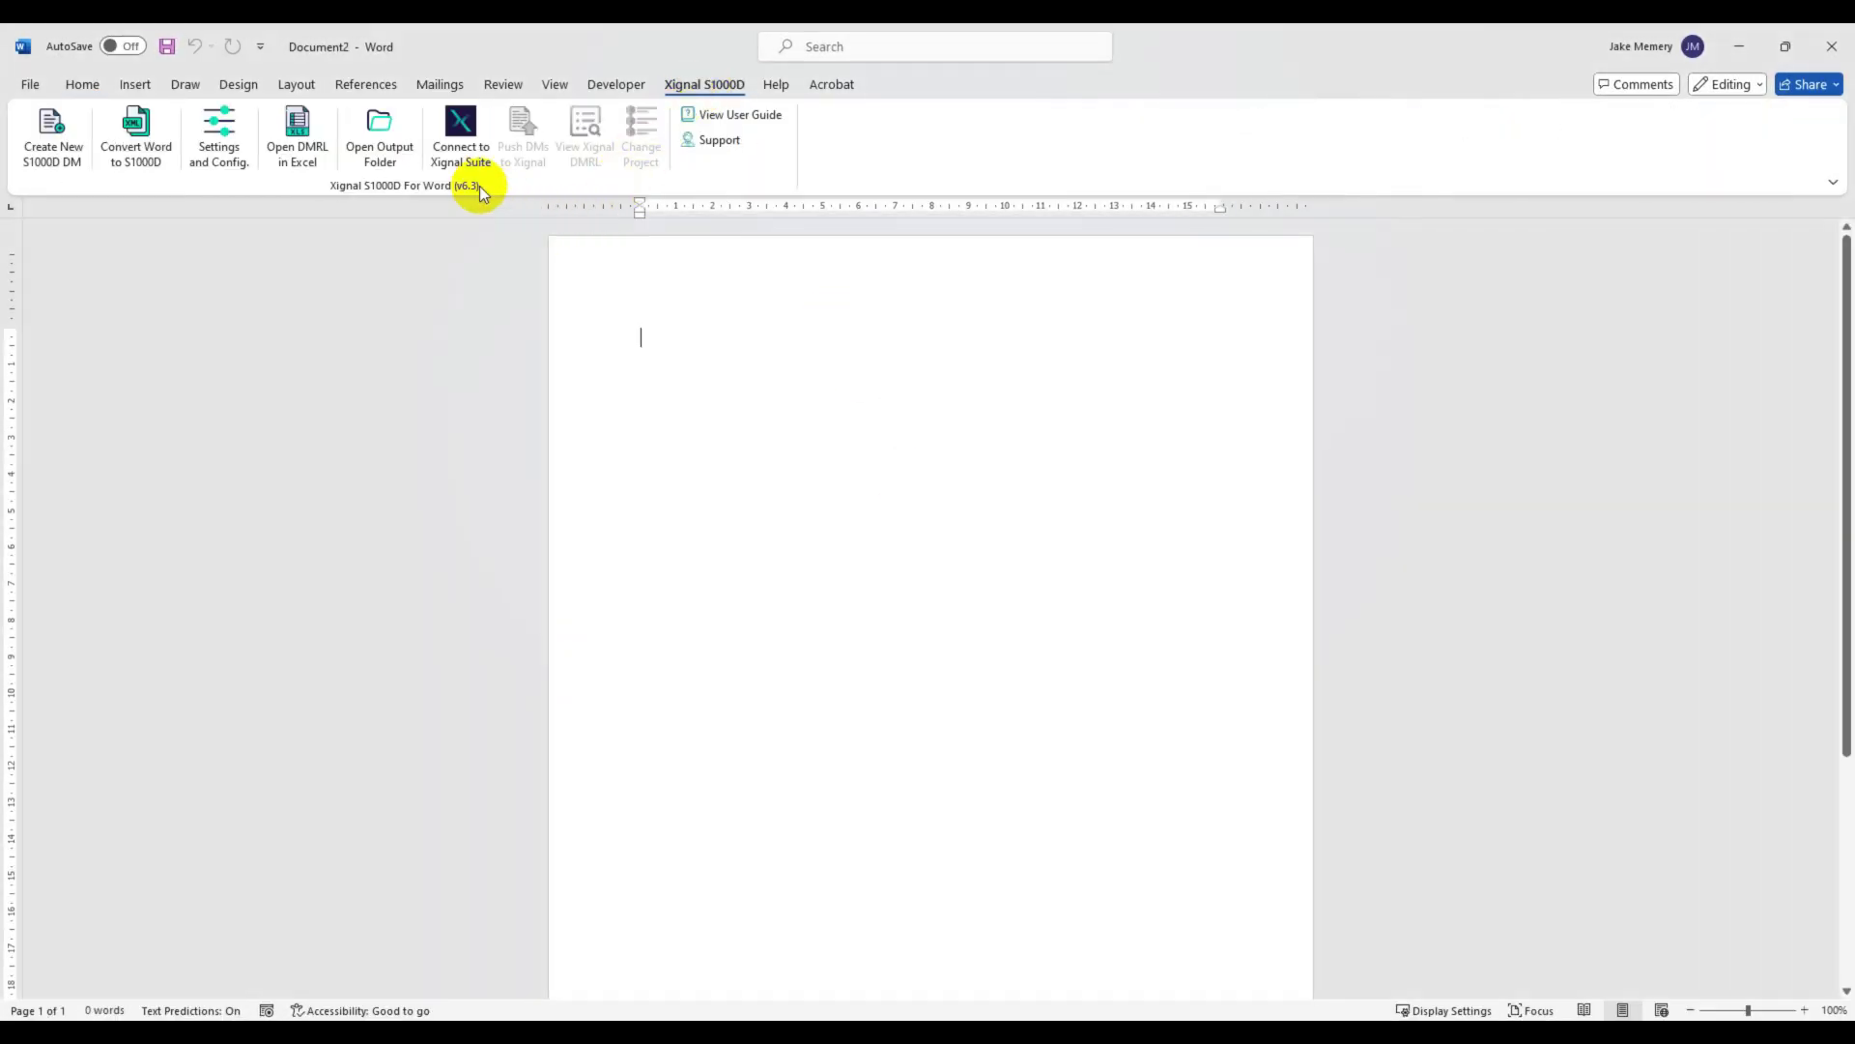
pyautogui.click(464, 163)
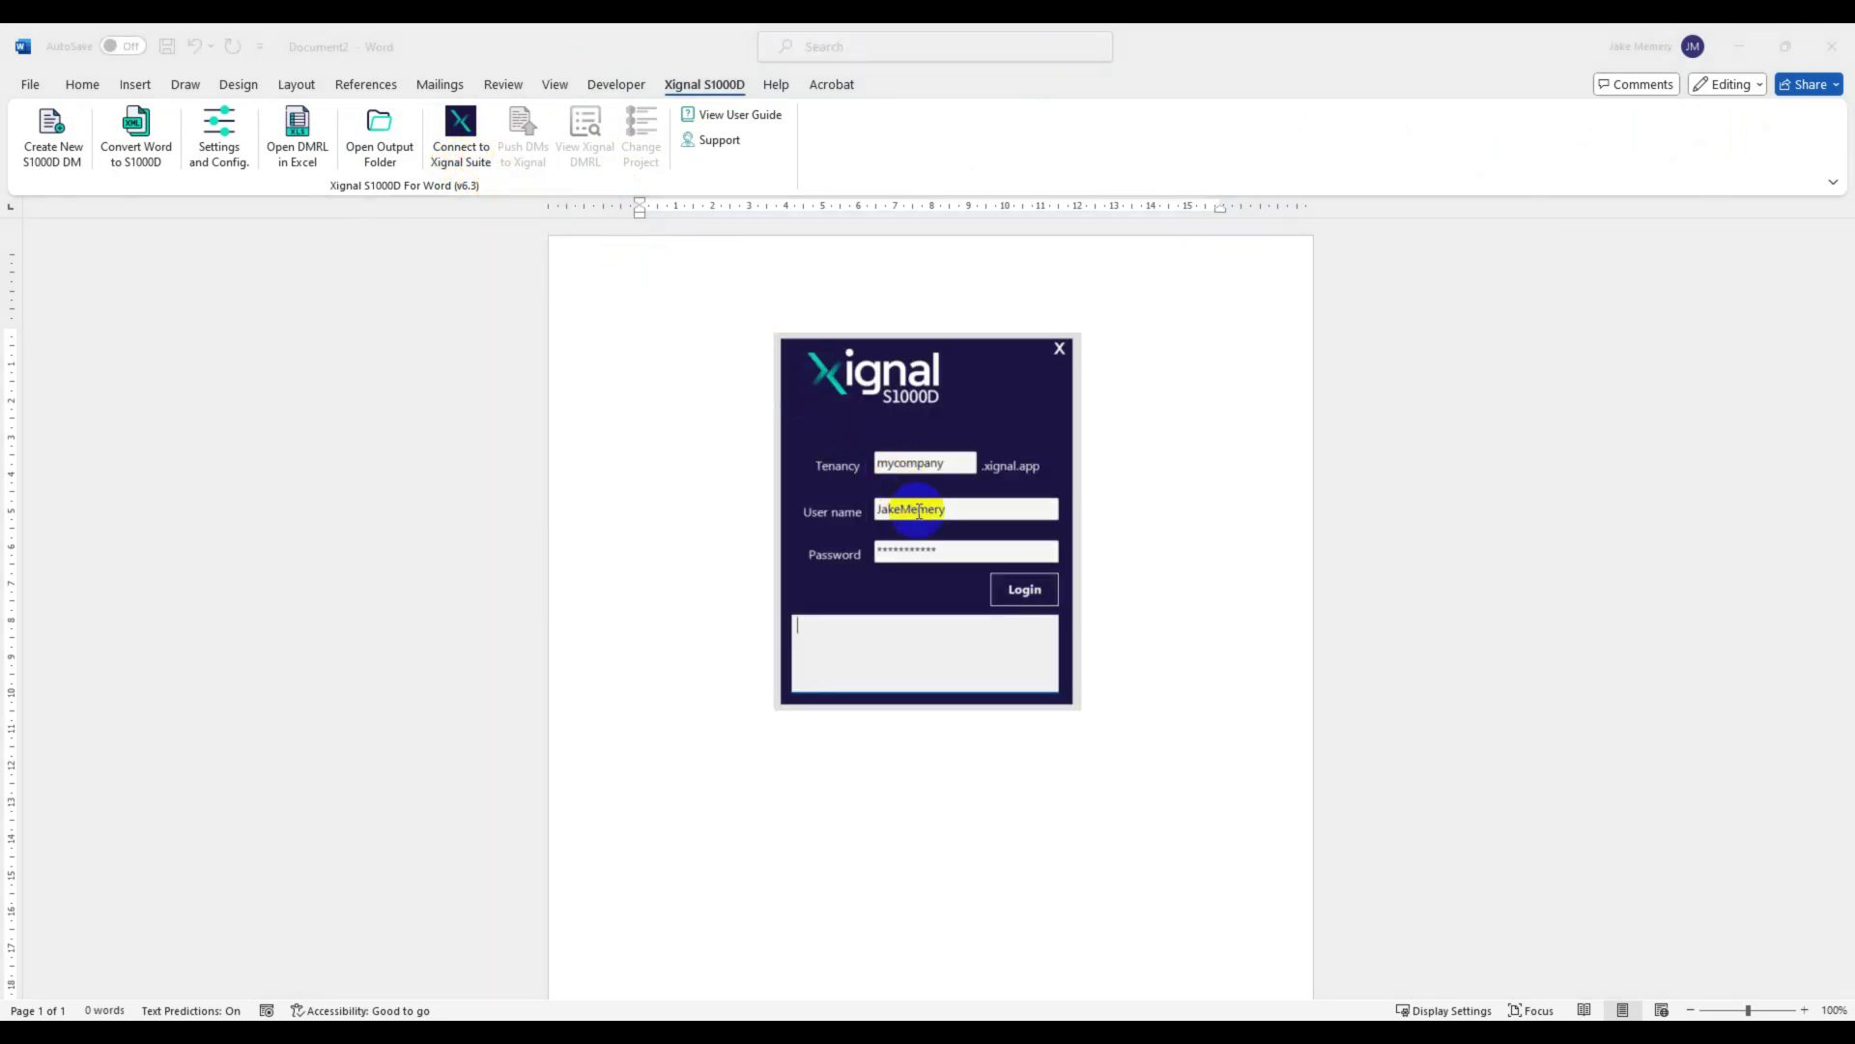
pyautogui.click(1001, 589)
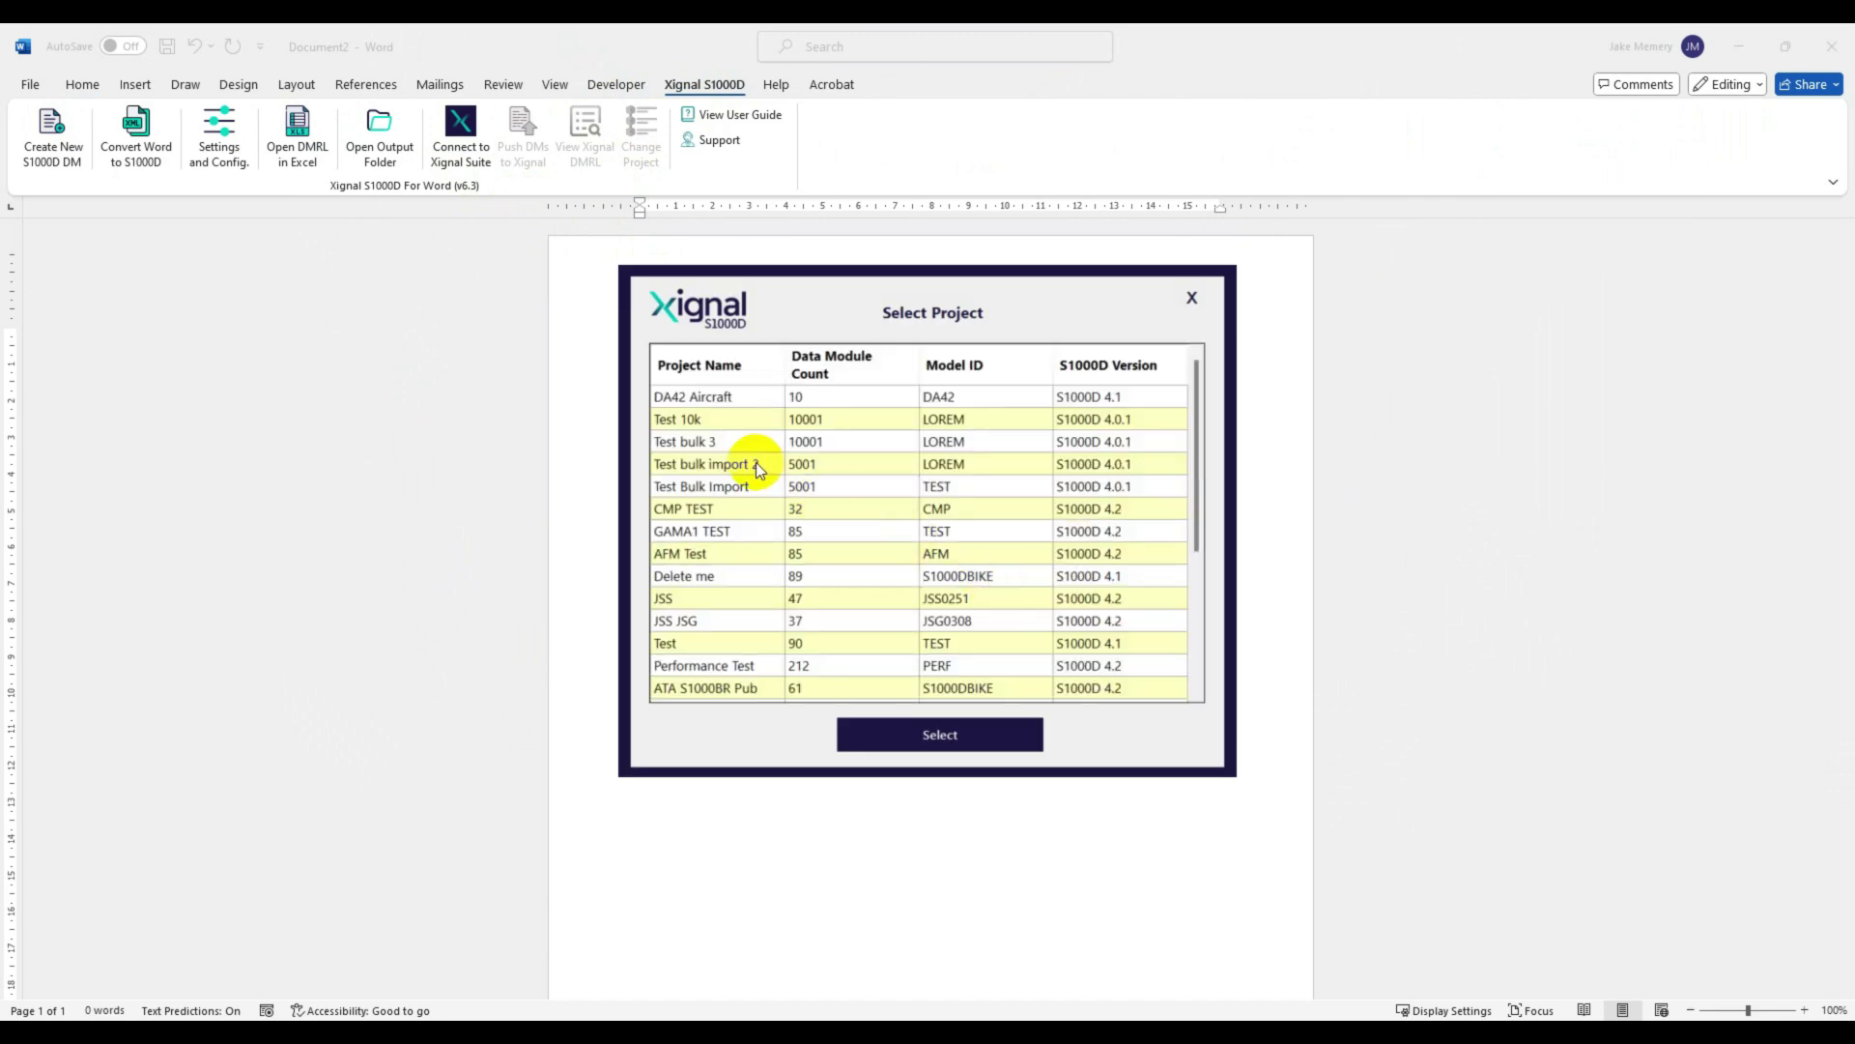
pyautogui.click(839, 402)
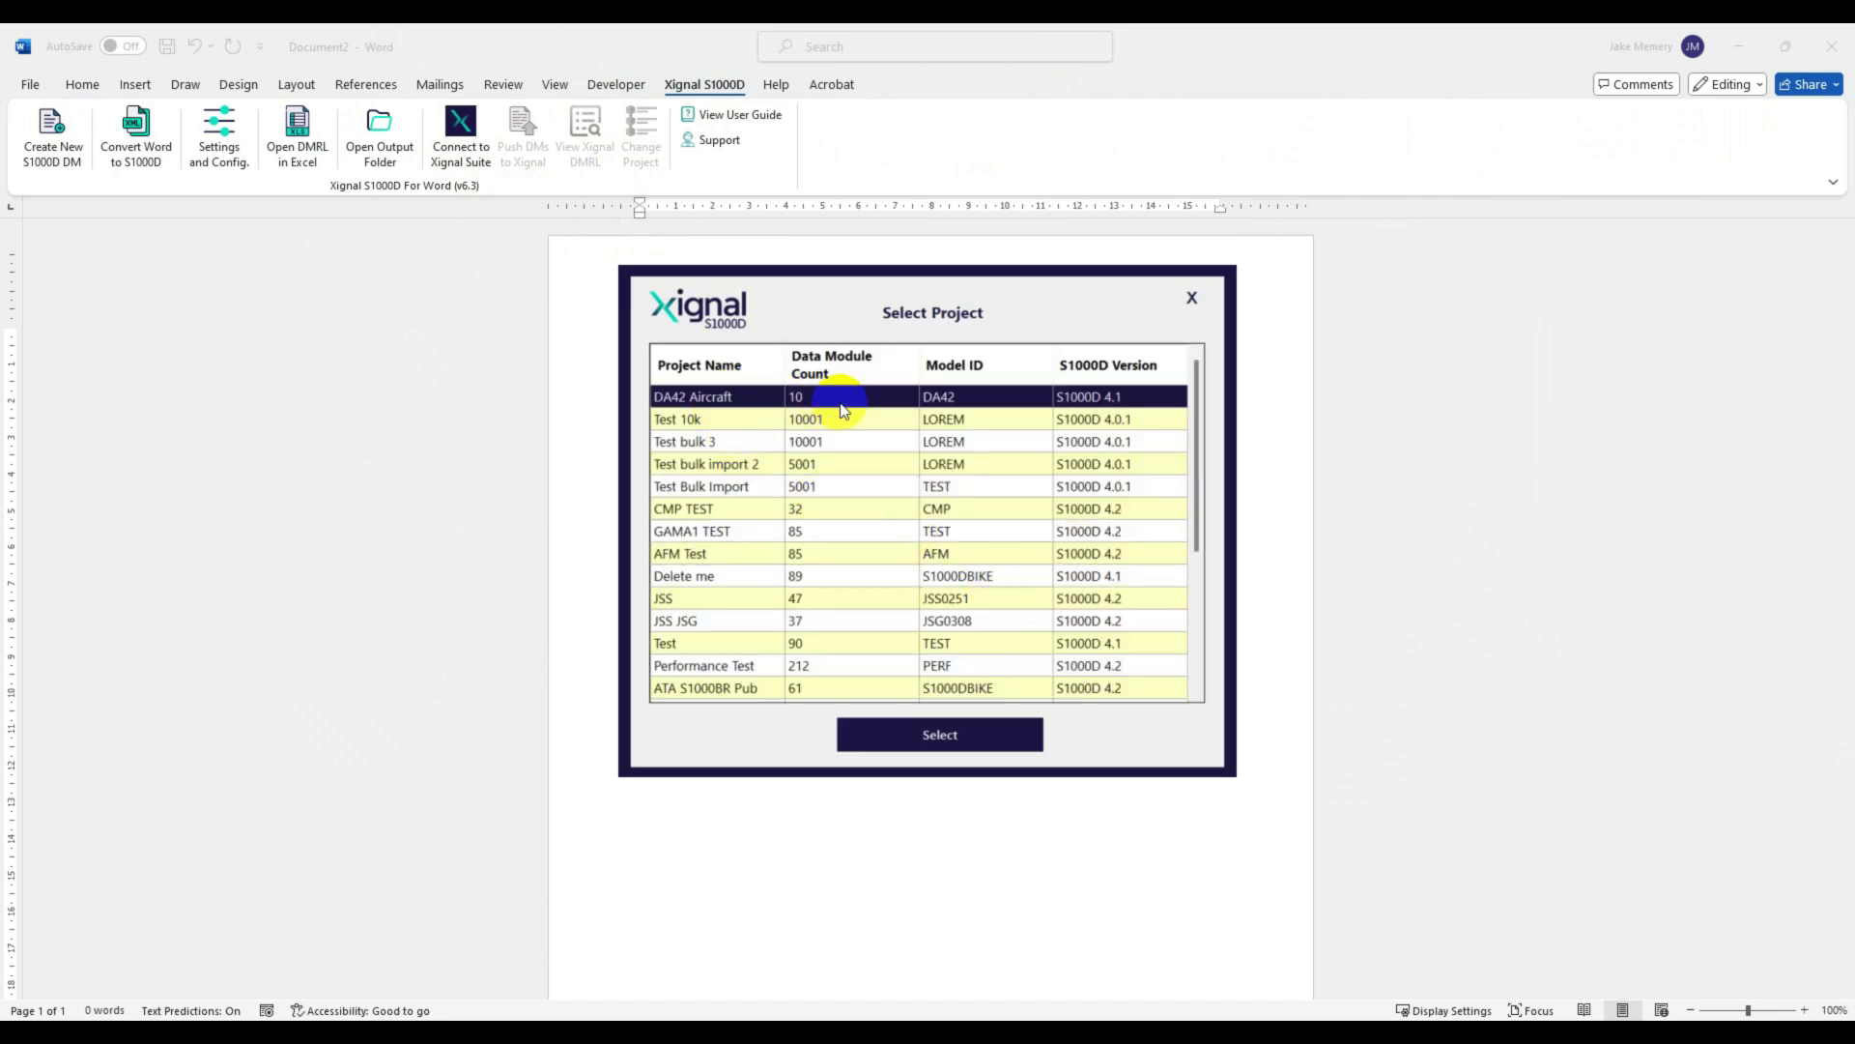
pyautogui.click(943, 738)
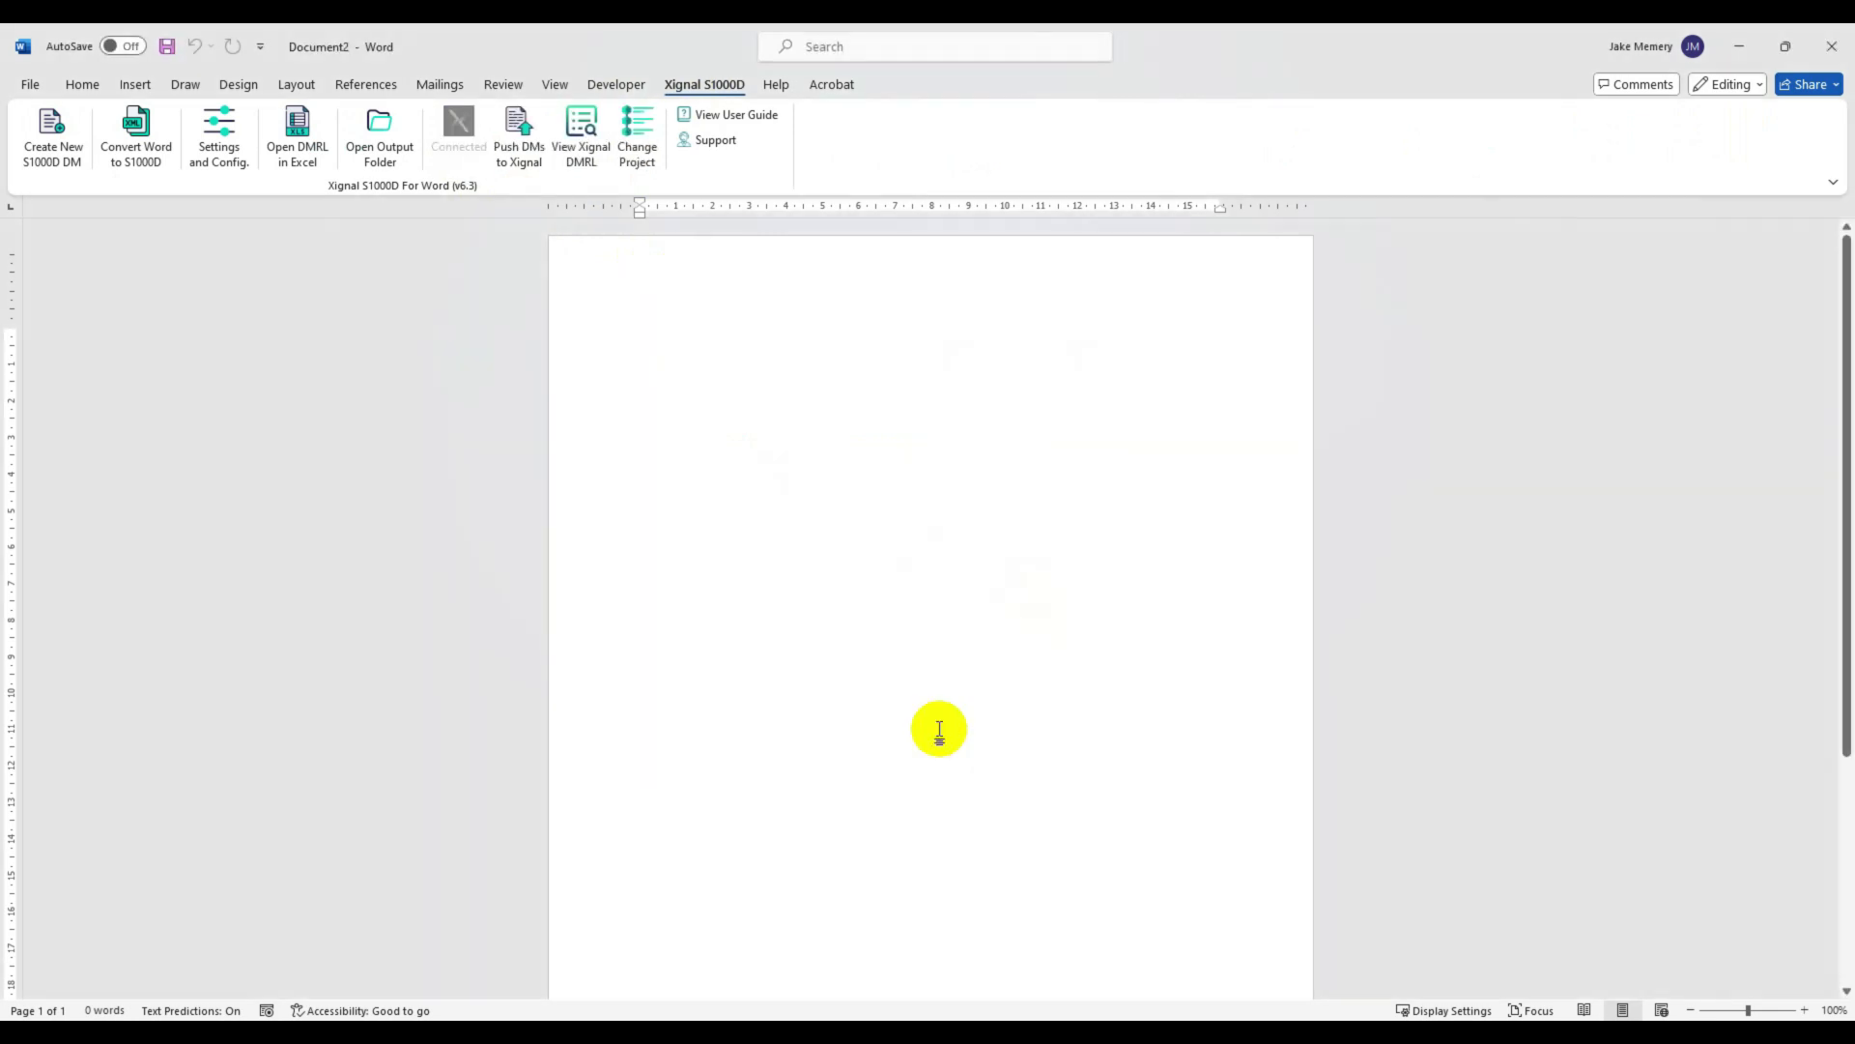
# Step: From the Xignal DMRL, draft the Propeller assembly Install module as a Word document
pyautogui.click(570, 154)
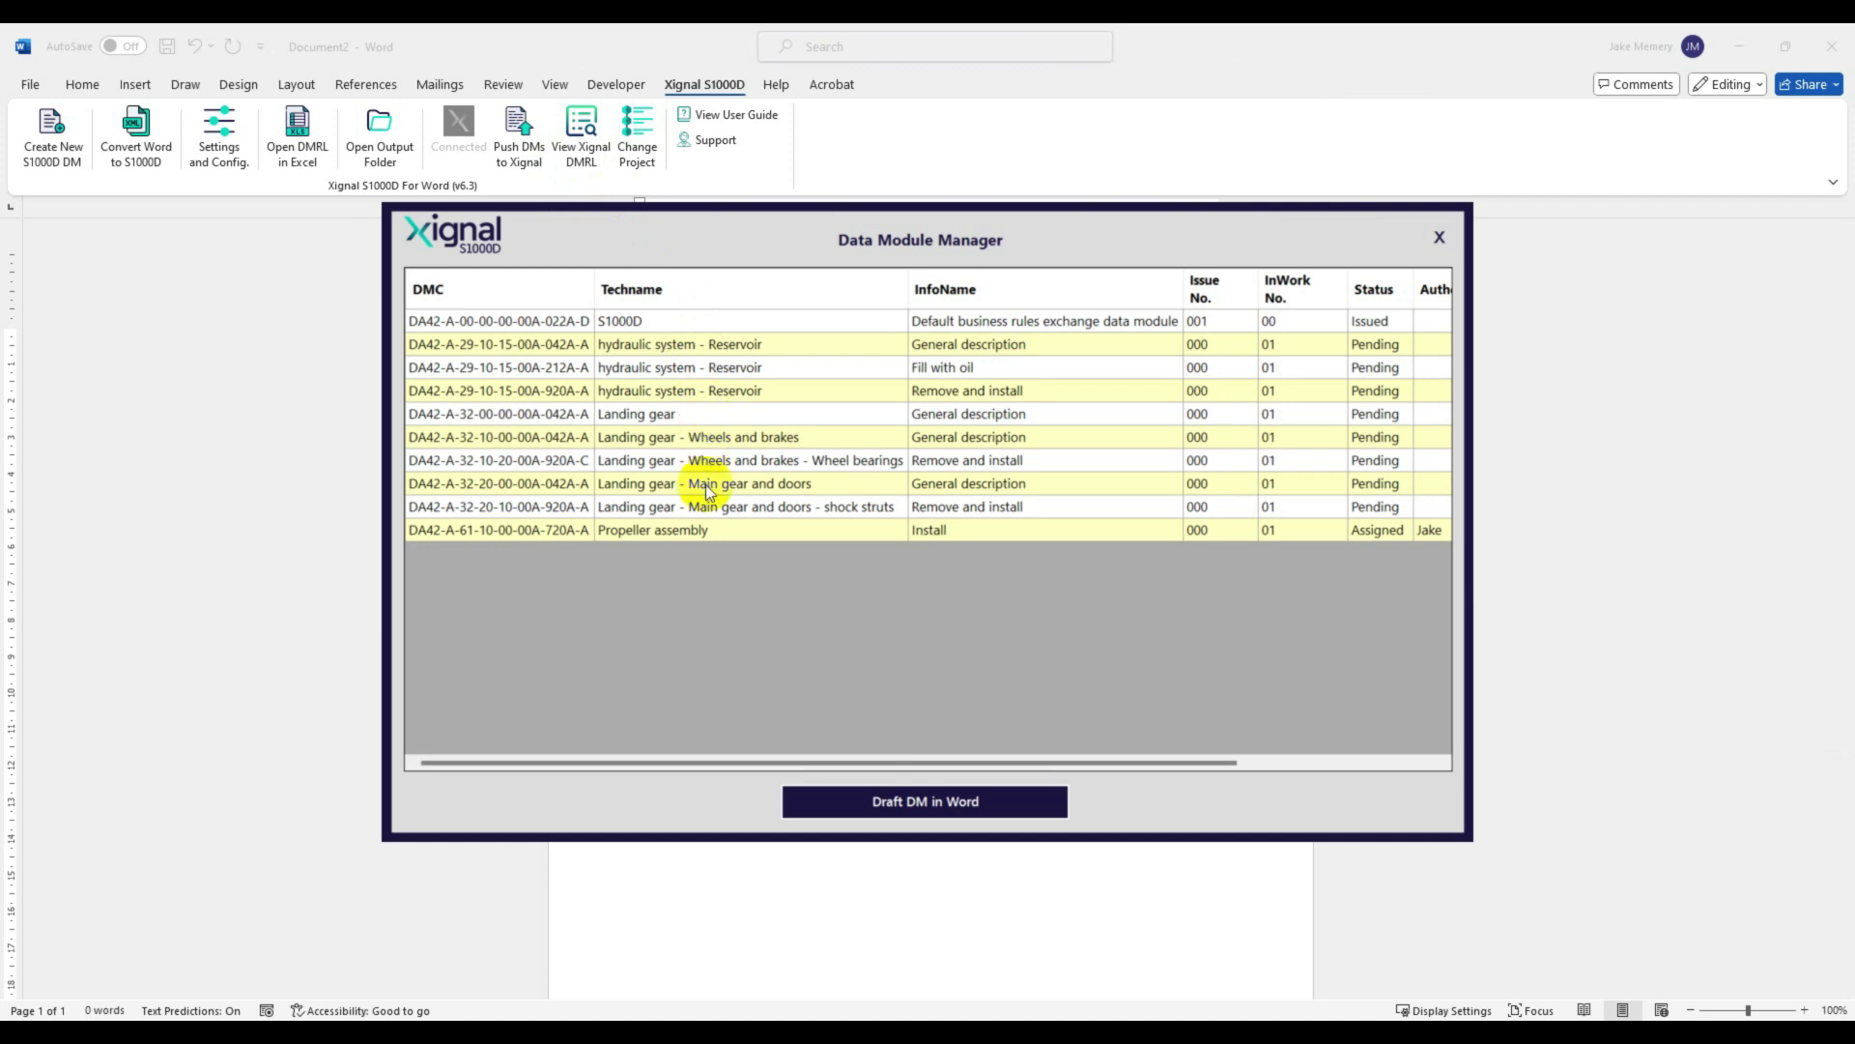
pyautogui.click(1043, 530)
pyautogui.moveTo(1081, 759); pyautogui.dragTo(1246, 683)
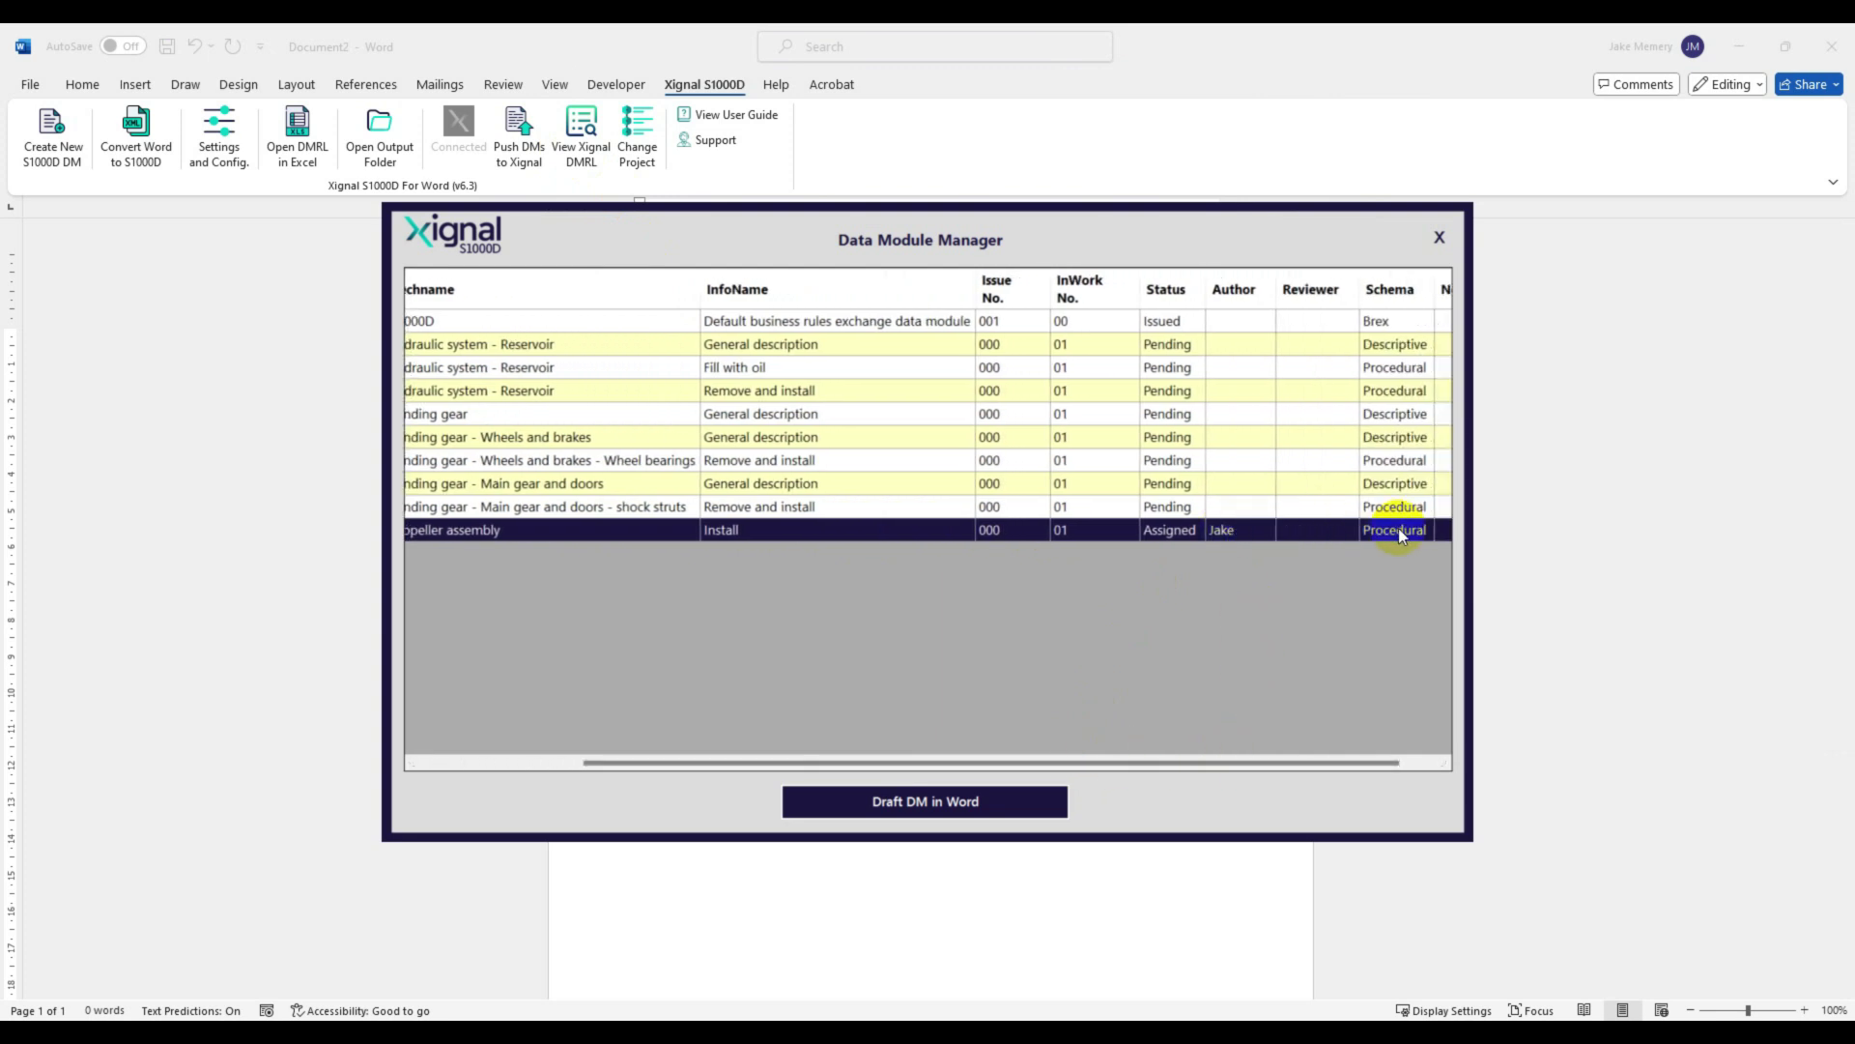
pyautogui.moveTo(1170, 762); pyautogui.dragTo(1007, 762)
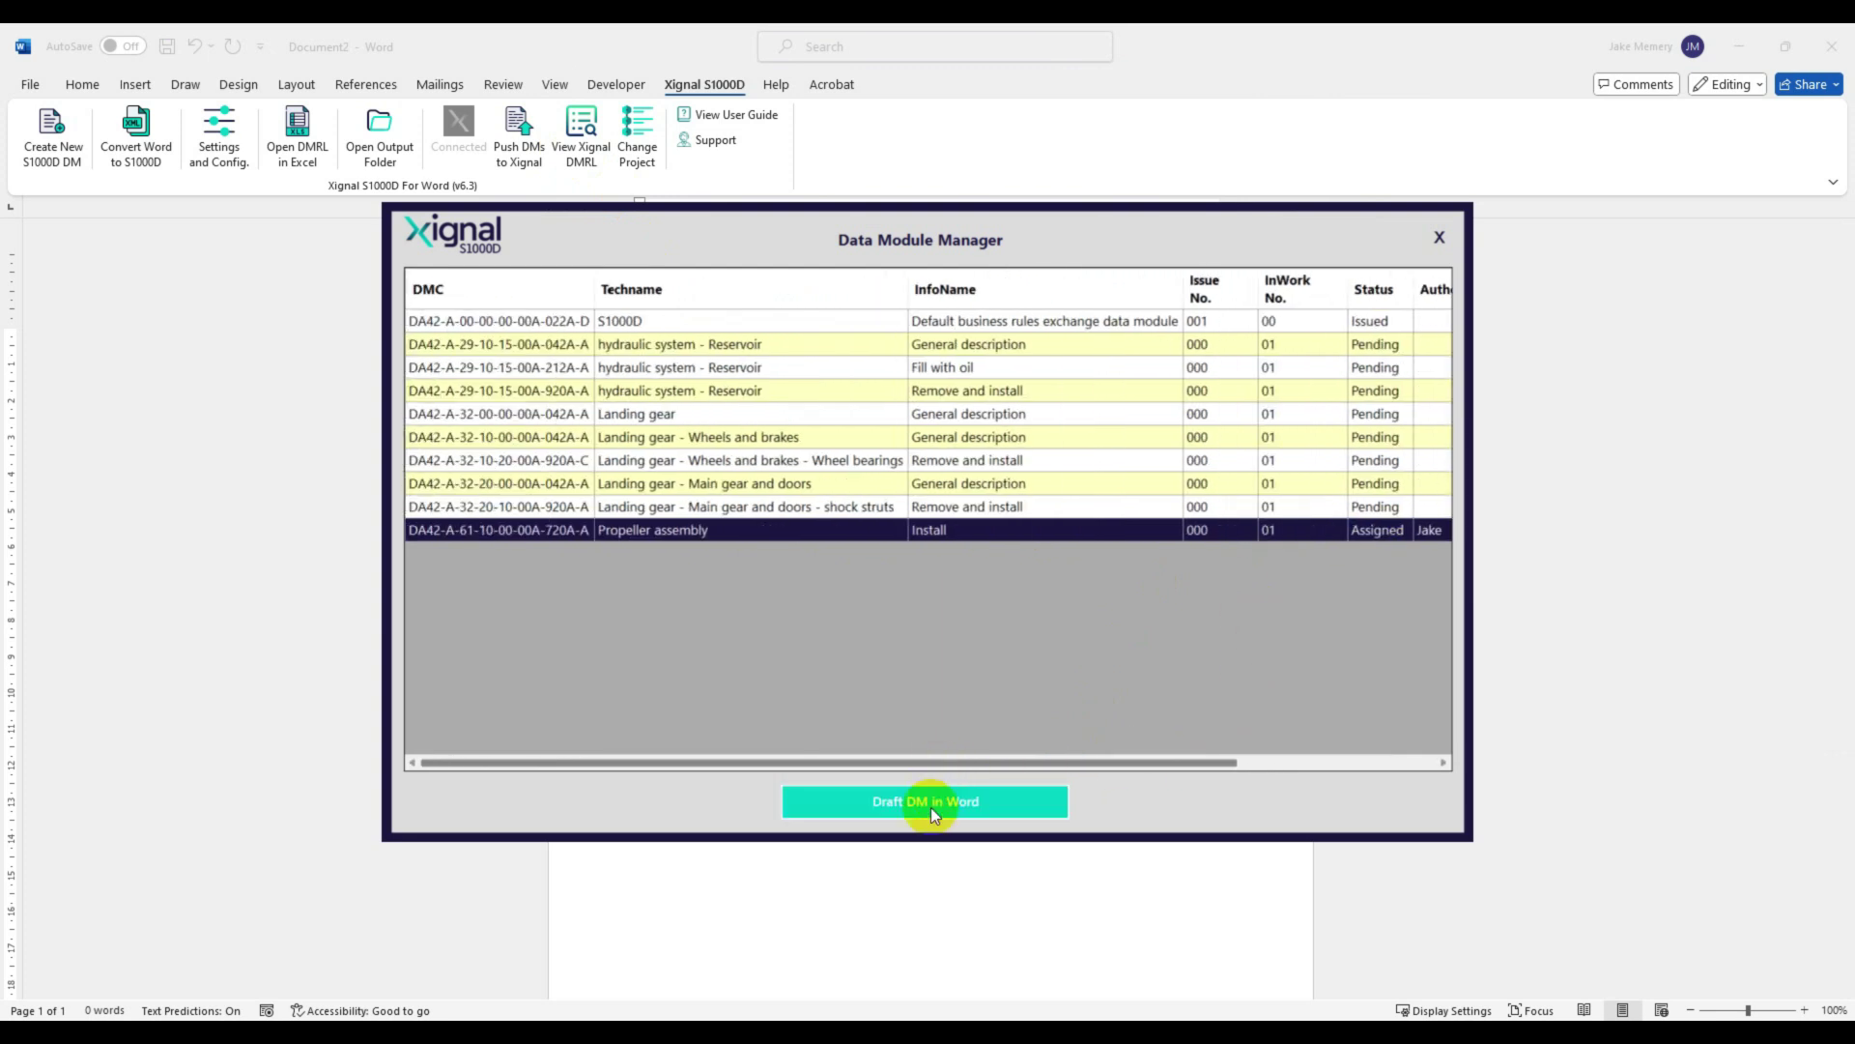
pyautogui.click(931, 808)
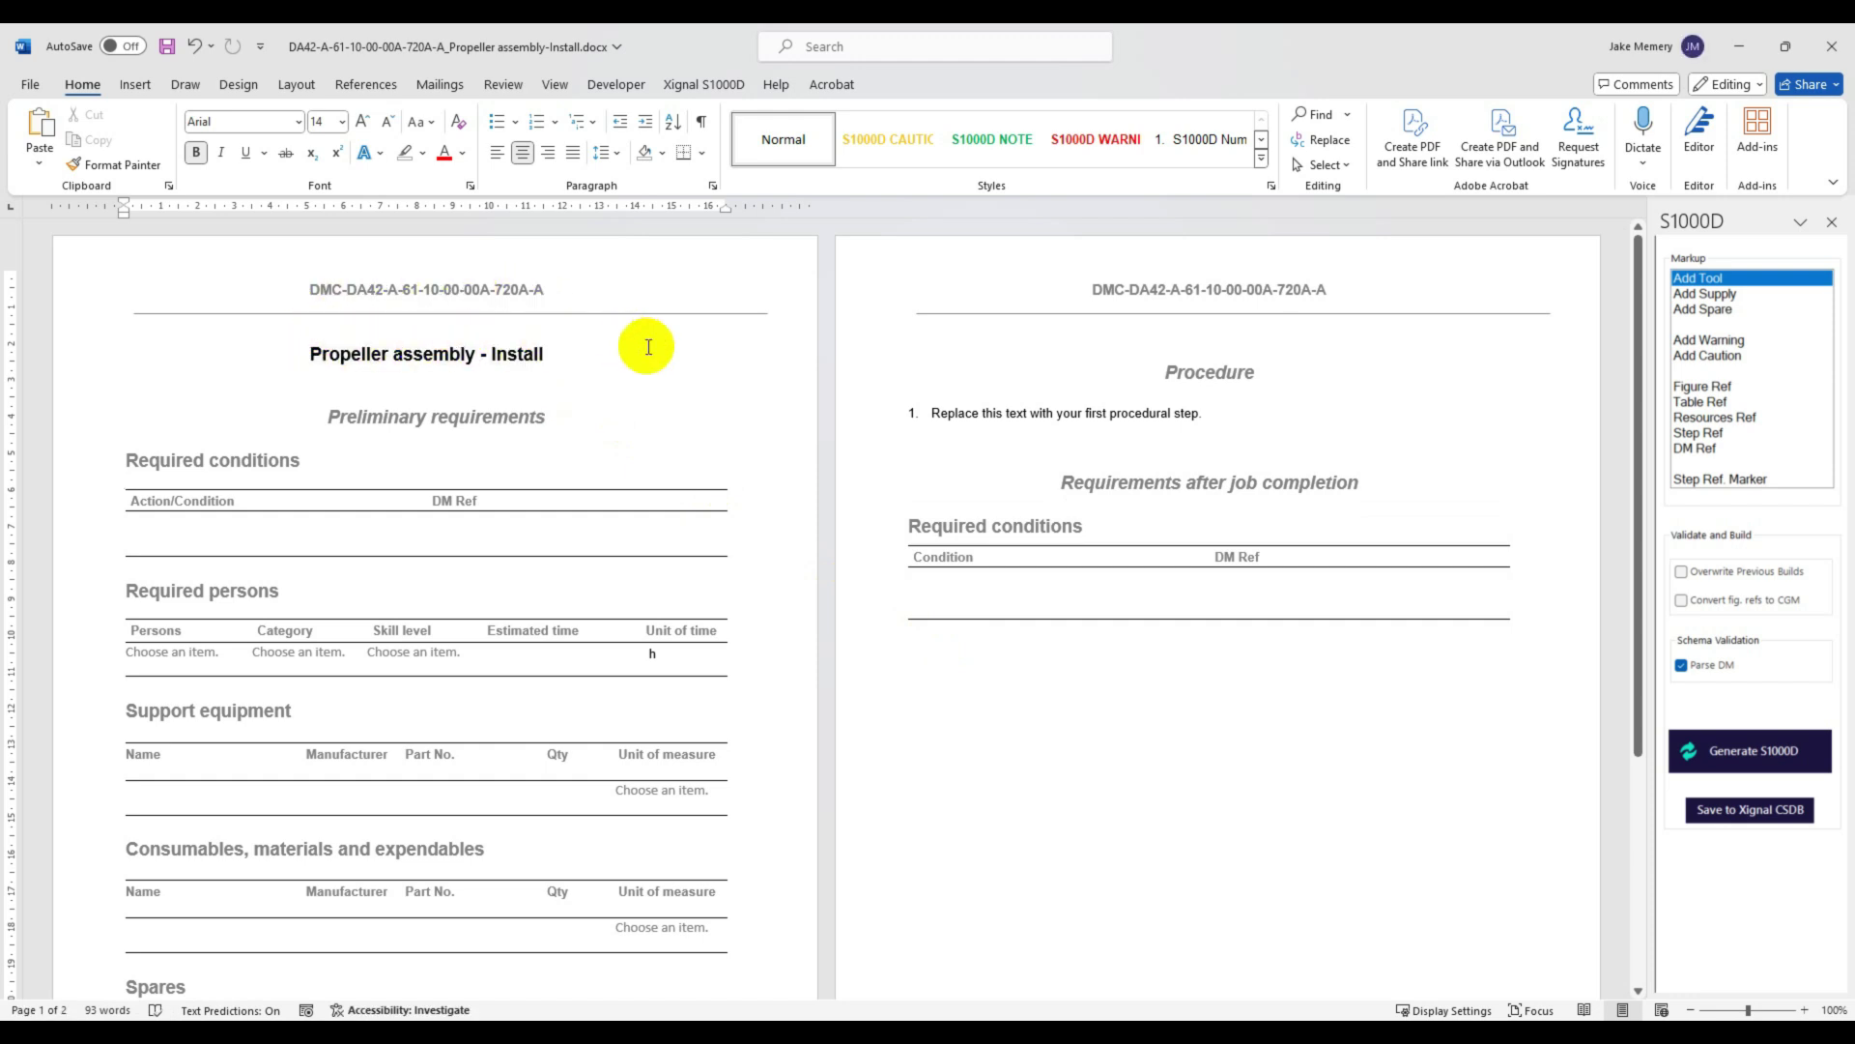
# Step: Scroll down in the DMC-DA42-A-61-10-00-00A-720A-A draft and place the cursor in the Action/Condition cell
pyautogui.scroll(-2, 652, 347)
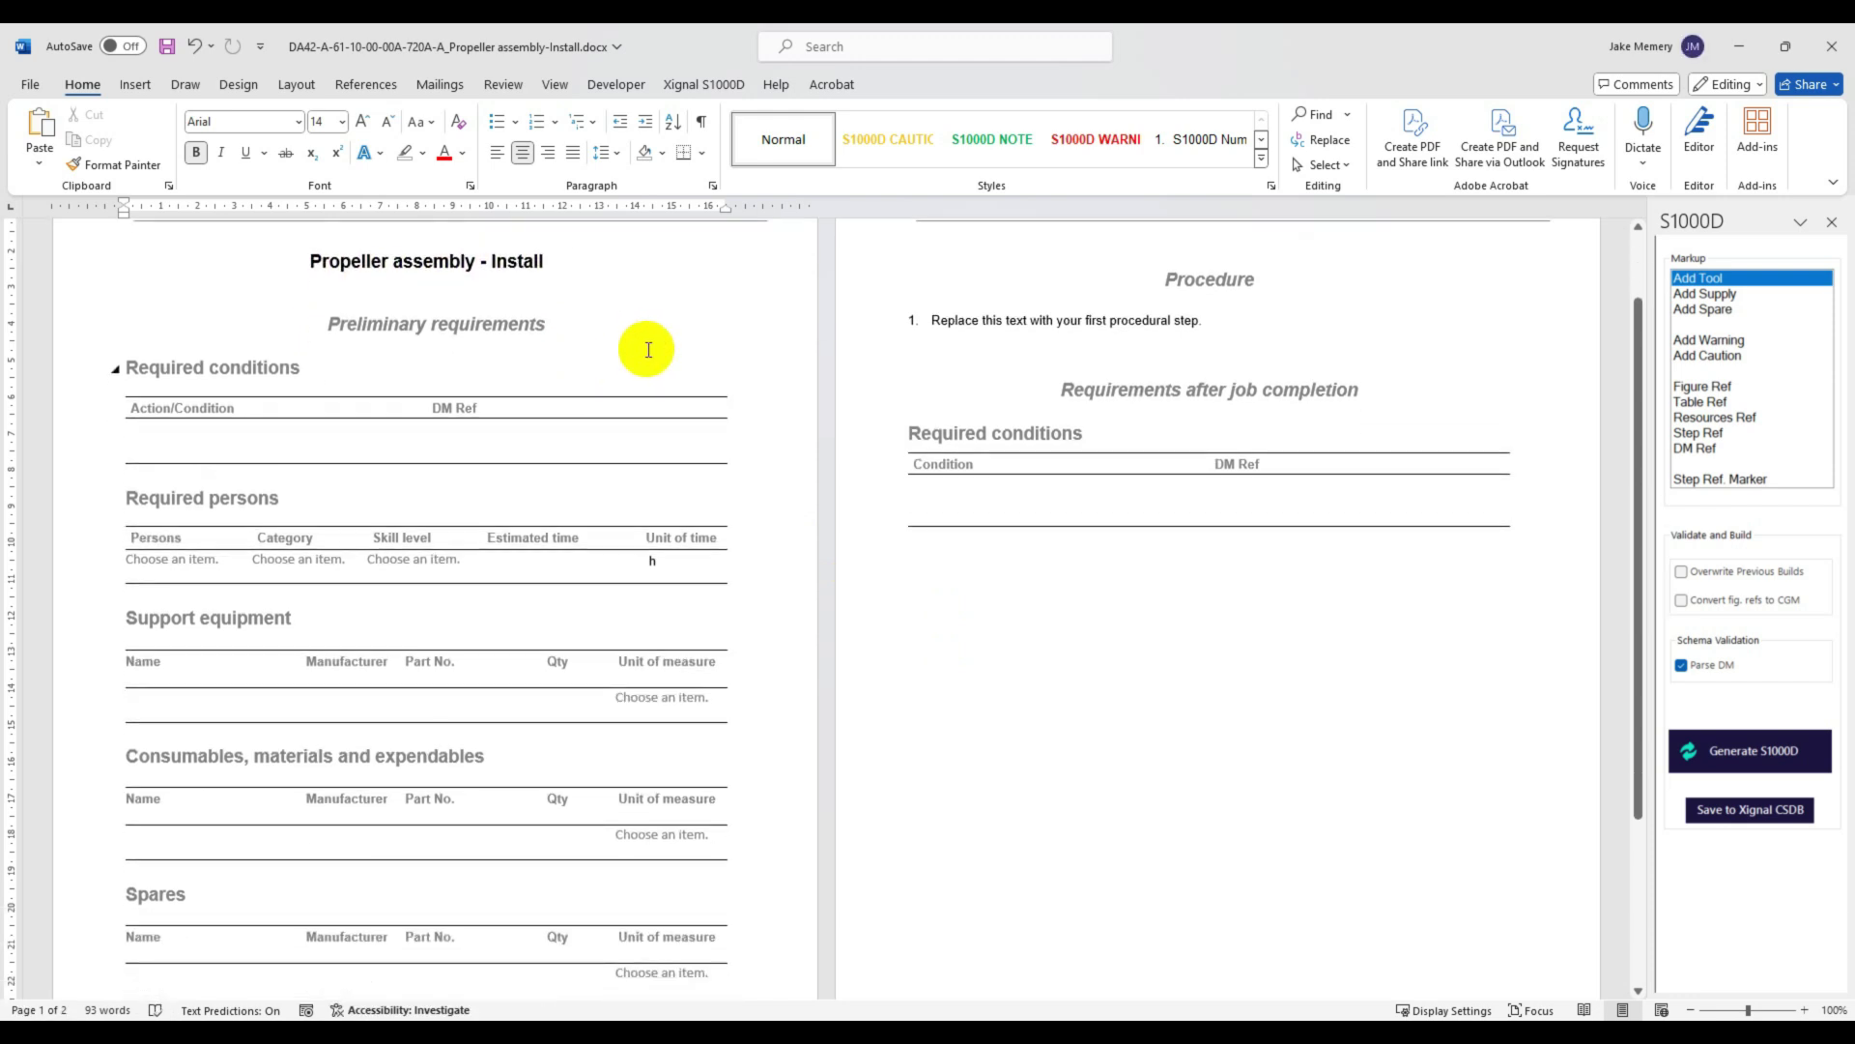
pyautogui.click(198, 429)
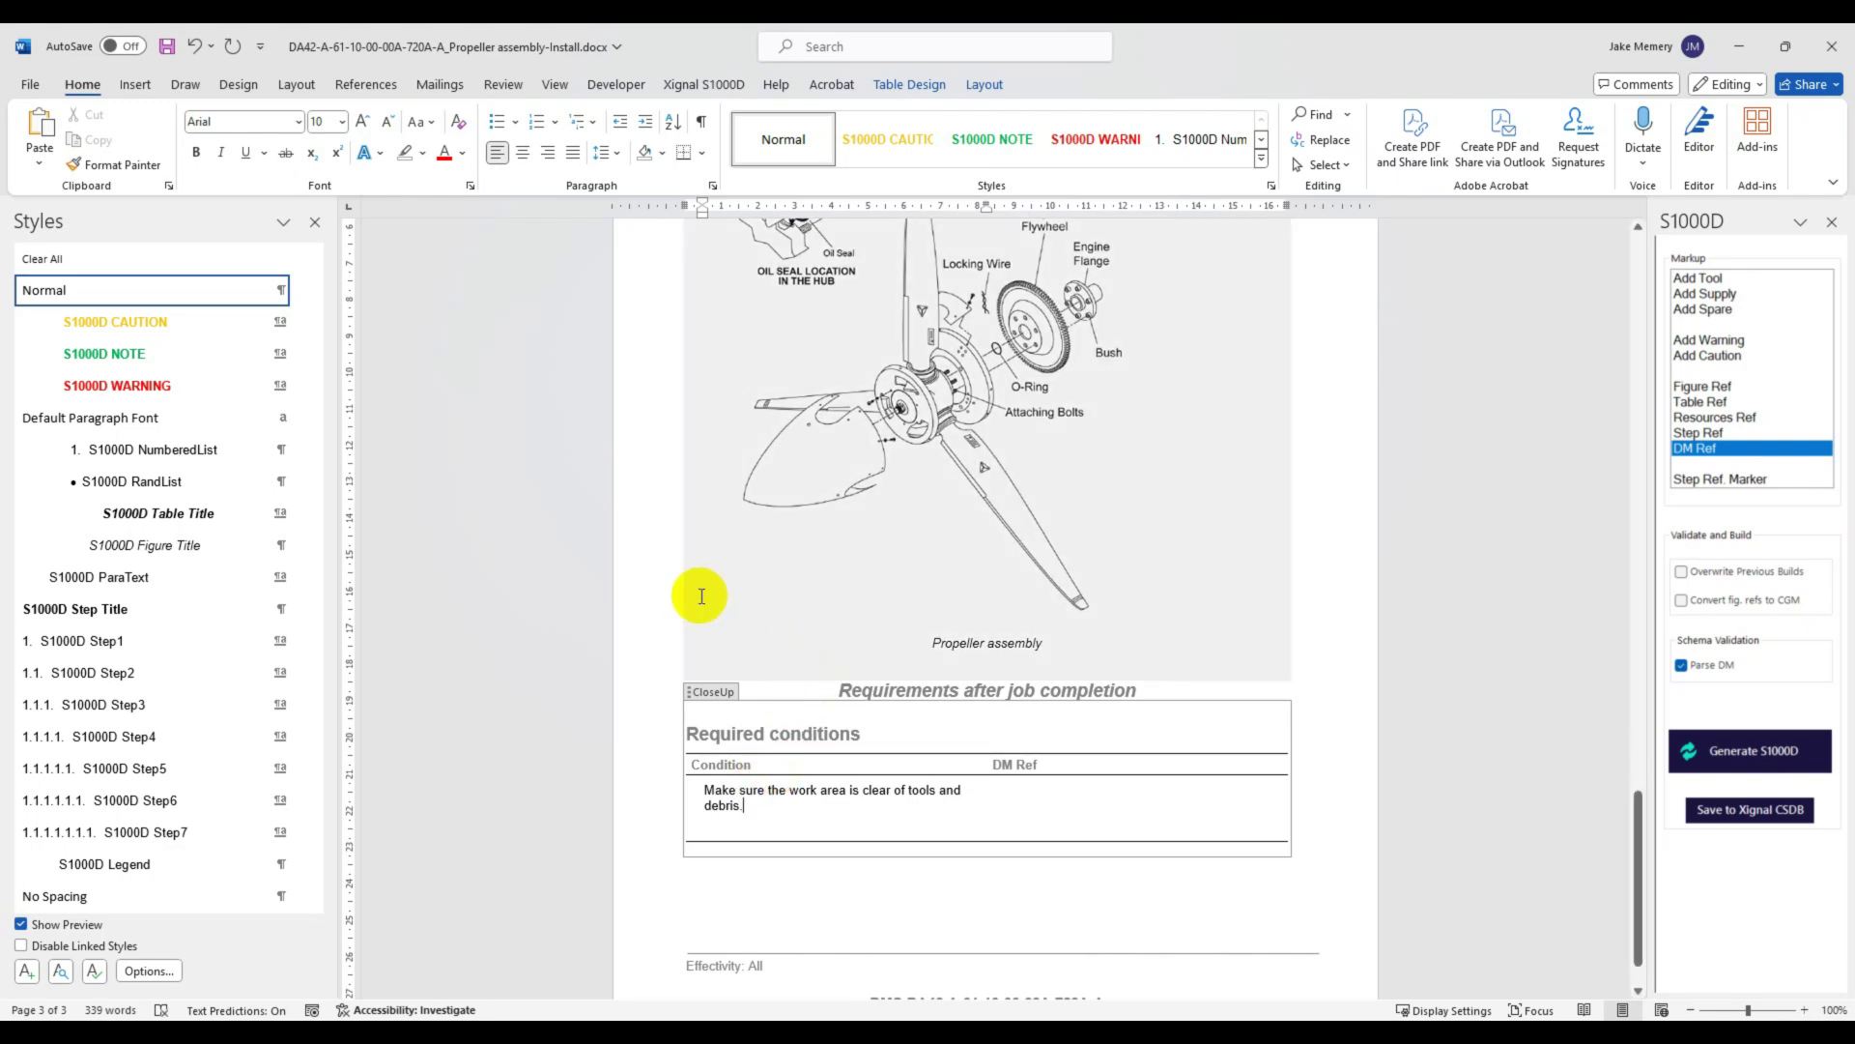
# Step: Scroll through the filled-in Propeller assembly Install draft to review its tables and procedure
pyautogui.scroll(-2, 613, 605)
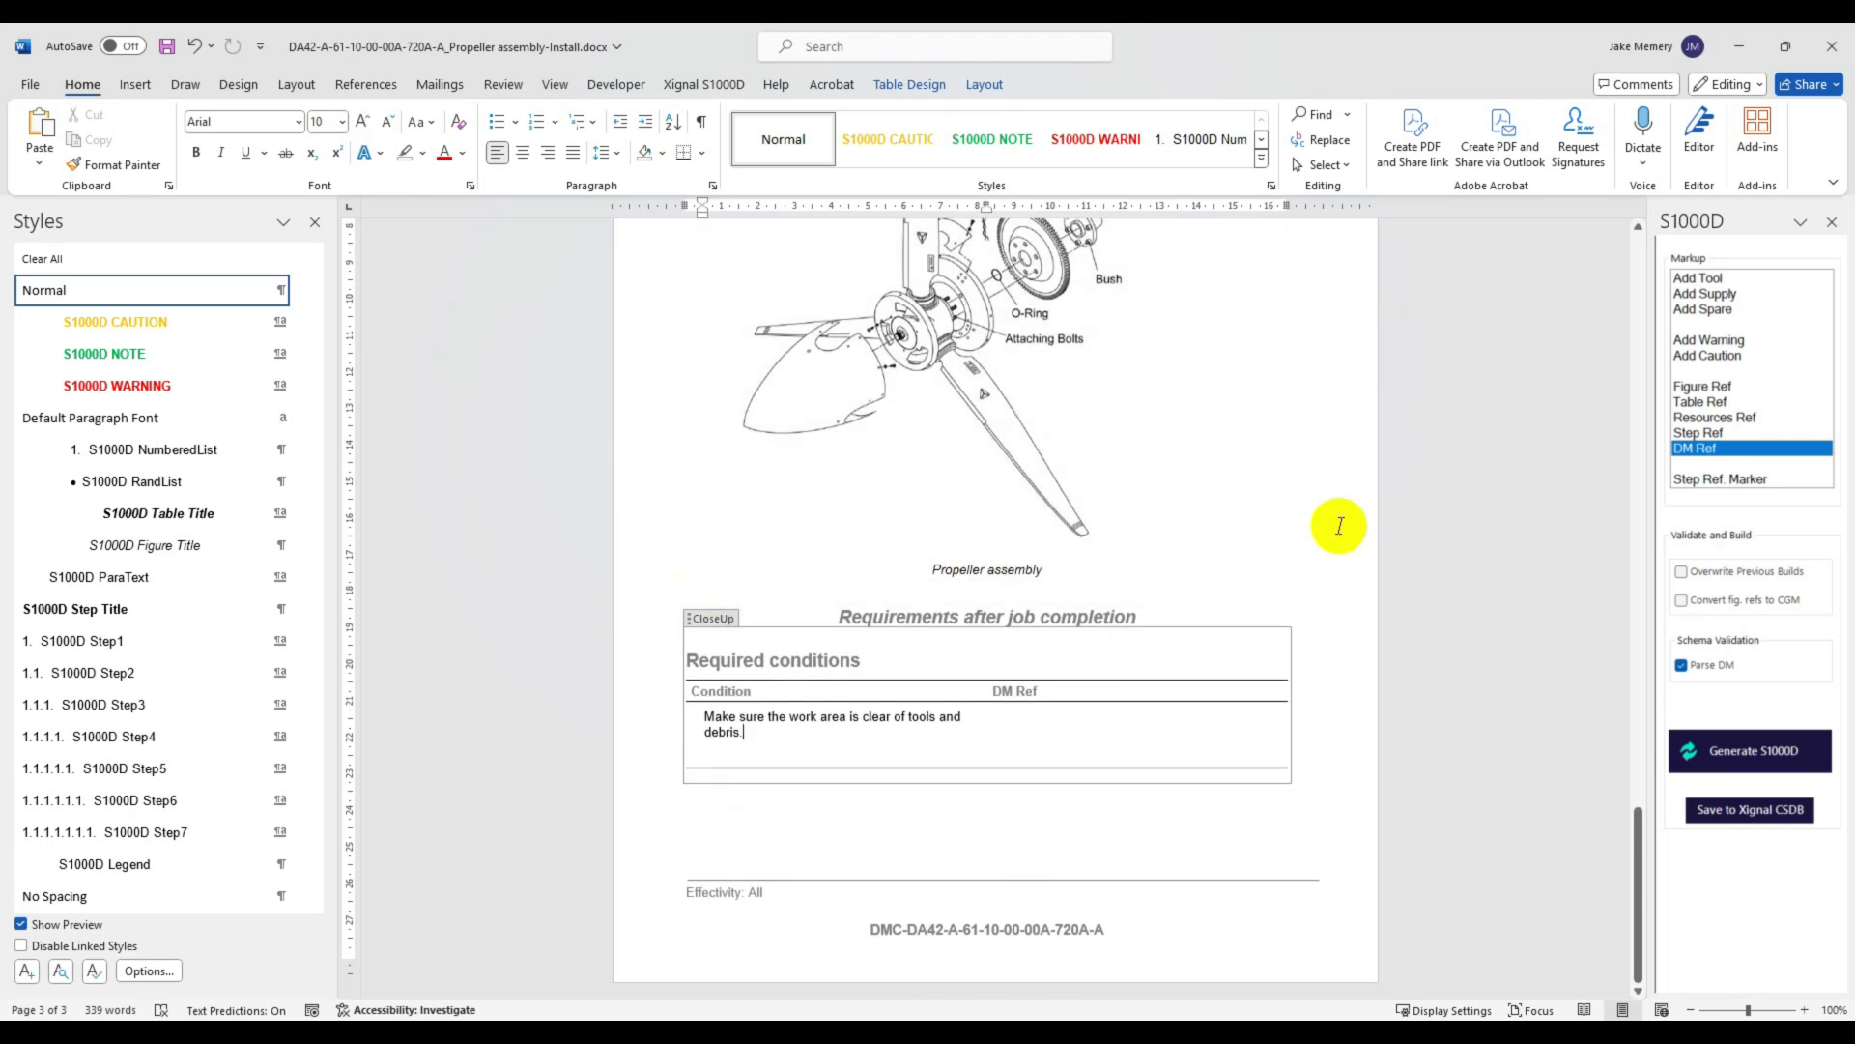
pyautogui.scroll(12, 1341, 526)
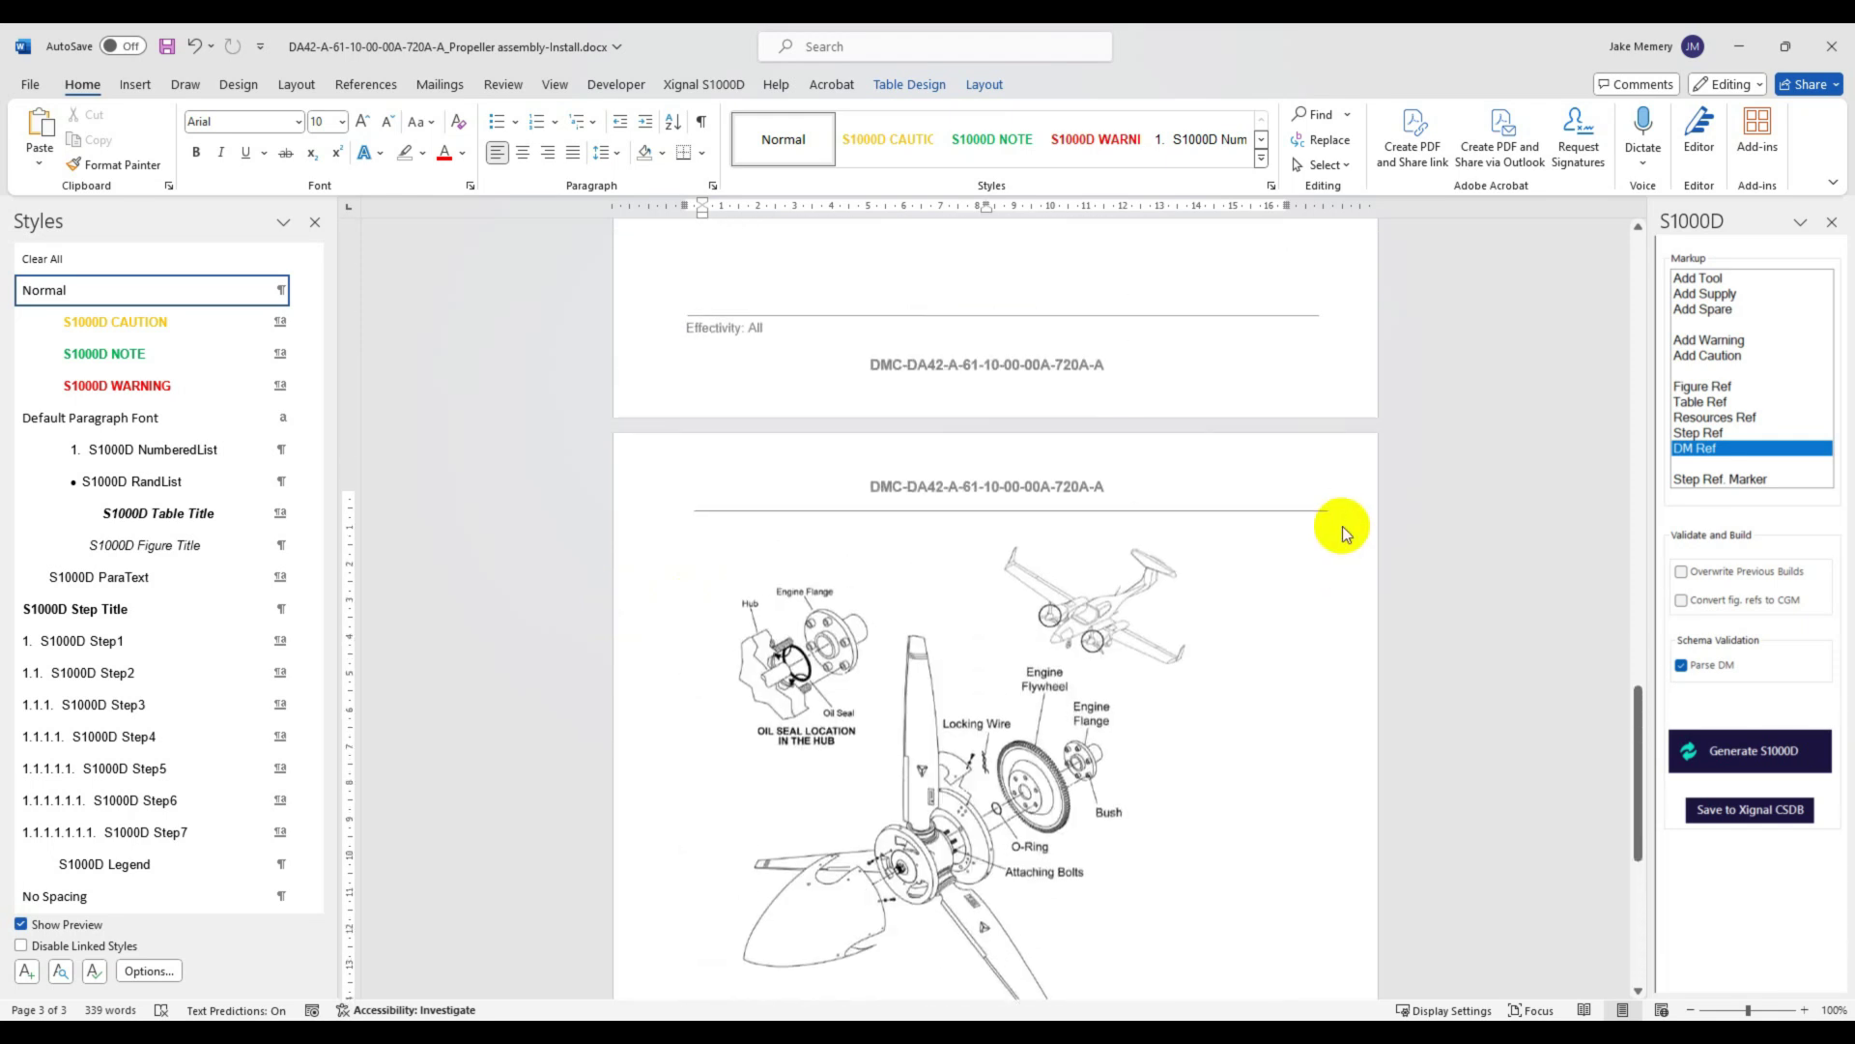
pyautogui.scroll(13, 1342, 526)
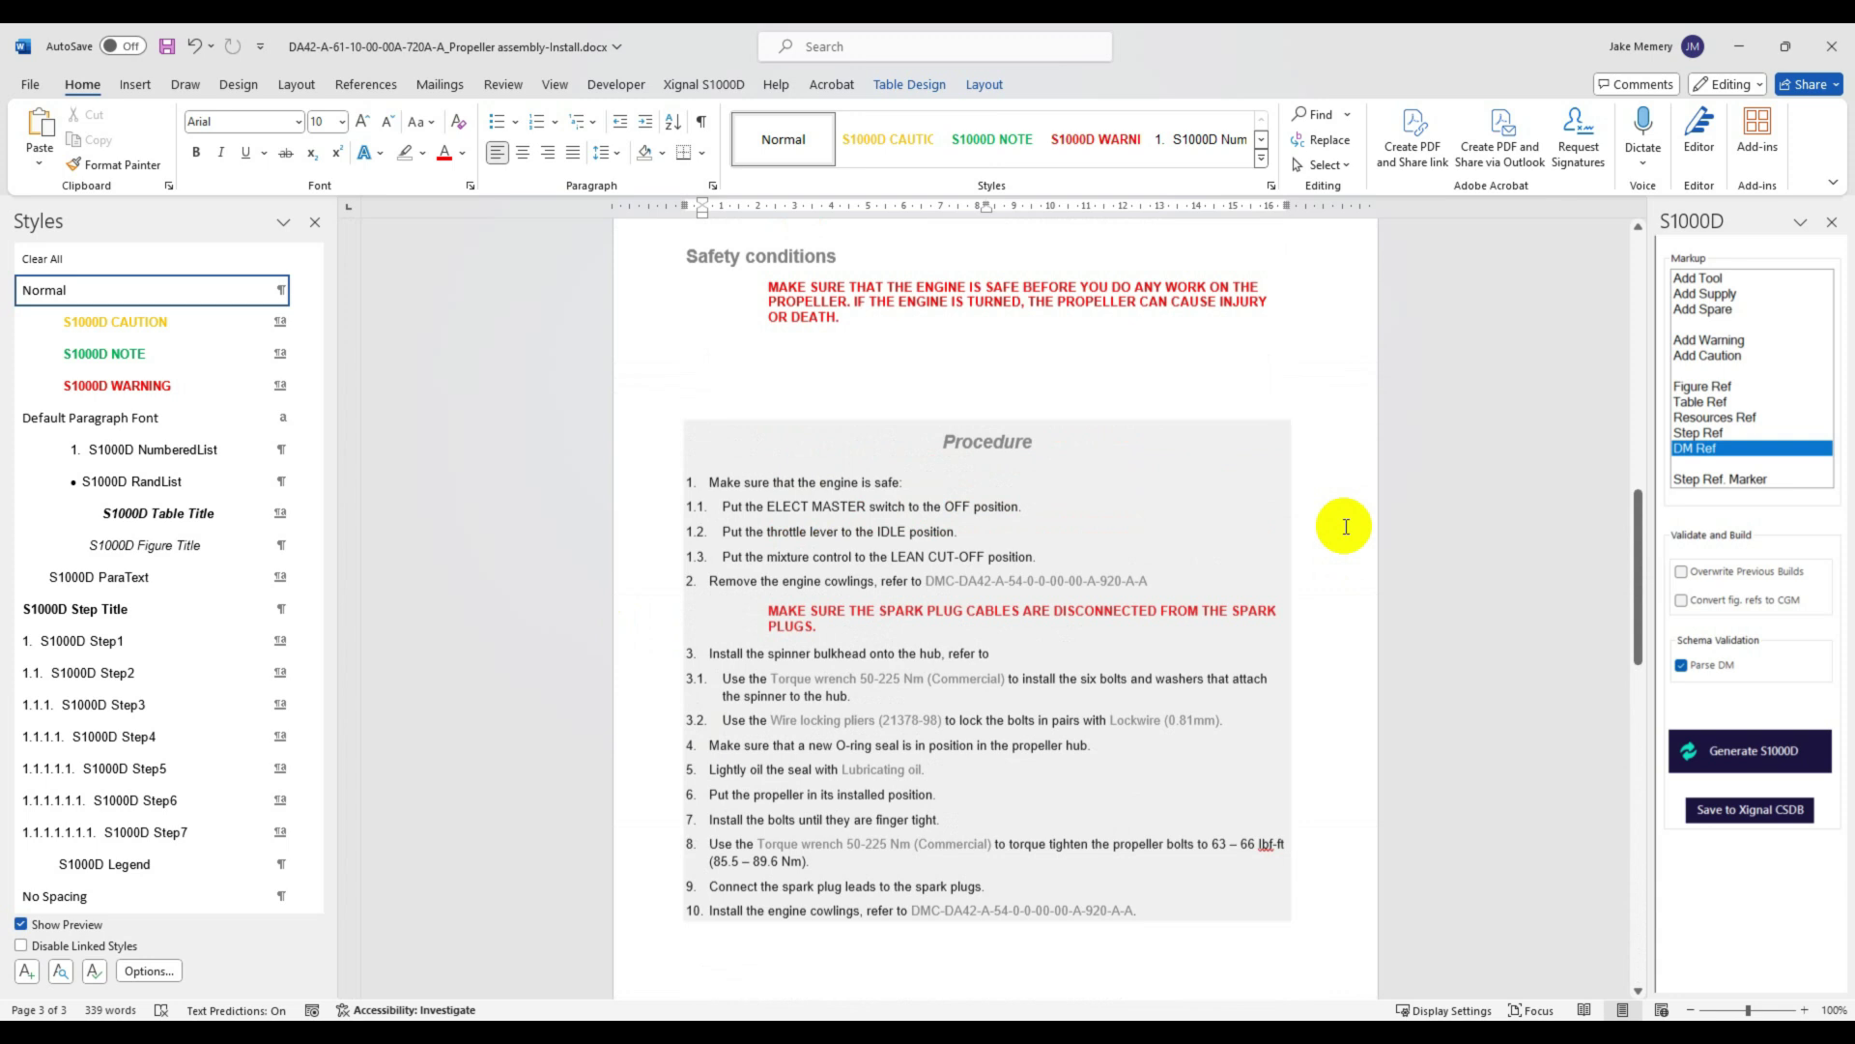
pyautogui.scroll(16, 1346, 526)
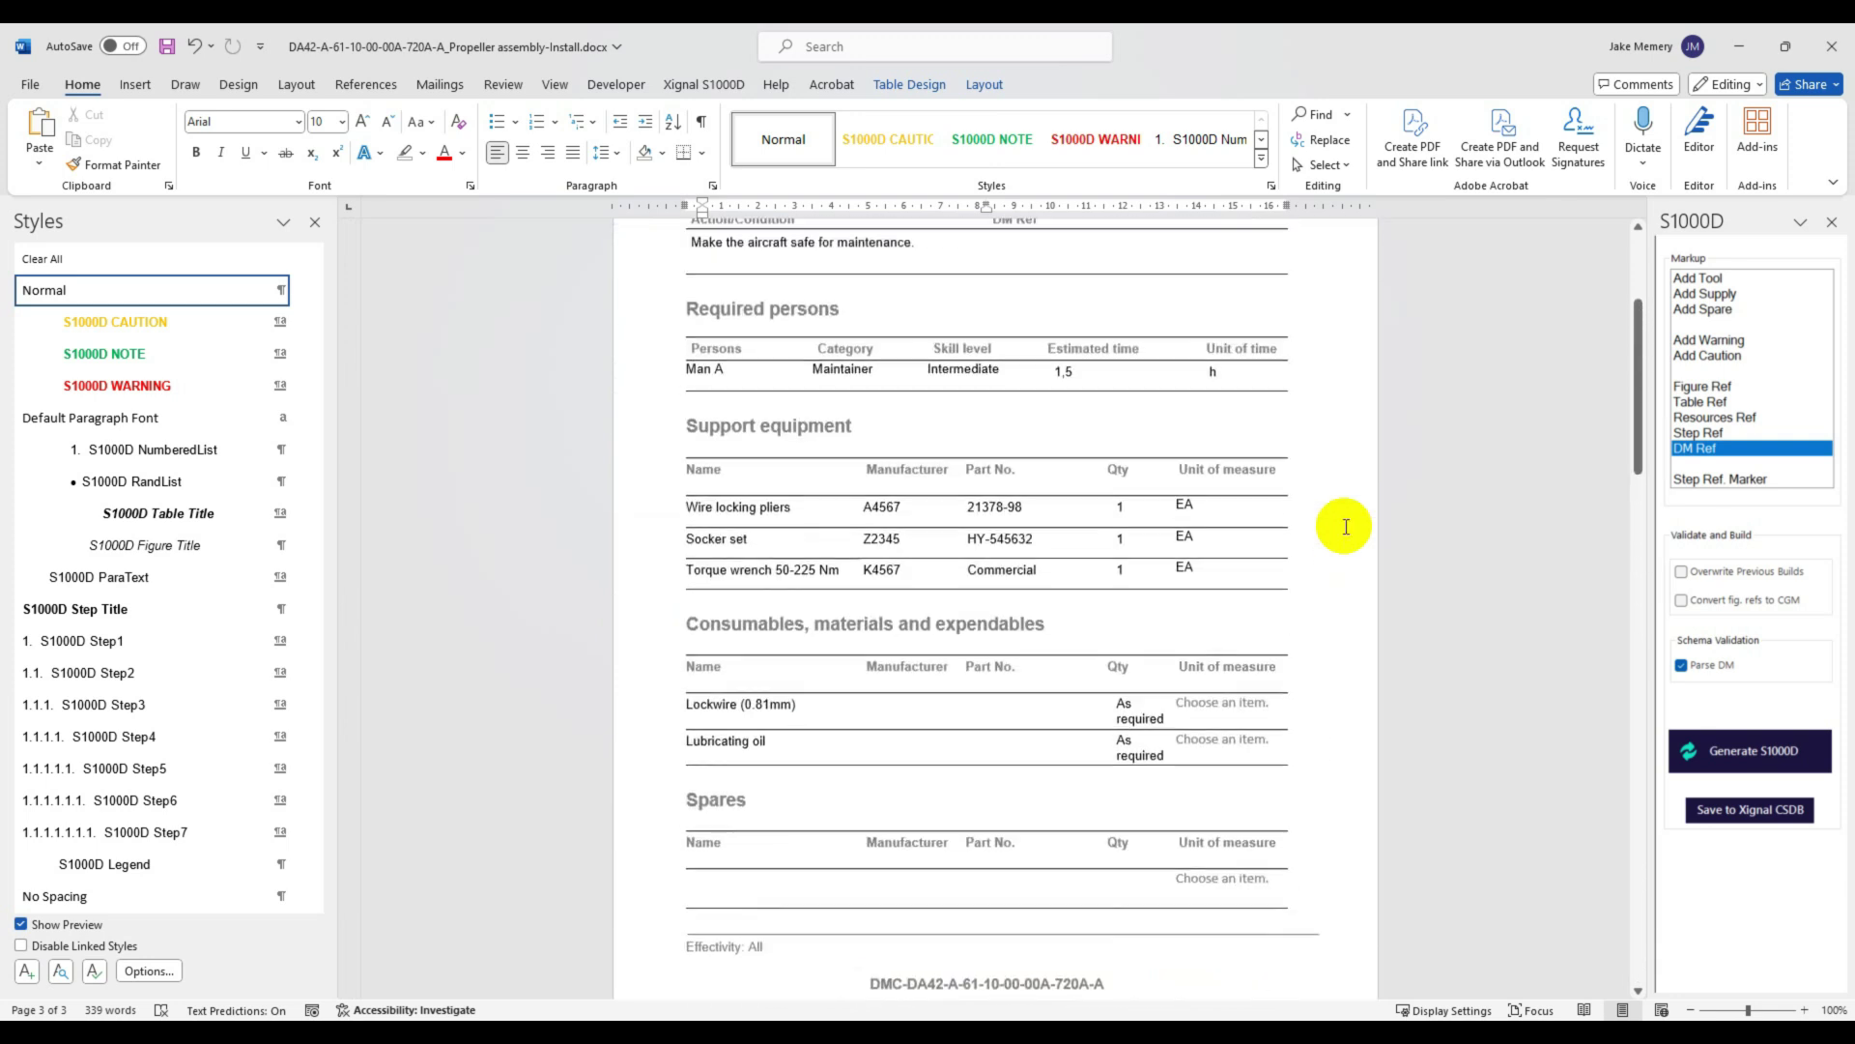
pyautogui.scroll(2, 1344, 526)
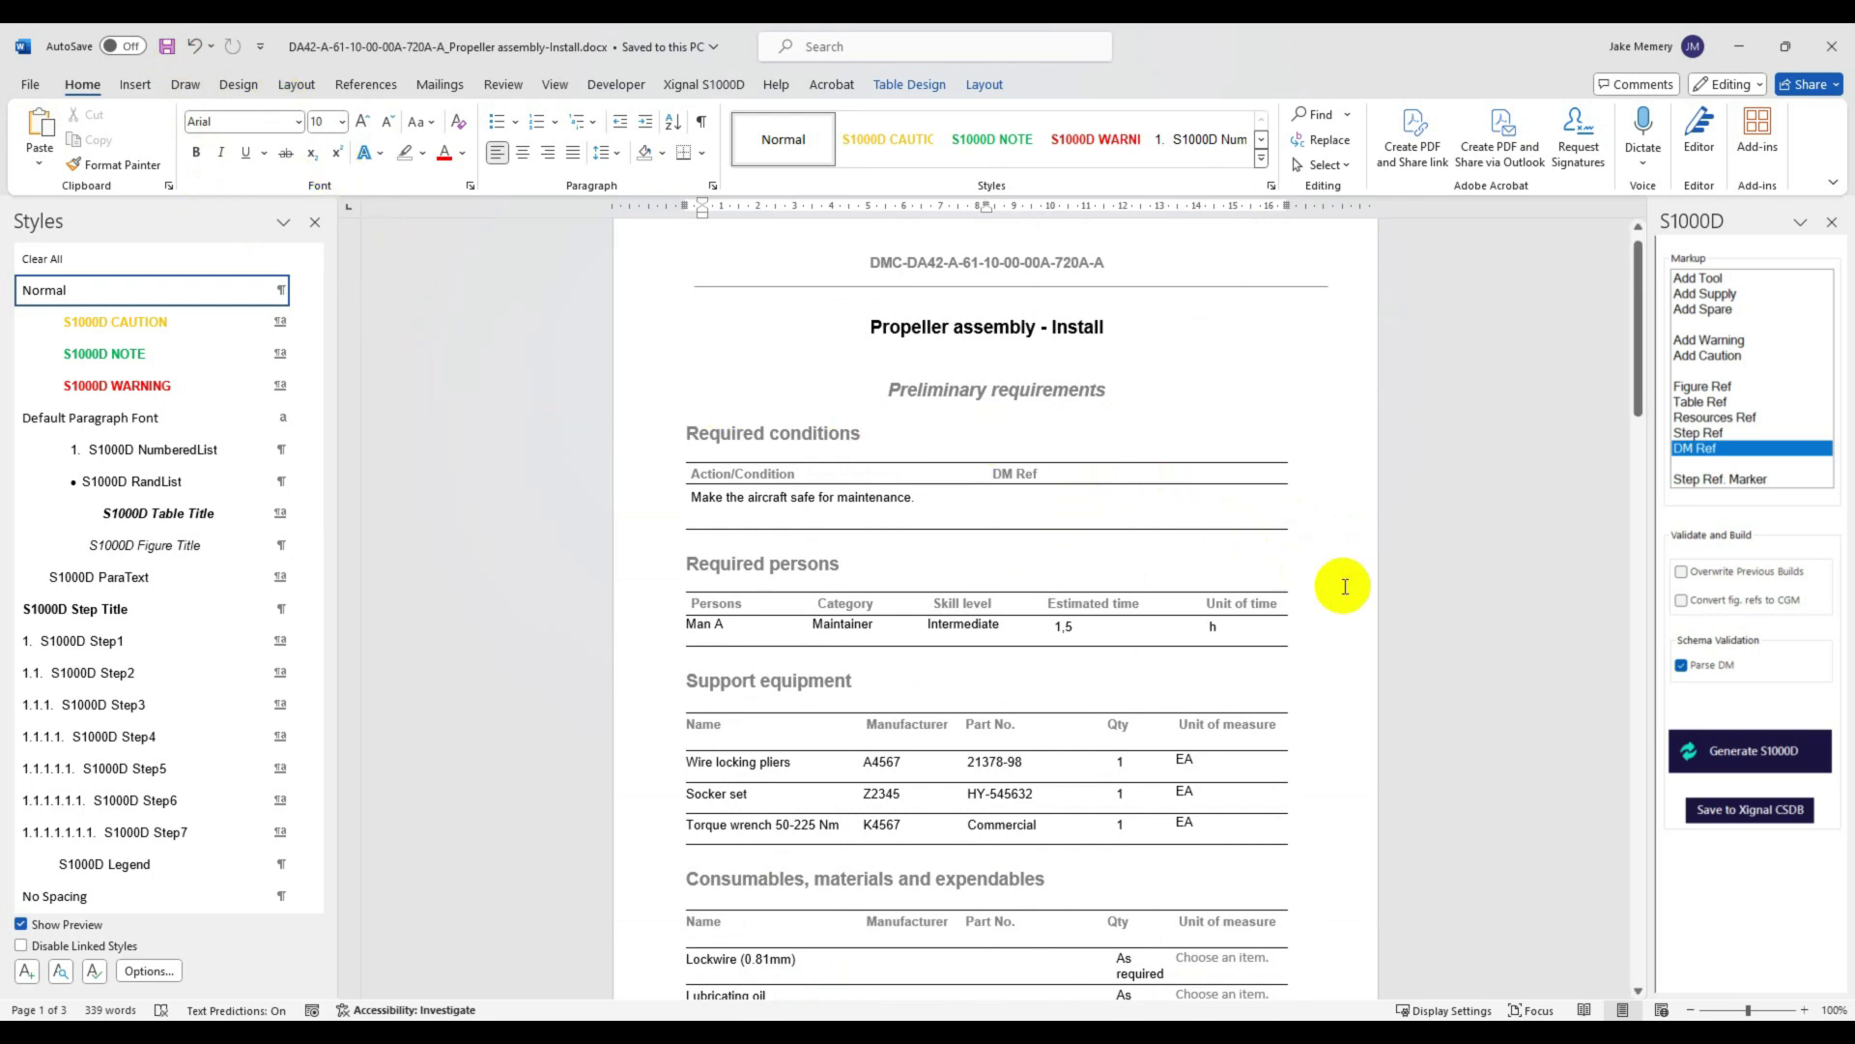
# Step: Generate the S1000D module, confirm validation, close the log, and overwrite it in the Xignal CSDB
pyautogui.click(1725, 748)
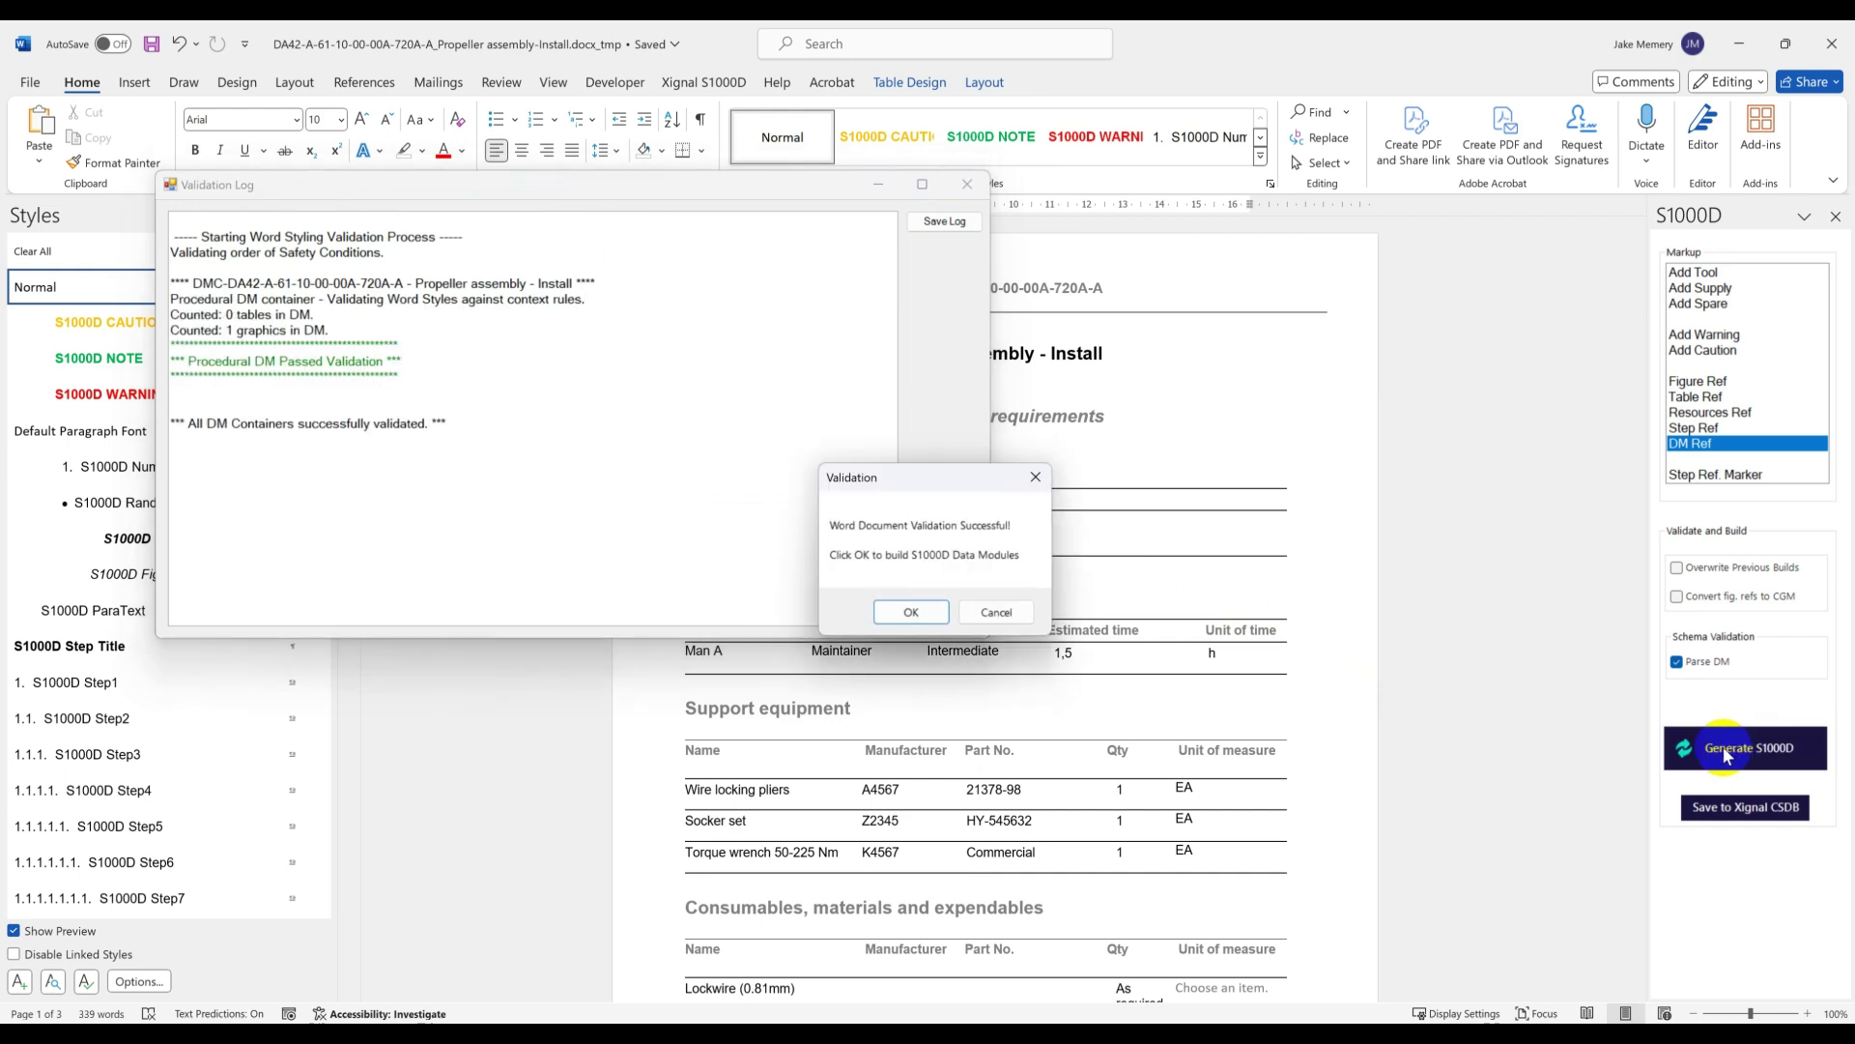
pyautogui.click(903, 610)
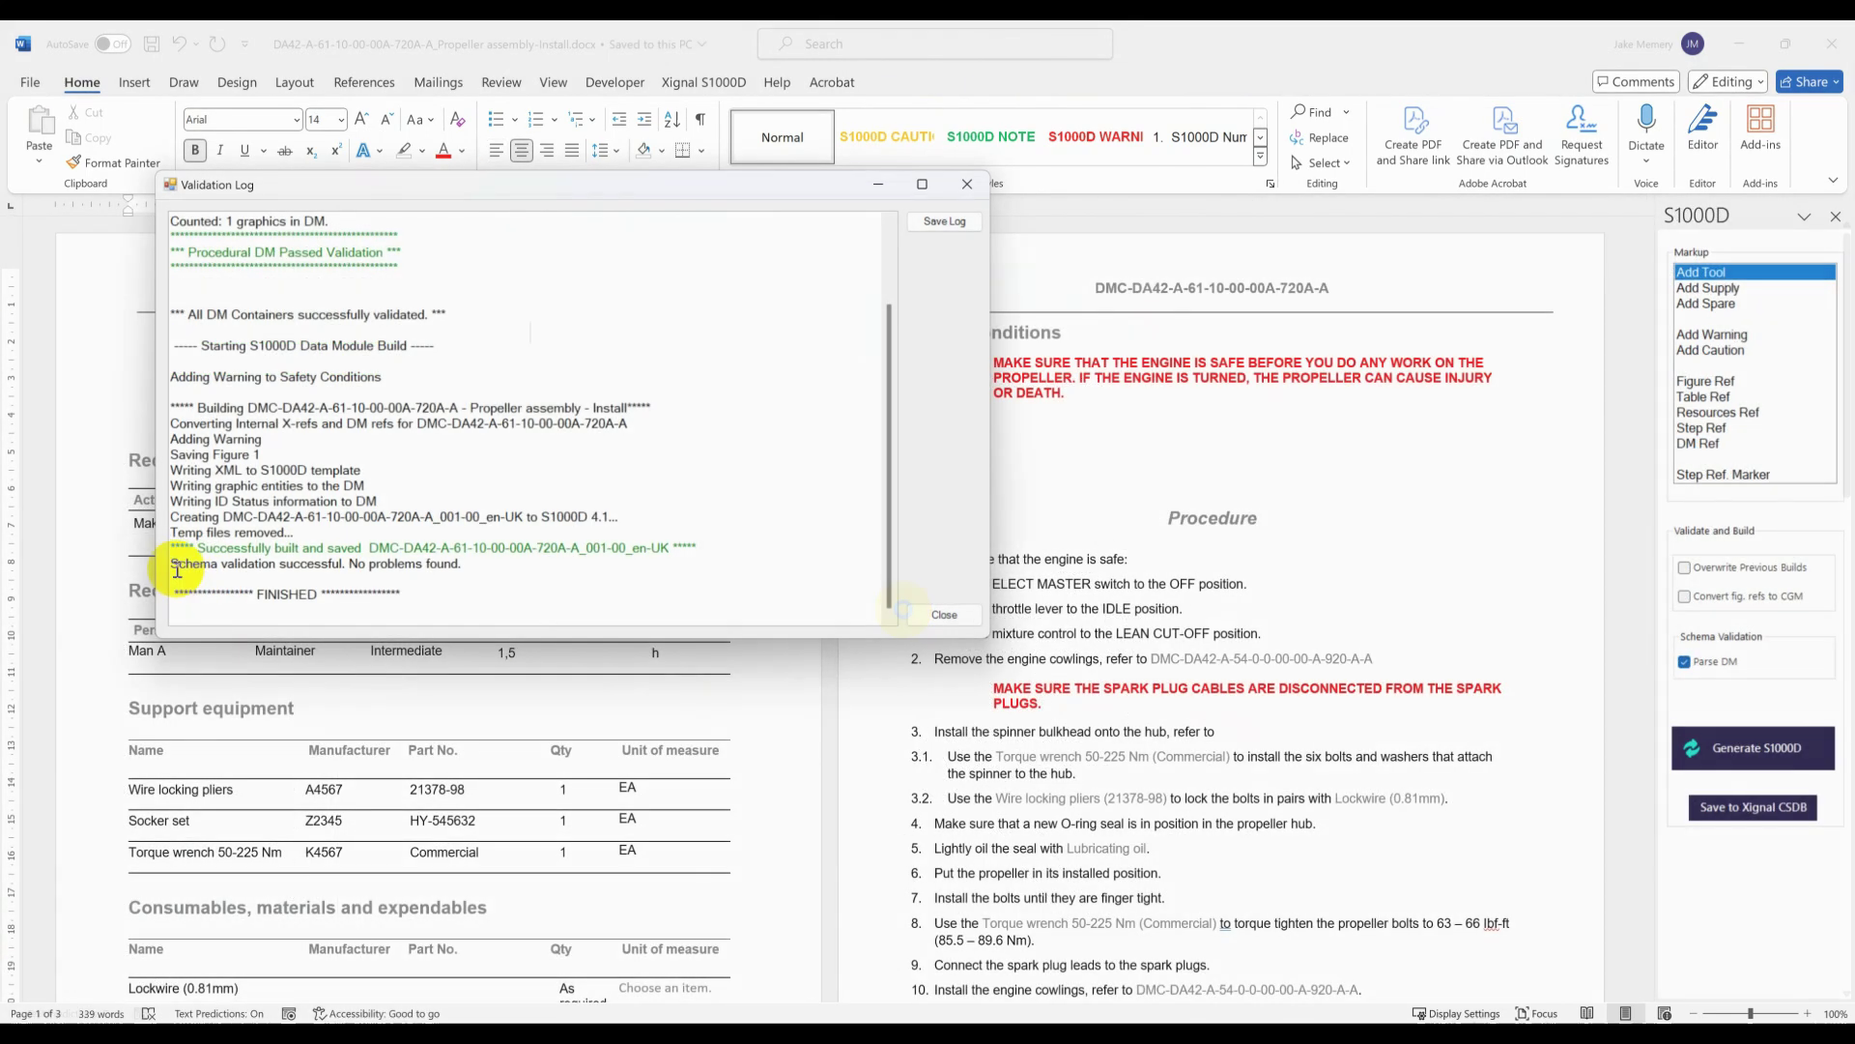
pyautogui.moveTo(172, 563); pyautogui.dragTo(621, 568)
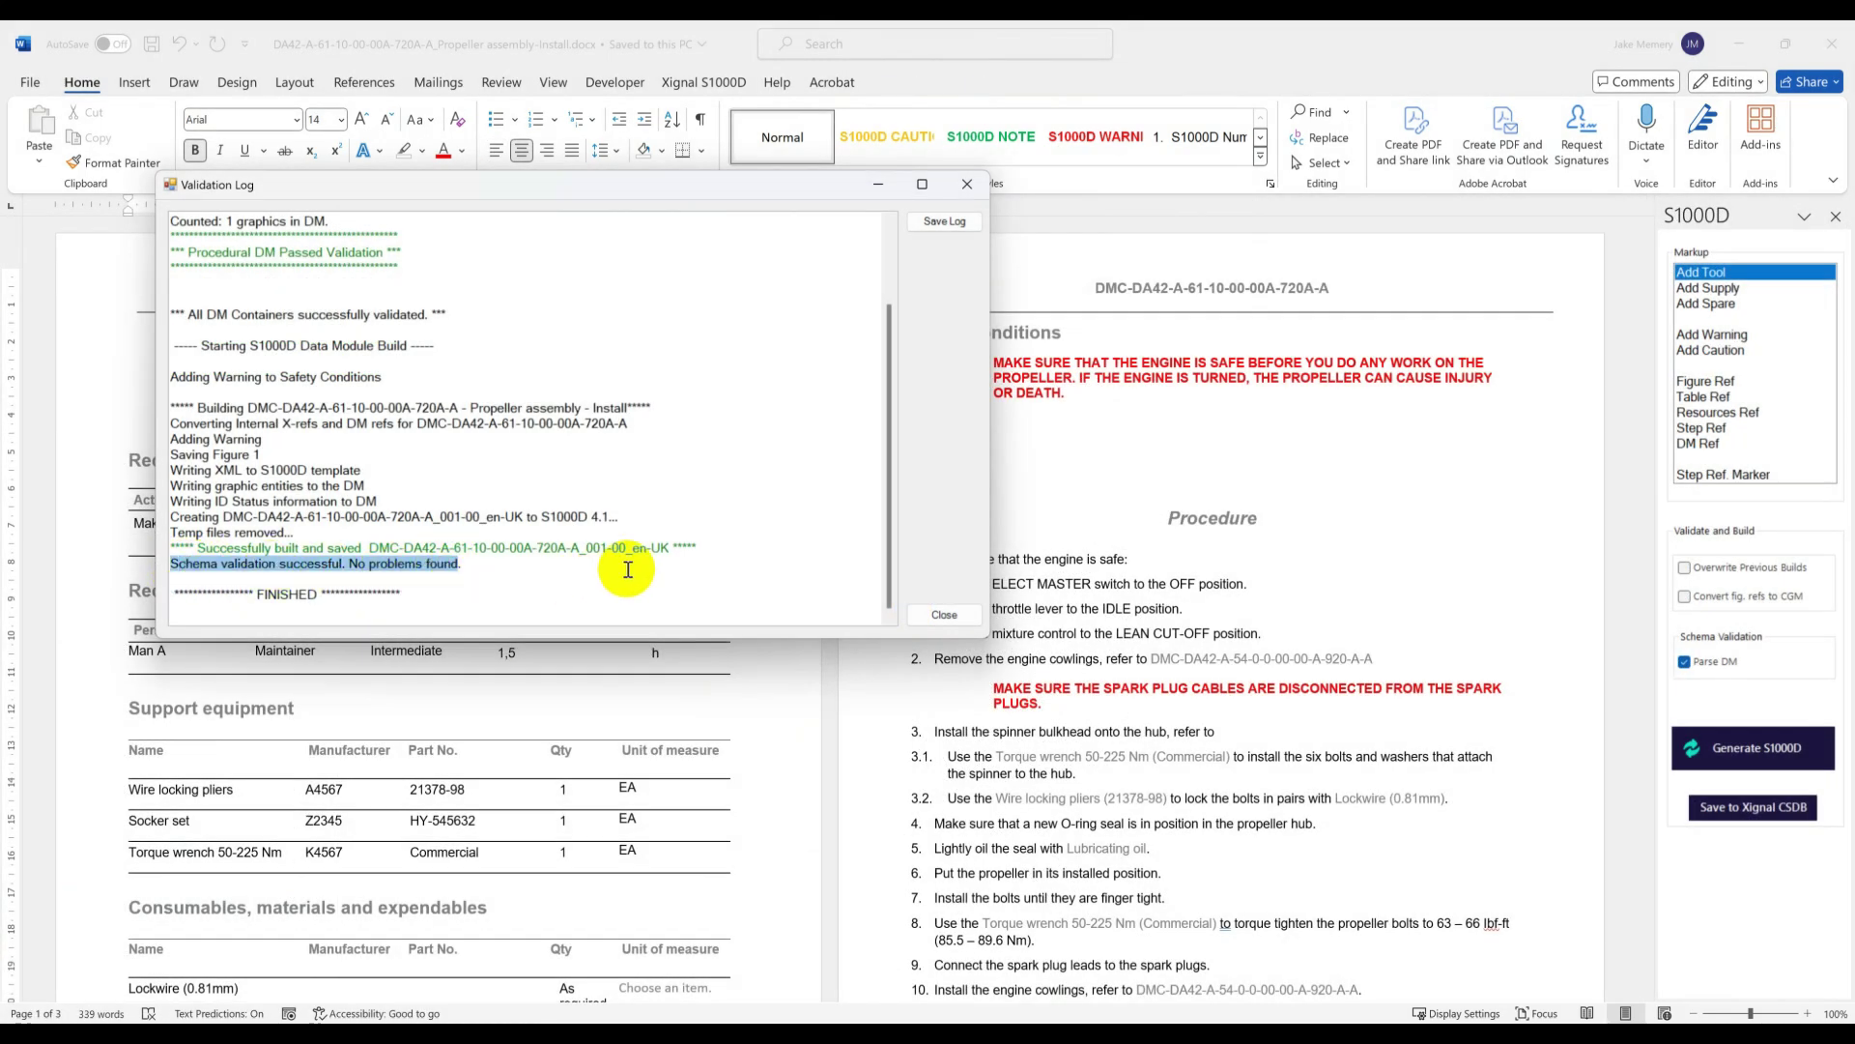
pyautogui.click(628, 567)
pyautogui.click(944, 616)
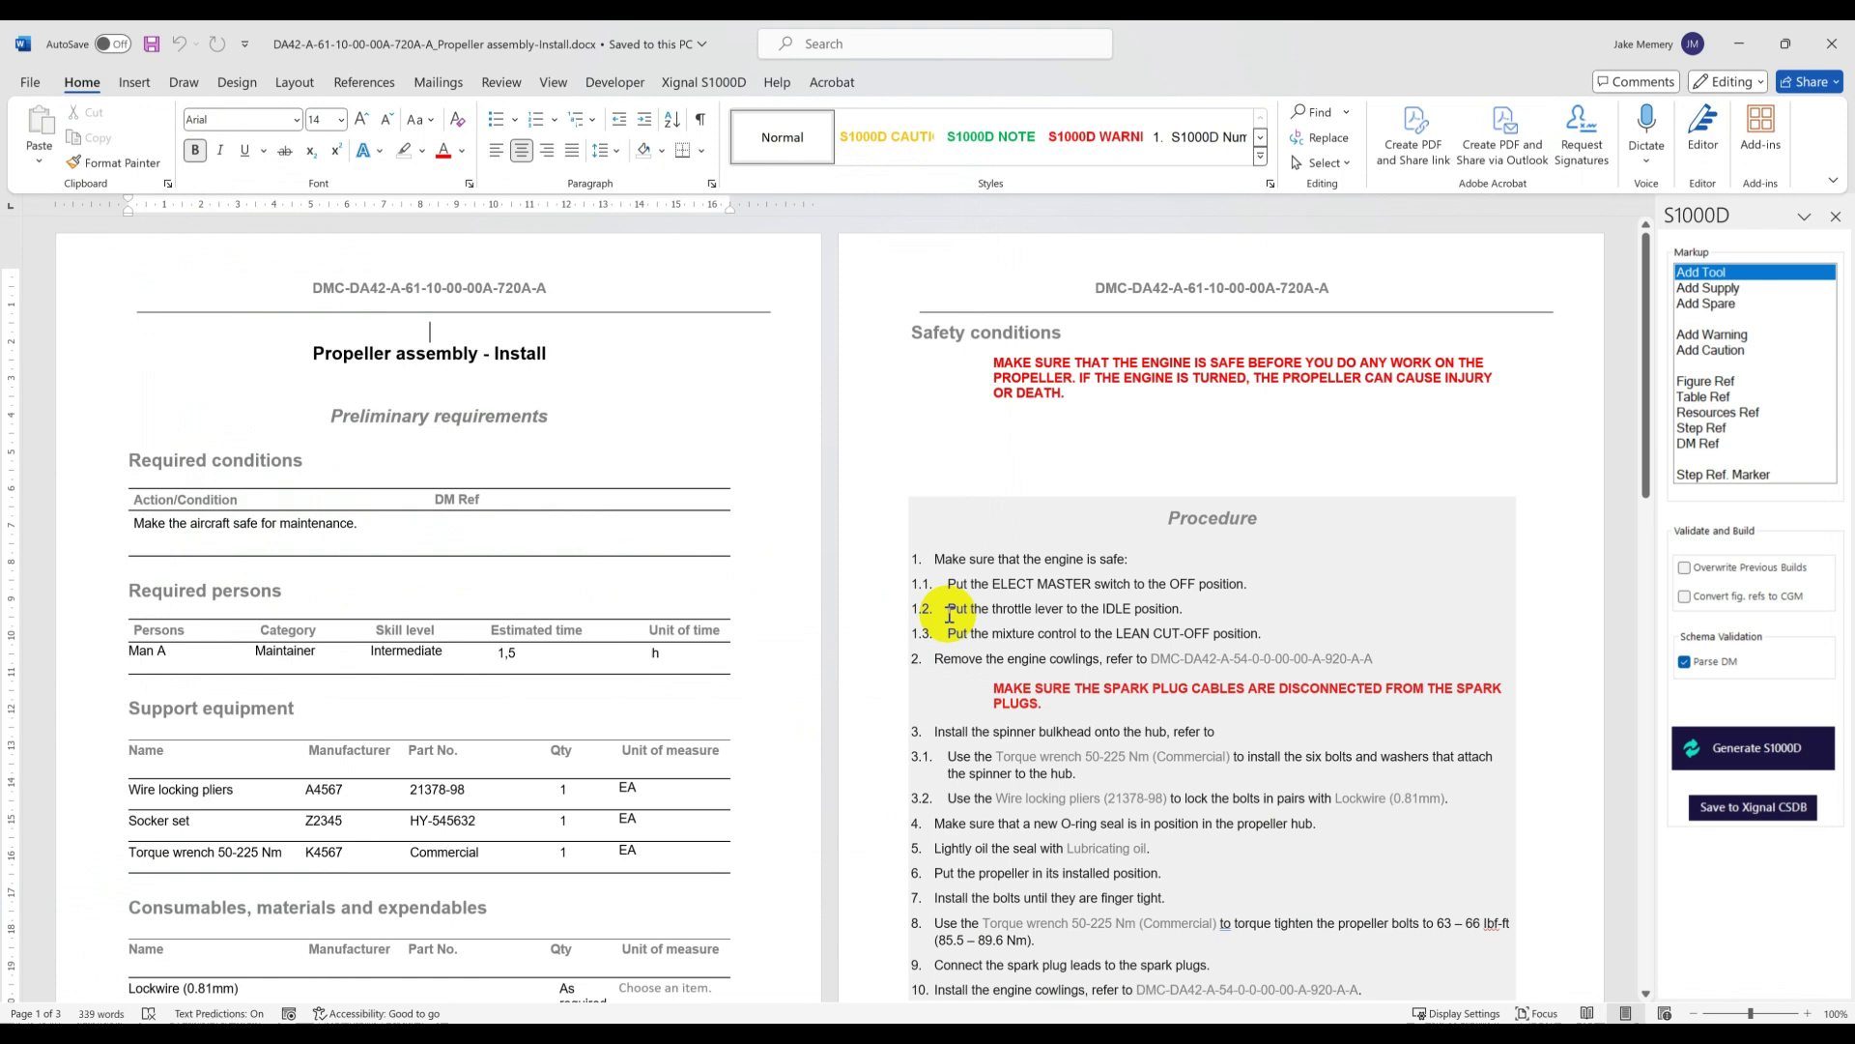
pyautogui.click(1746, 812)
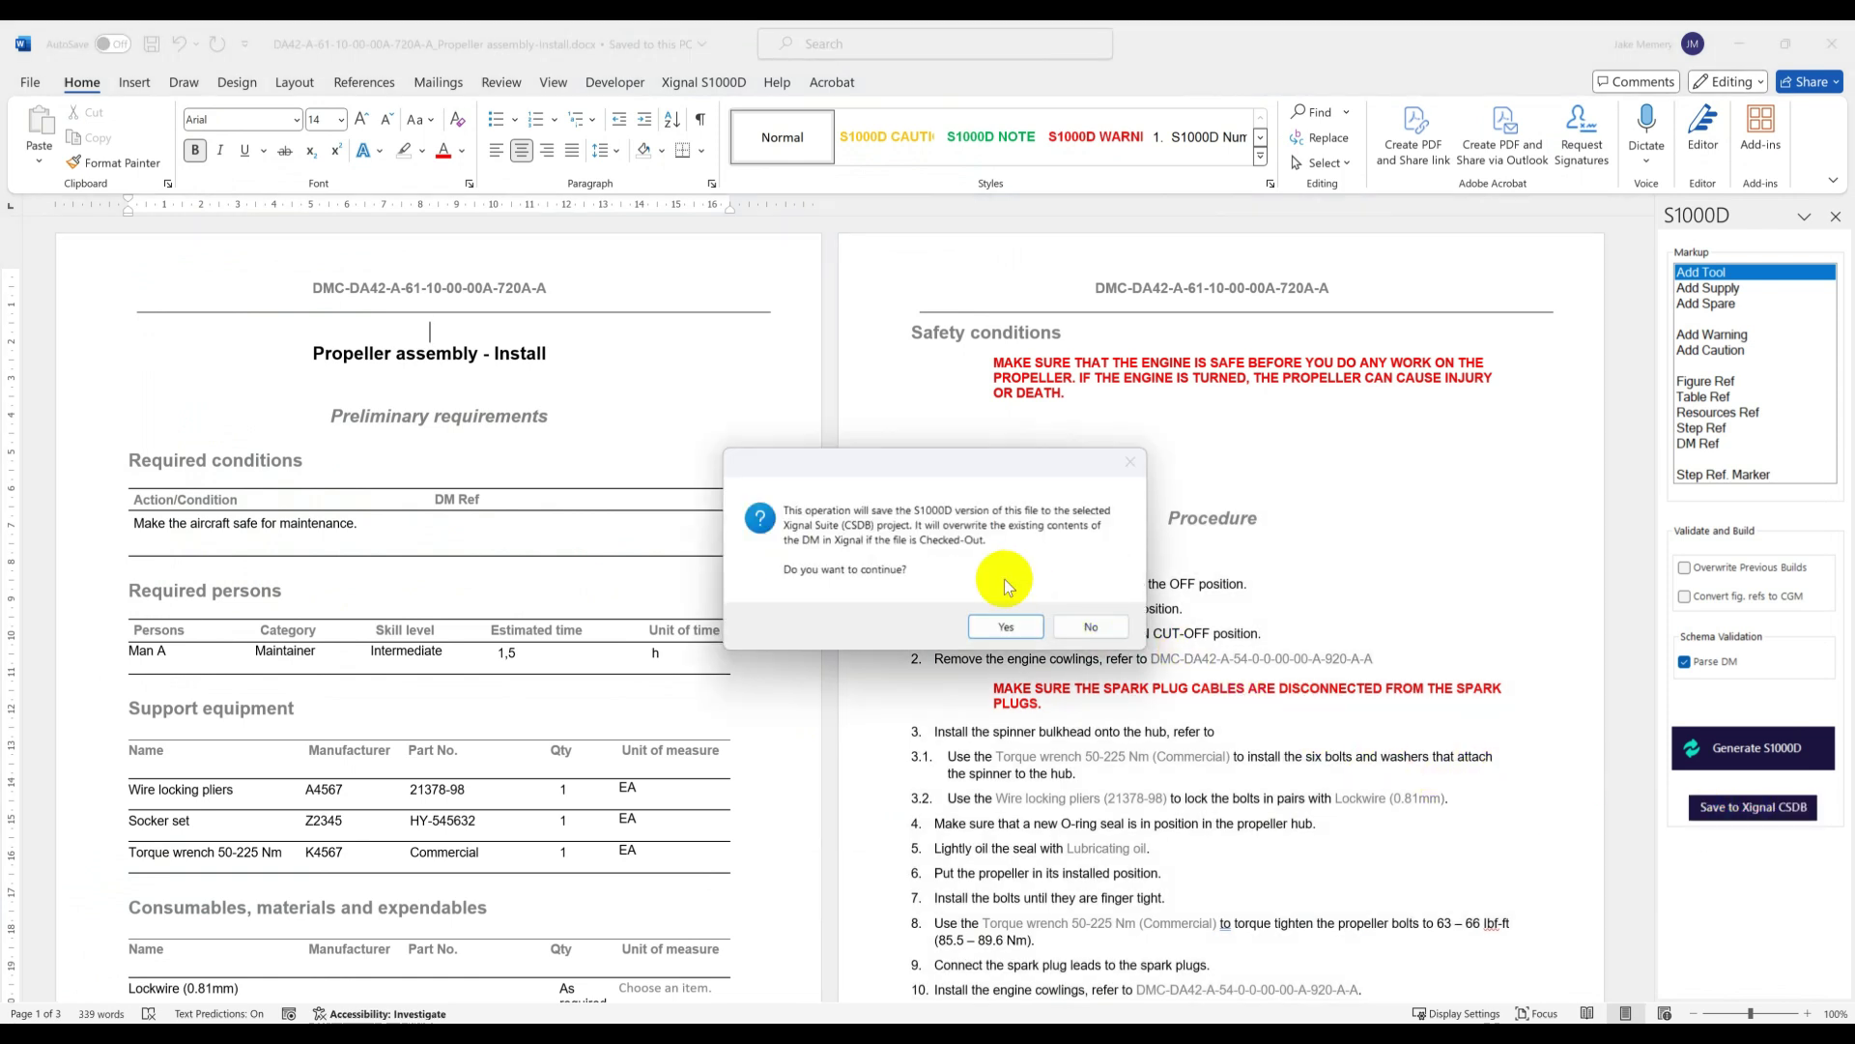
pyautogui.click(988, 628)
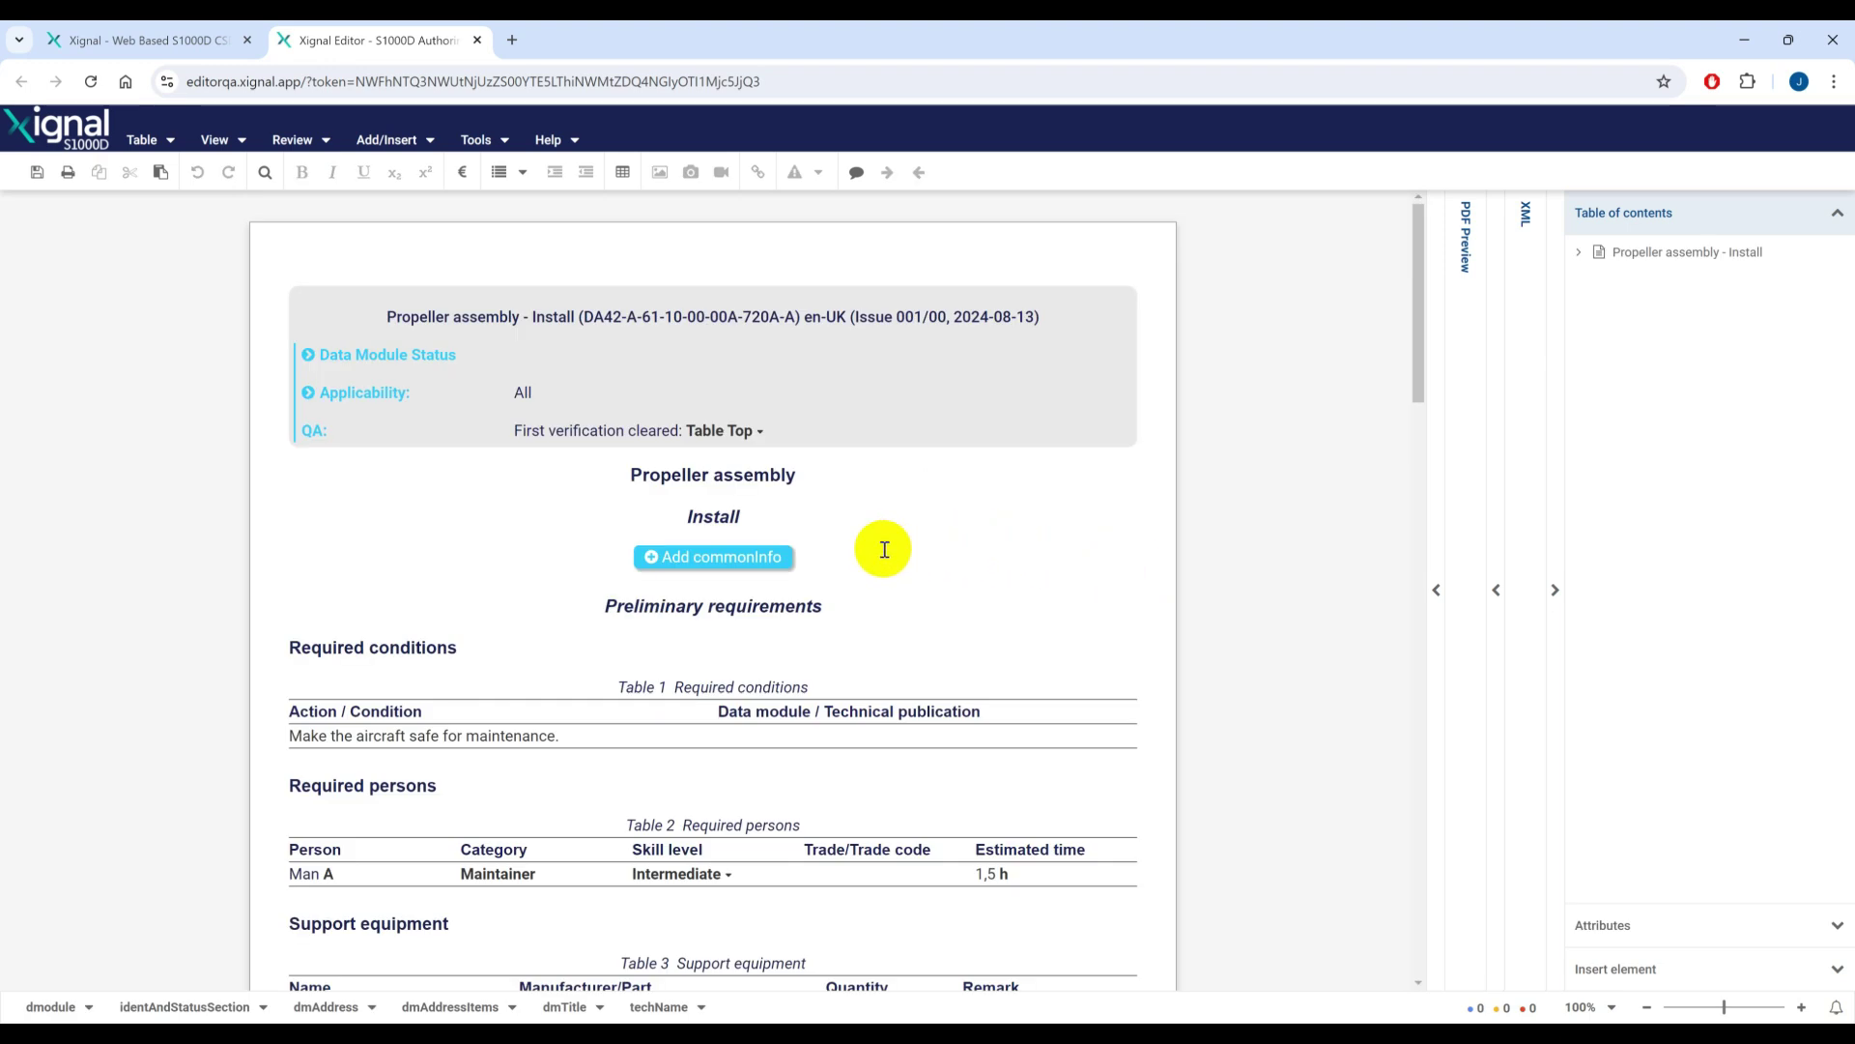
# Step: Scroll through the Propeller assembly Install module to check its tables, warnings and procedure steps
pyautogui.scroll(-3, 786, 518)
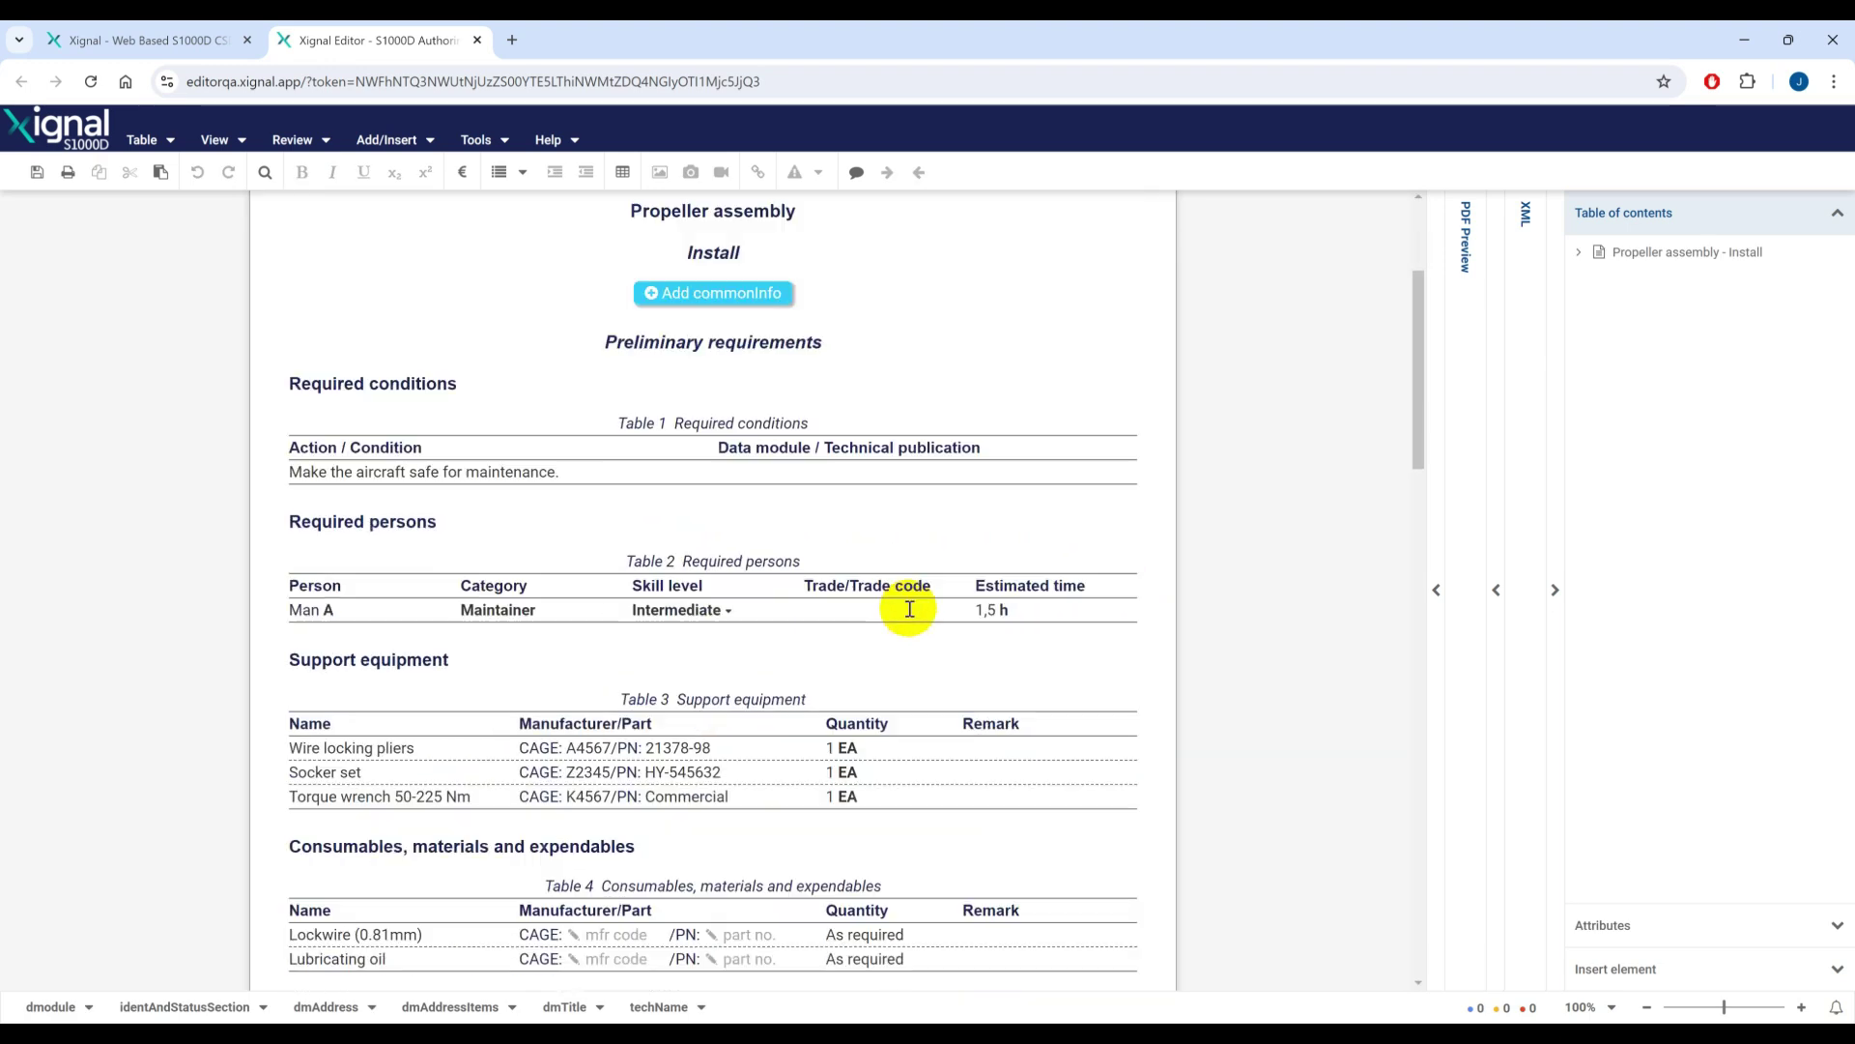
pyautogui.scroll(-2, 492, 638)
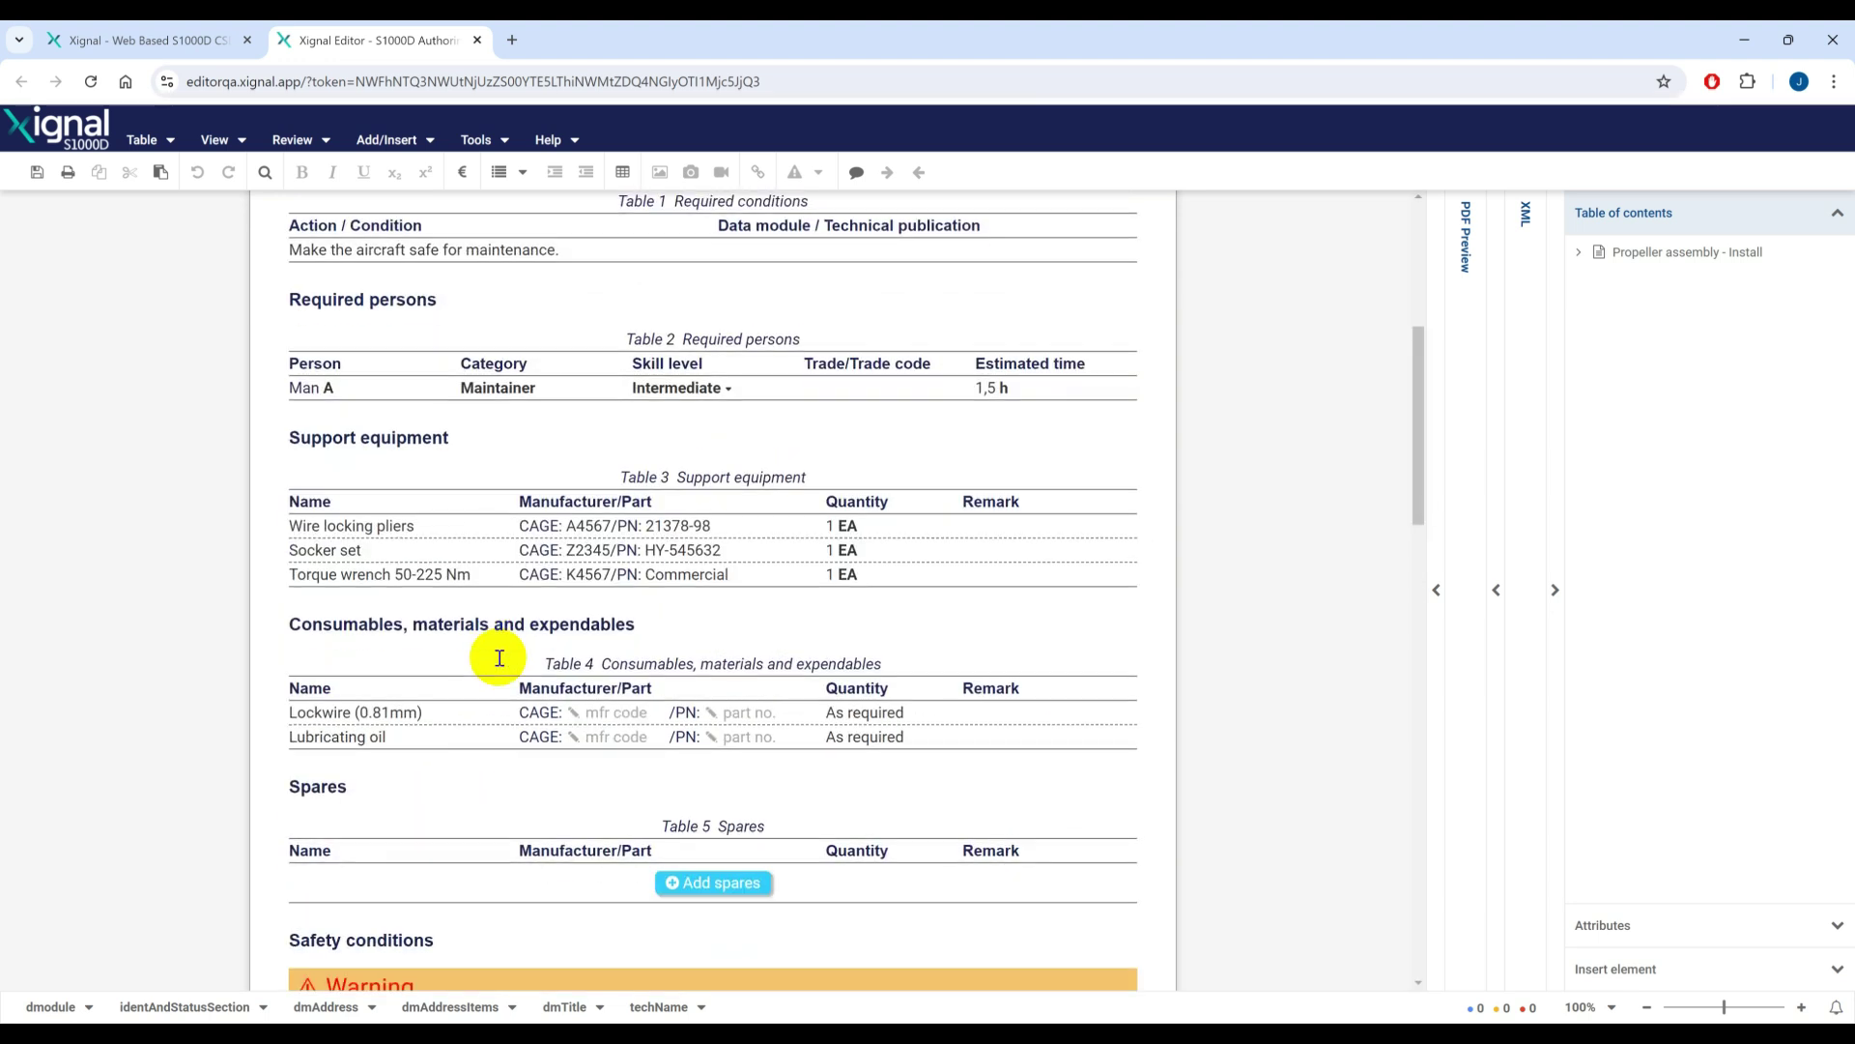
pyautogui.scroll(-7, 498, 667)
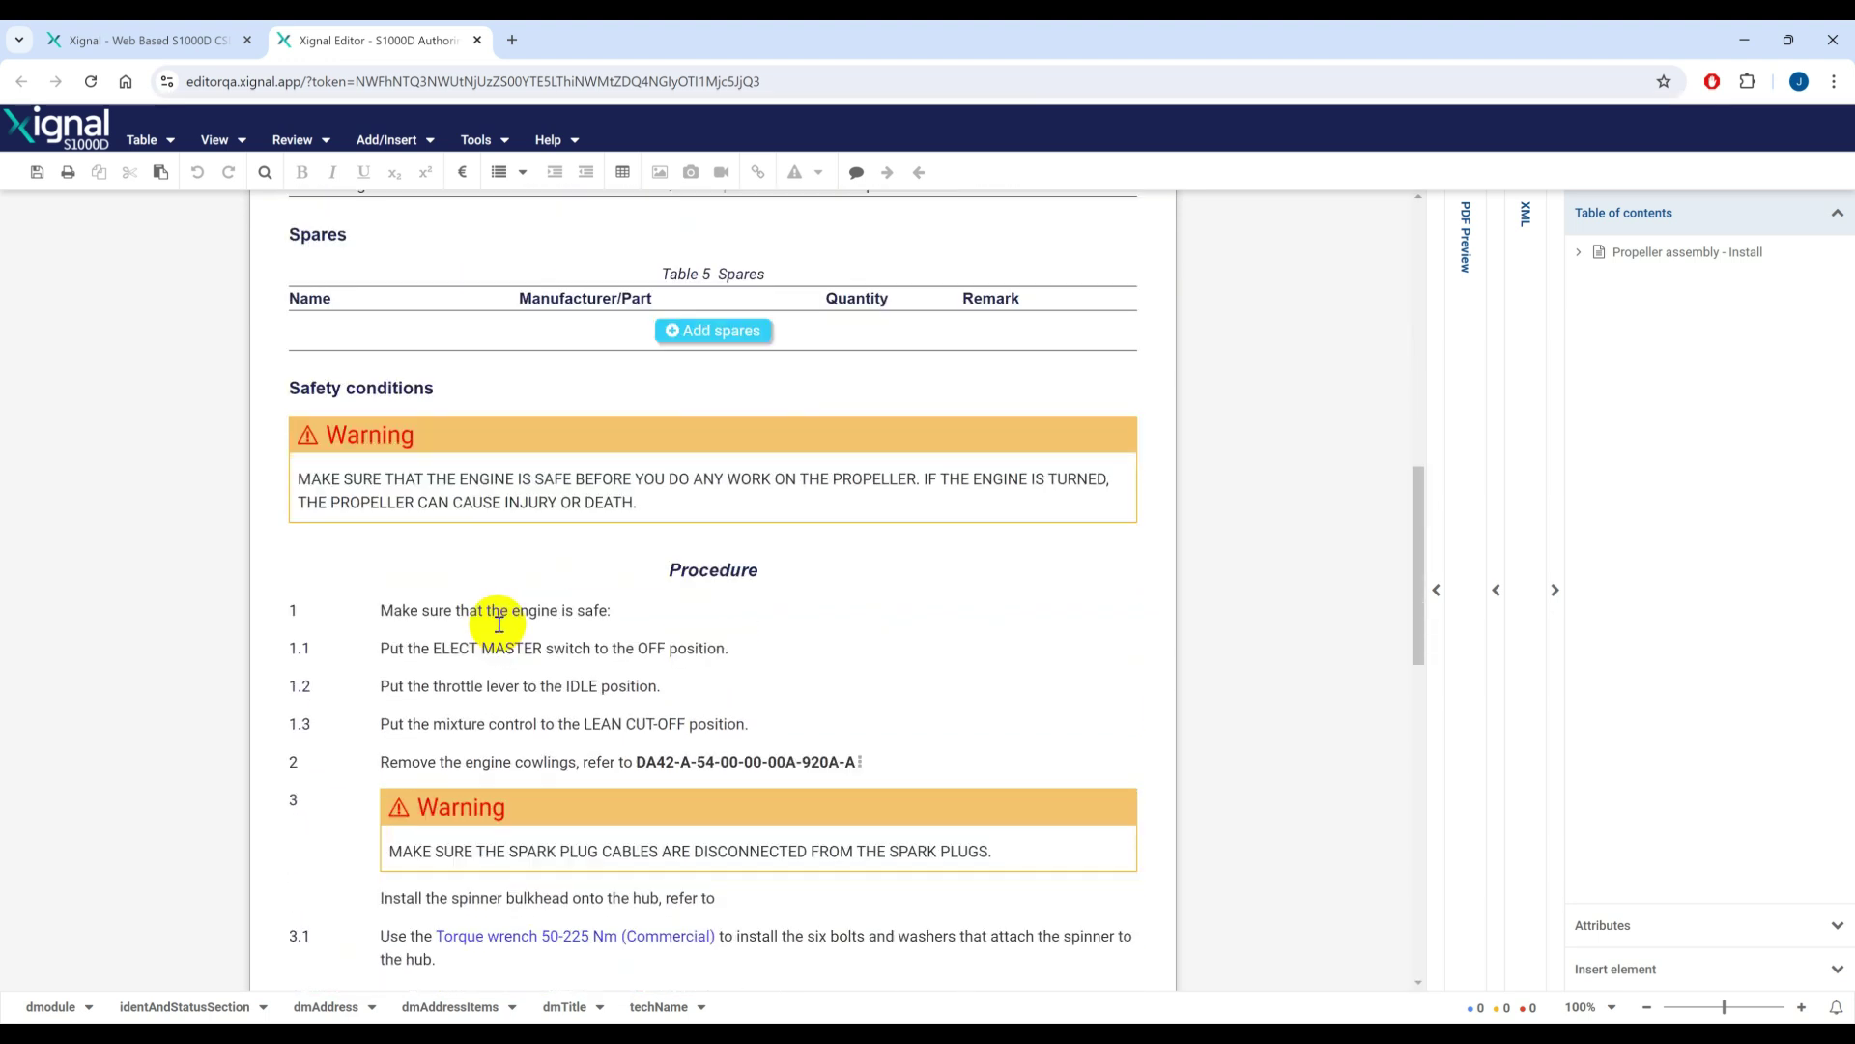
pyautogui.scroll(-6, 501, 626)
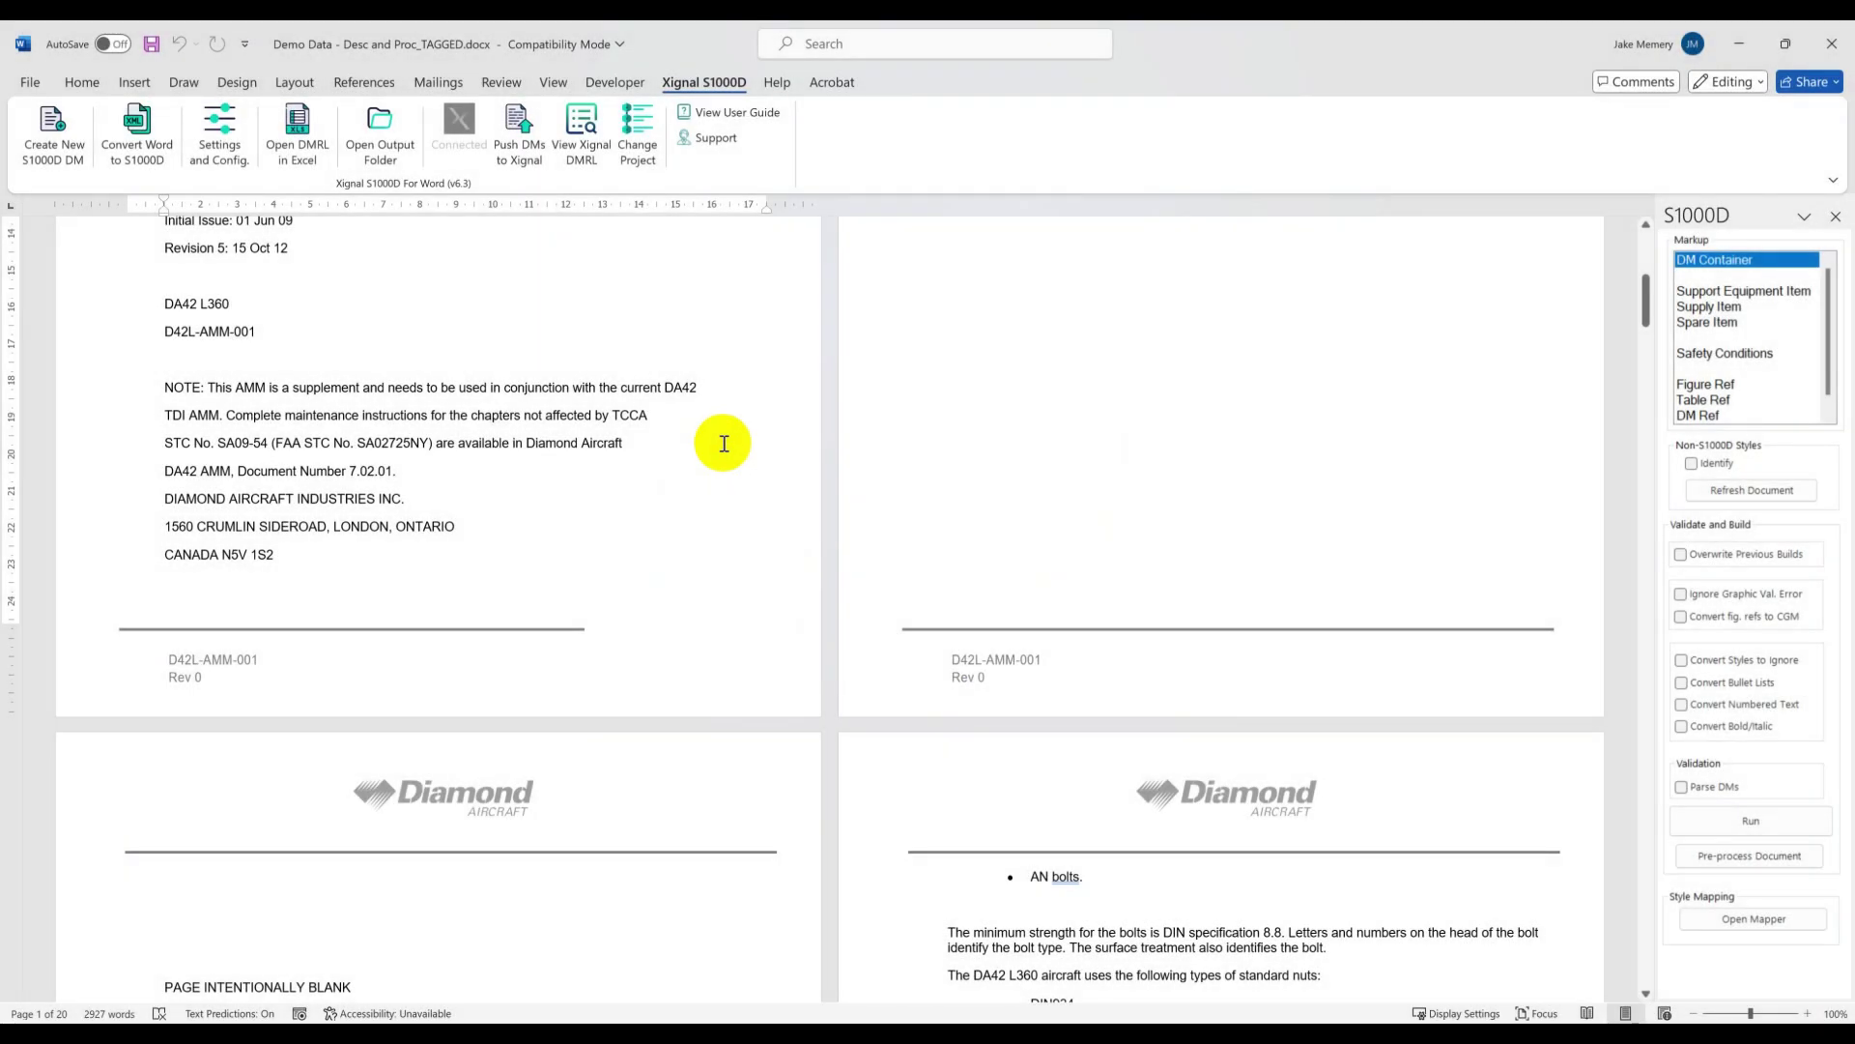
# Step: Scroll down through the tagged DA42 AMM Demo Data document
pyautogui.scroll(-7, 724, 444)
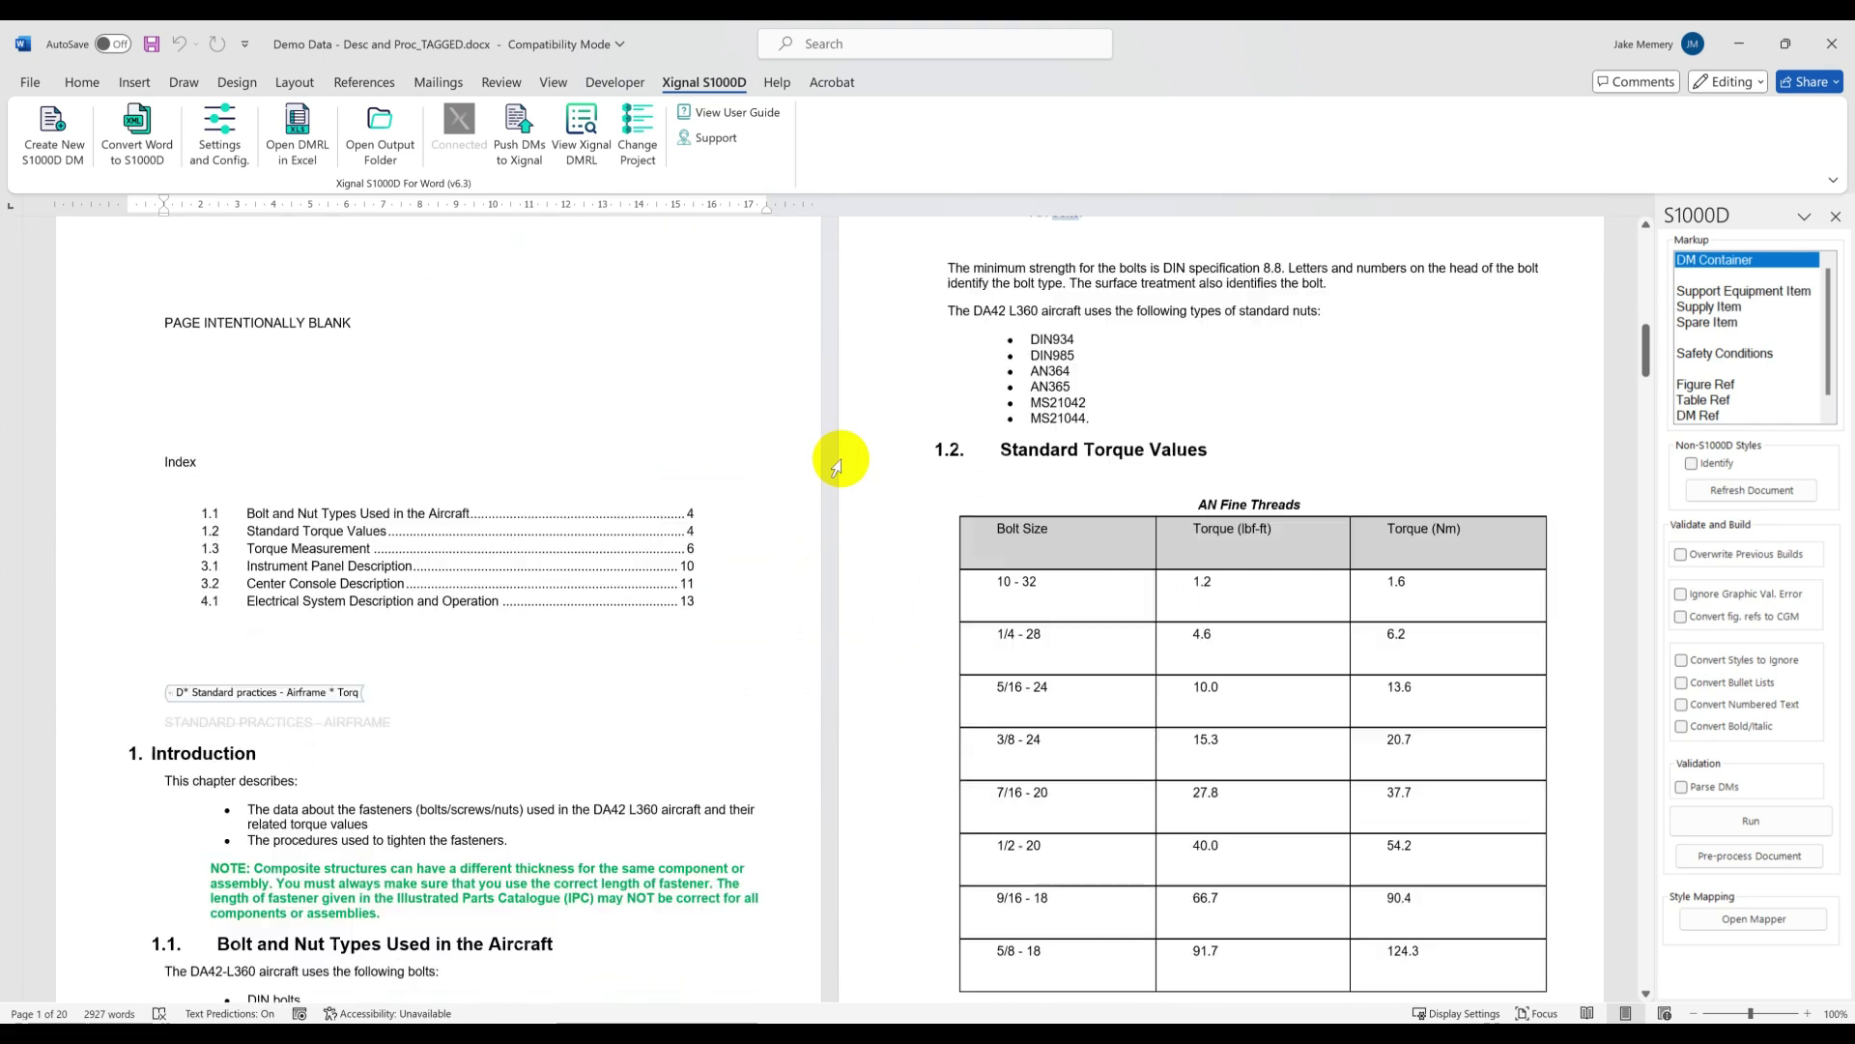
pyautogui.scroll(-4, 837, 468)
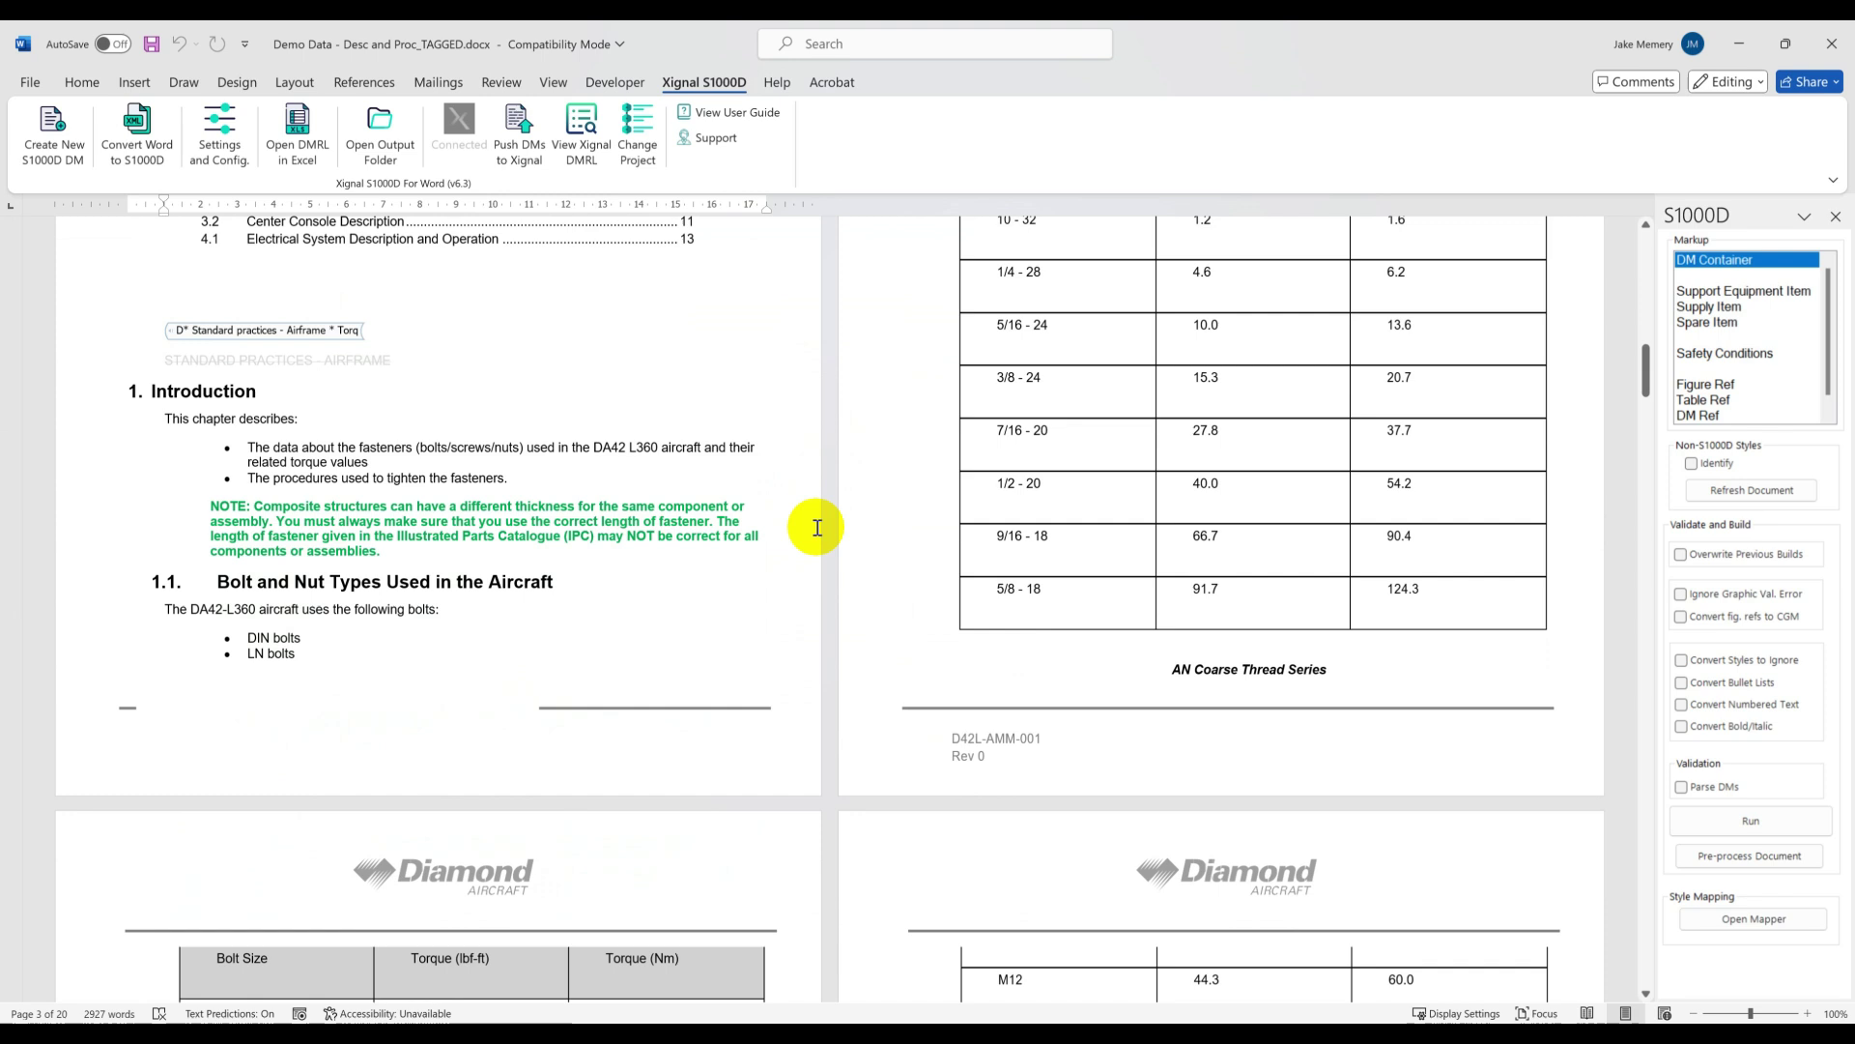
pyautogui.scroll(-4, 849, 563)
pyautogui.scroll(-3, 853, 580)
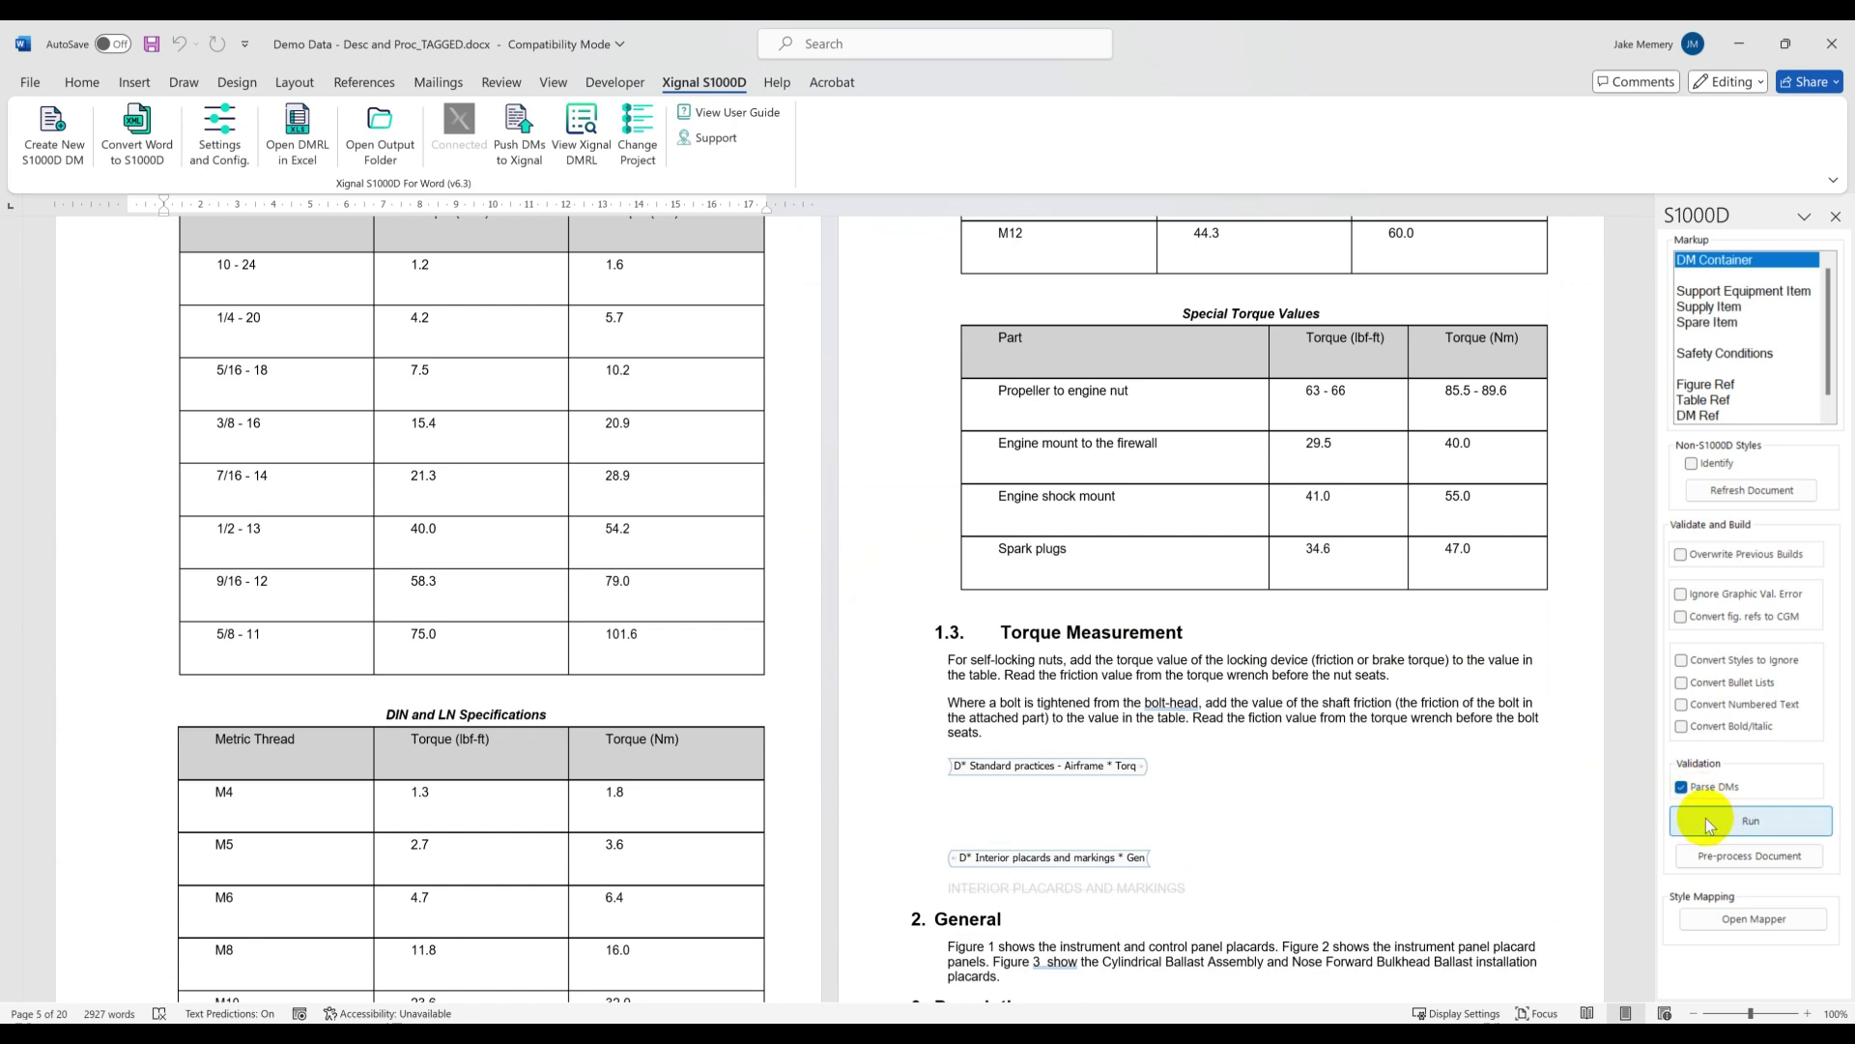
# Step: Validate the tagged DA42 document and confirm building its six data modules
pyautogui.click(1706, 820)
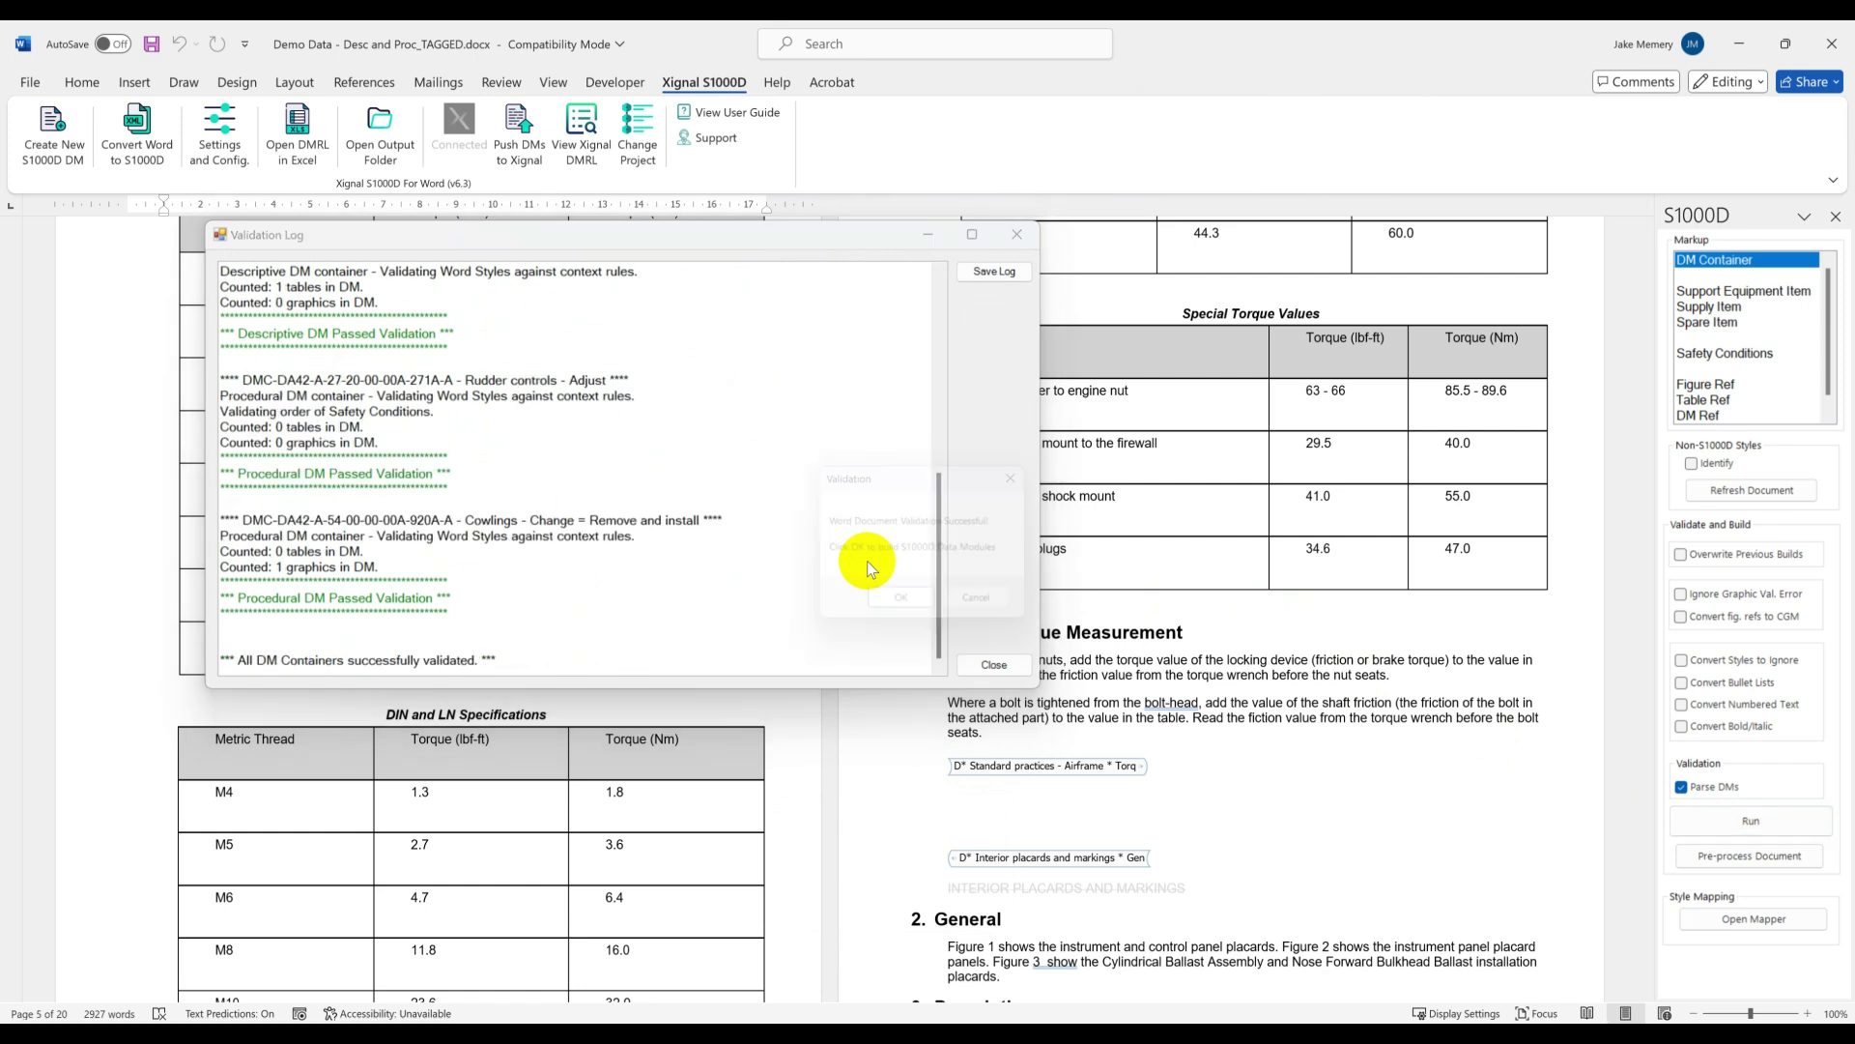
pyautogui.click(913, 613)
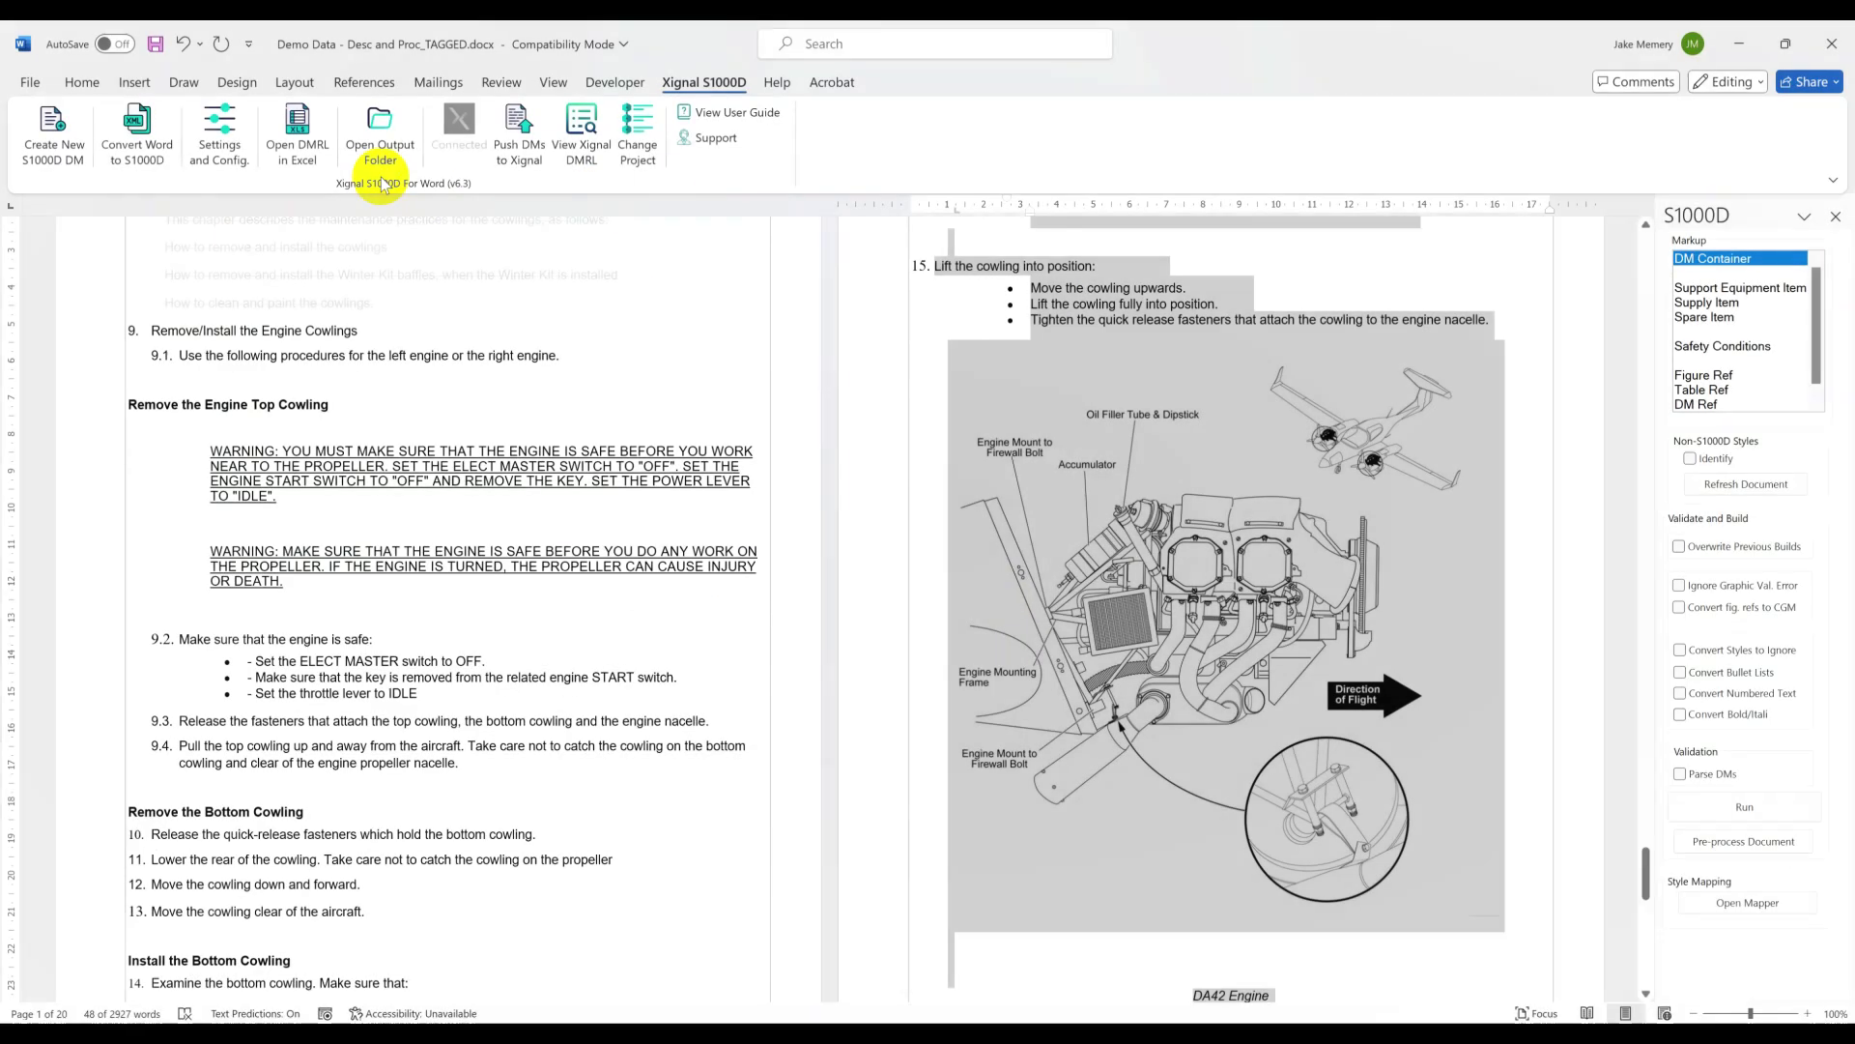
pyautogui.click(379, 136)
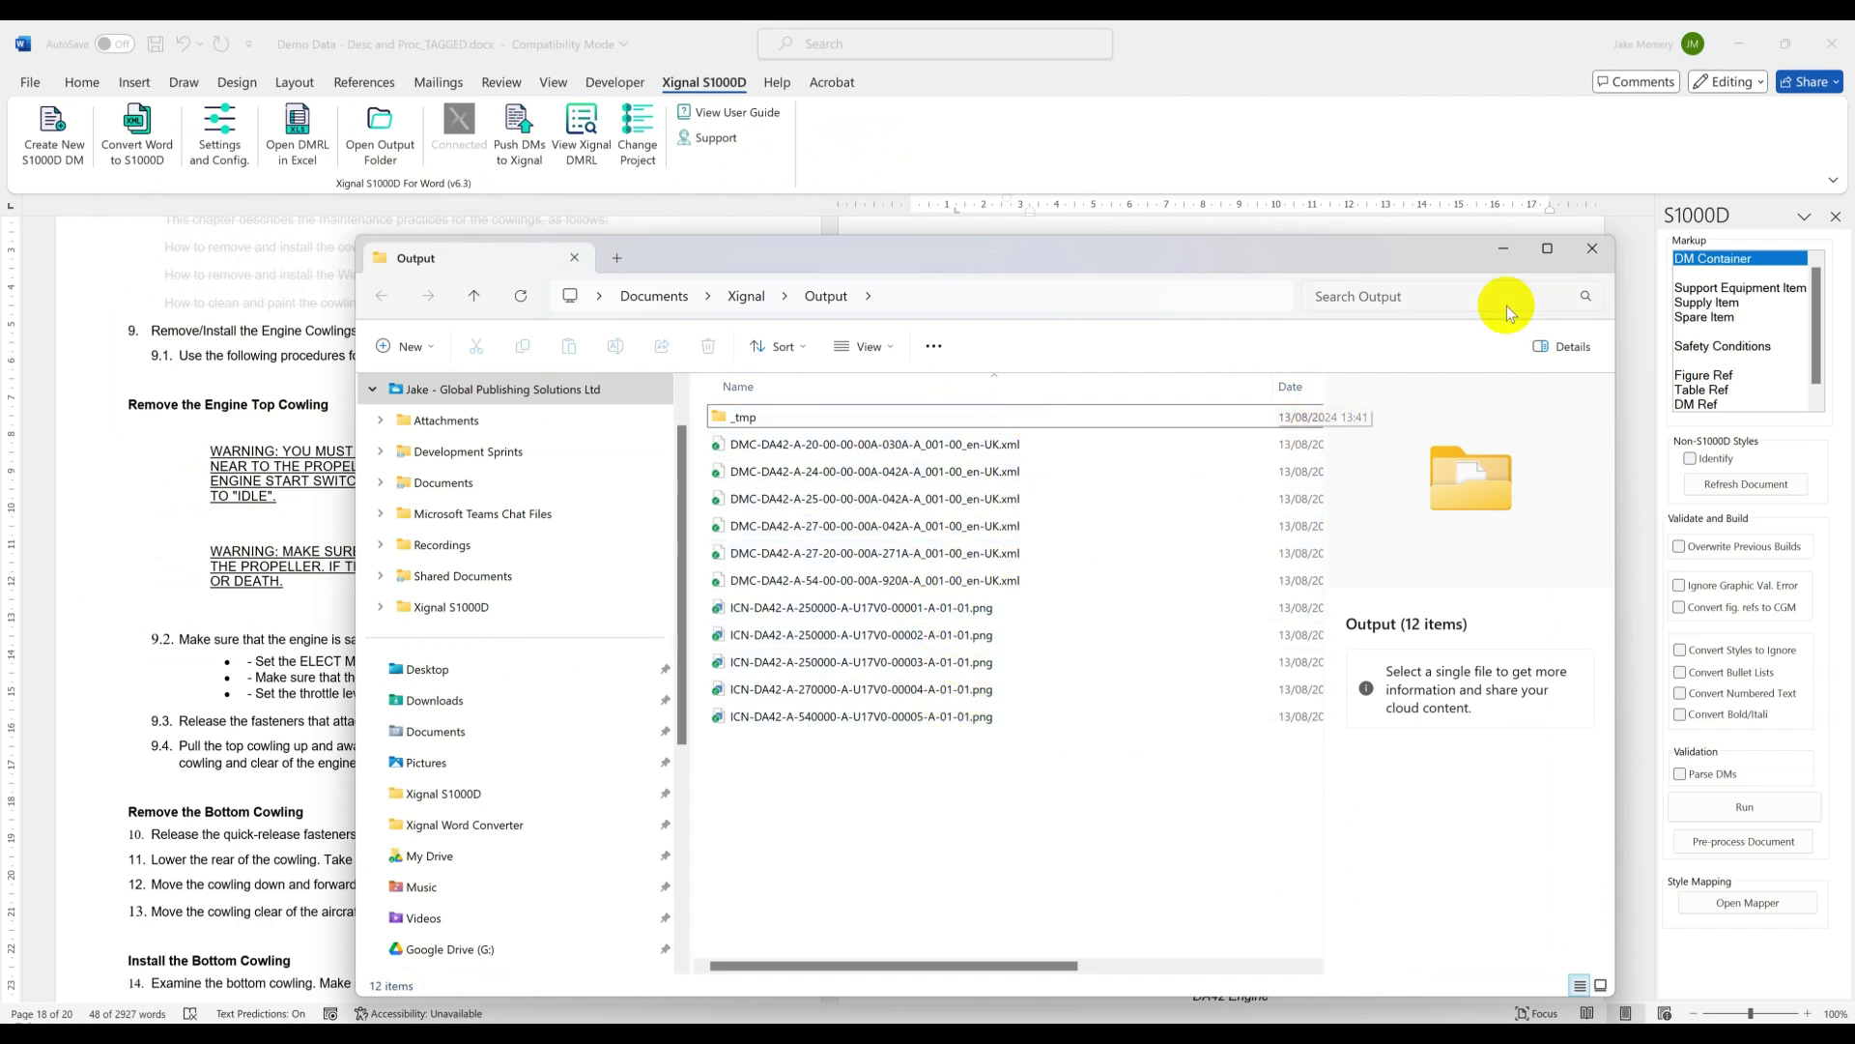
pyautogui.click(1593, 249)
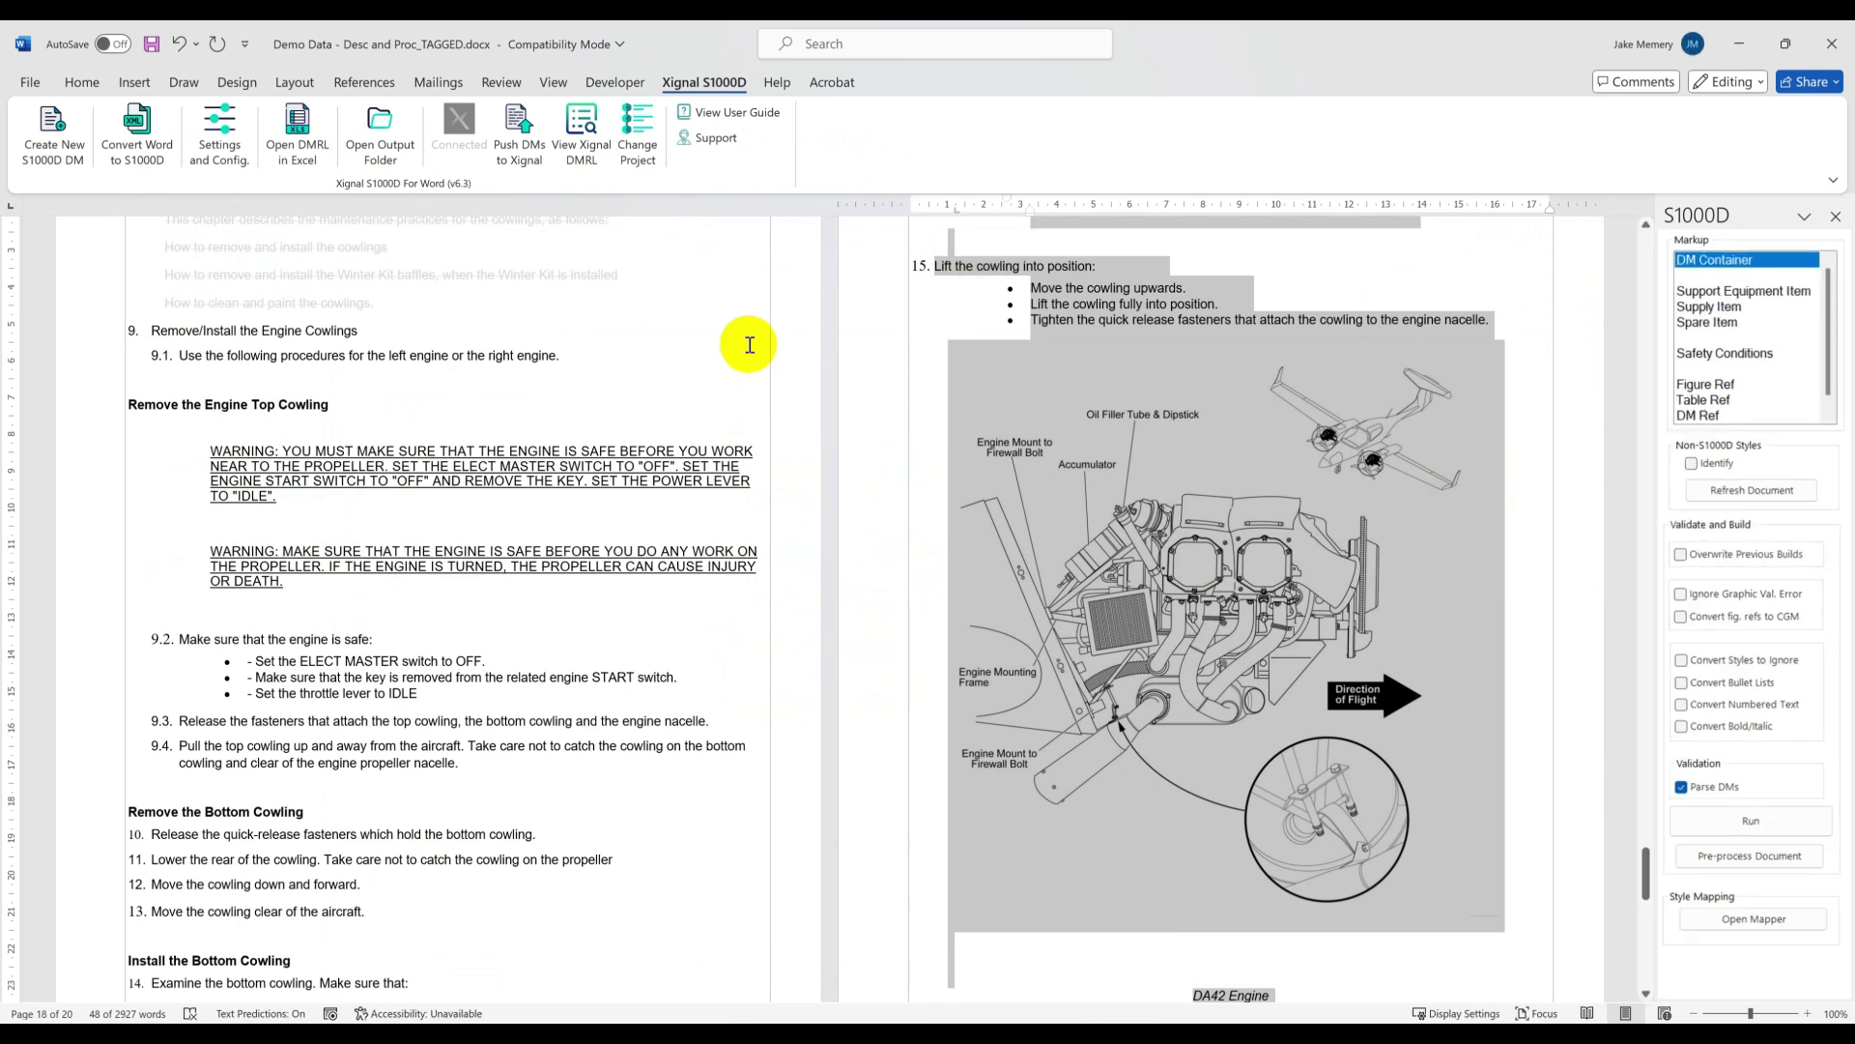
# Step: Push the built DA42 data modules to Xignal, overwriting duplicates
pyautogui.click(519, 160)
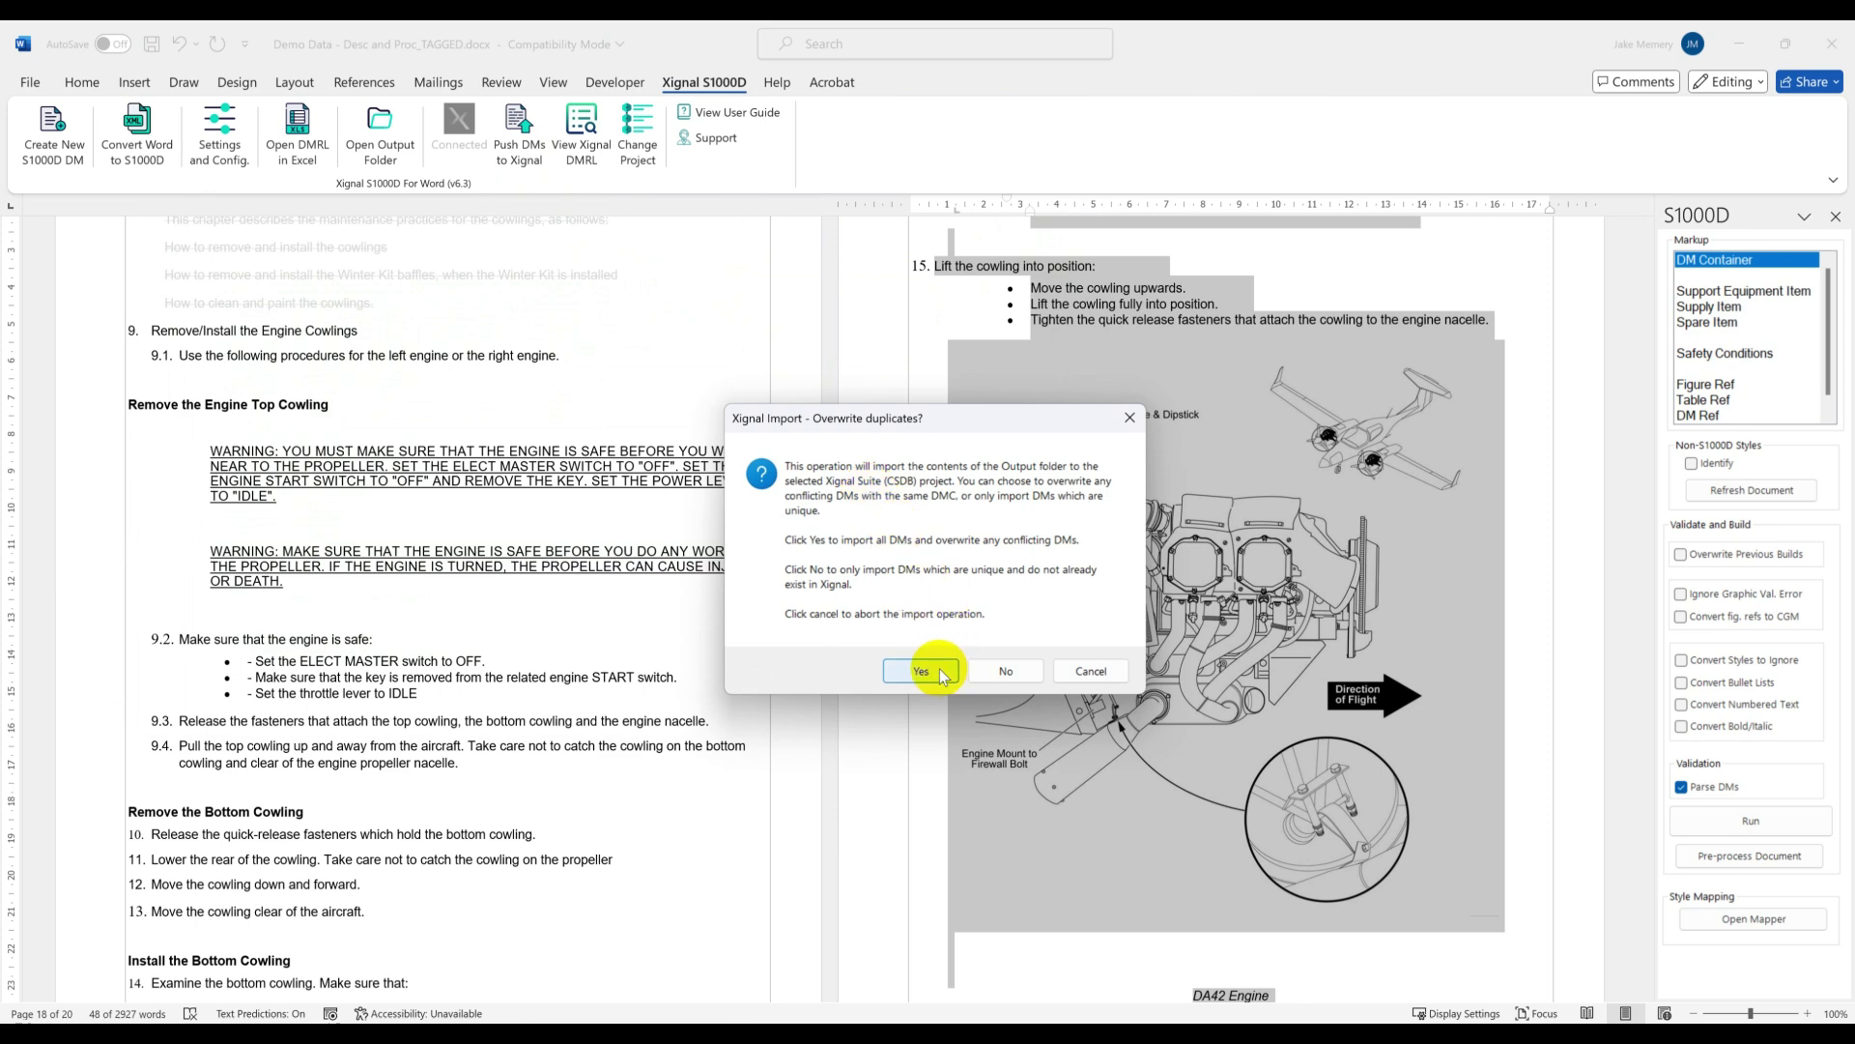
pyautogui.click(921, 671)
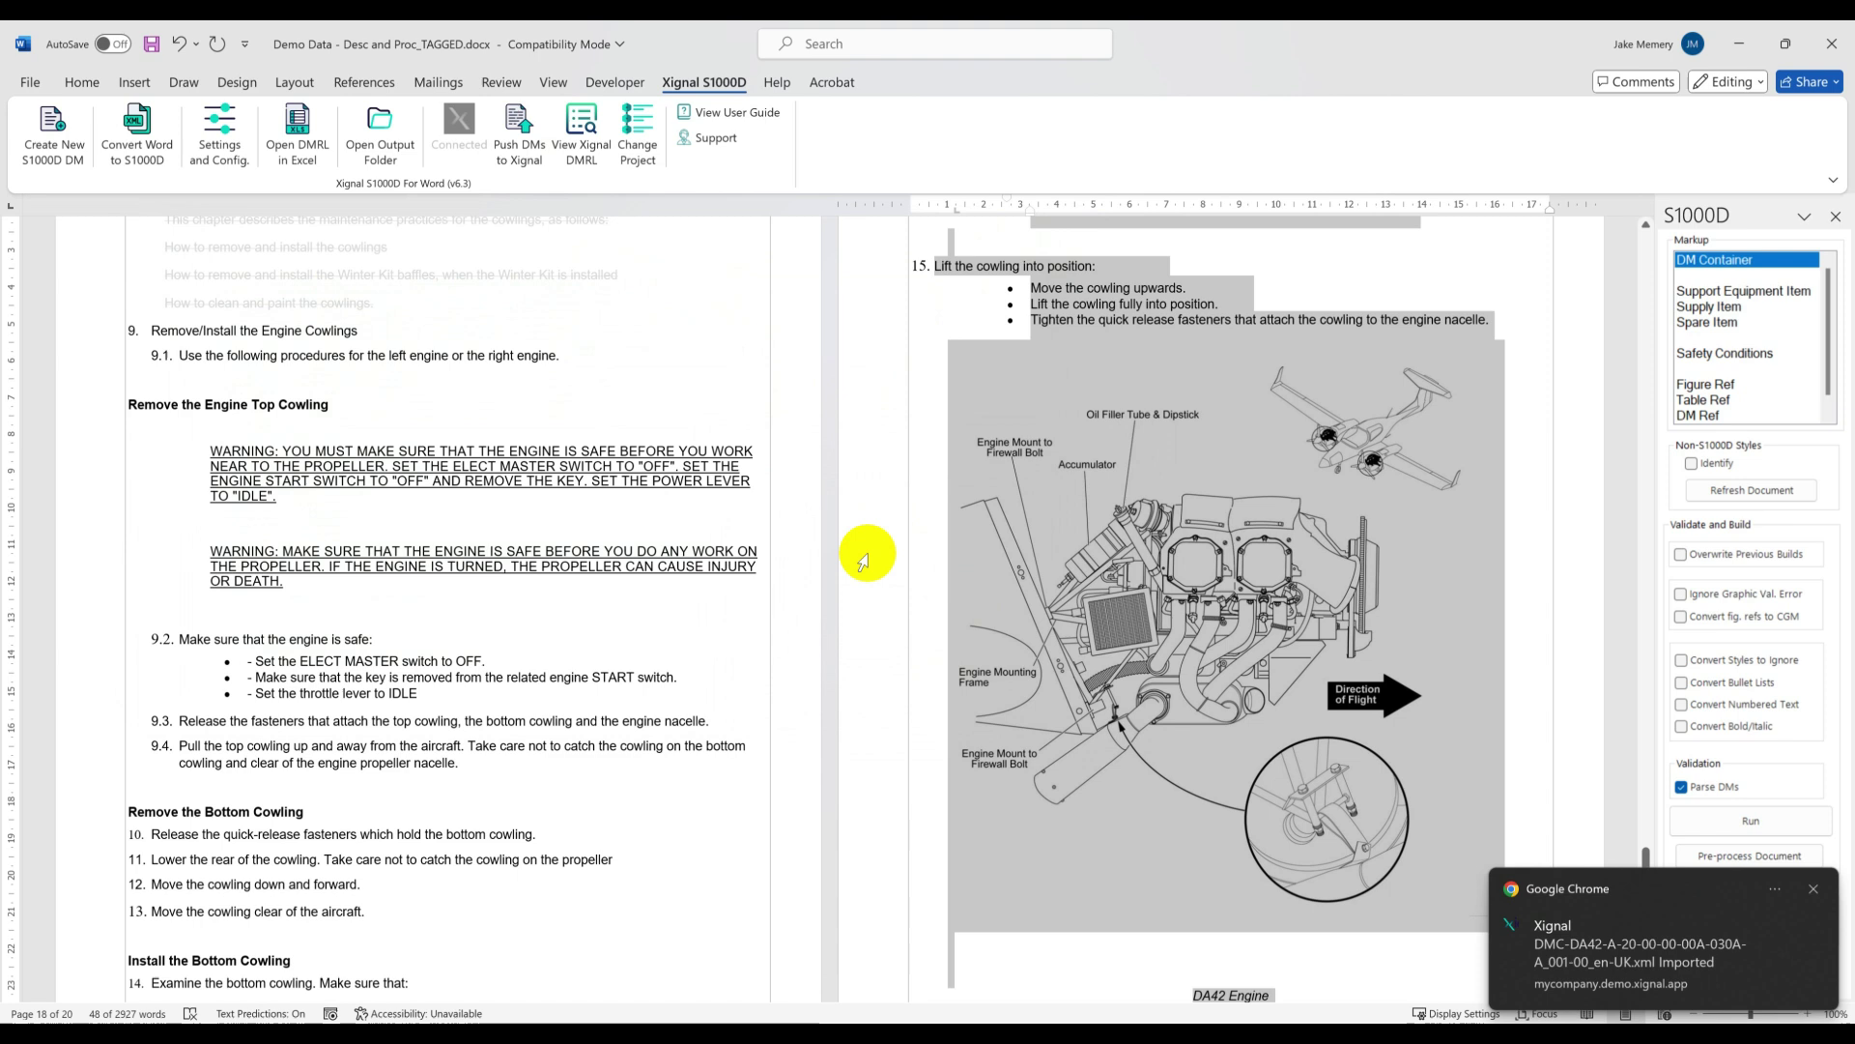
# Step: Reload the Xignal Data Modules list and check it now shows 17 modules, including the DA42 ones
pyautogui.click(1519, 939)
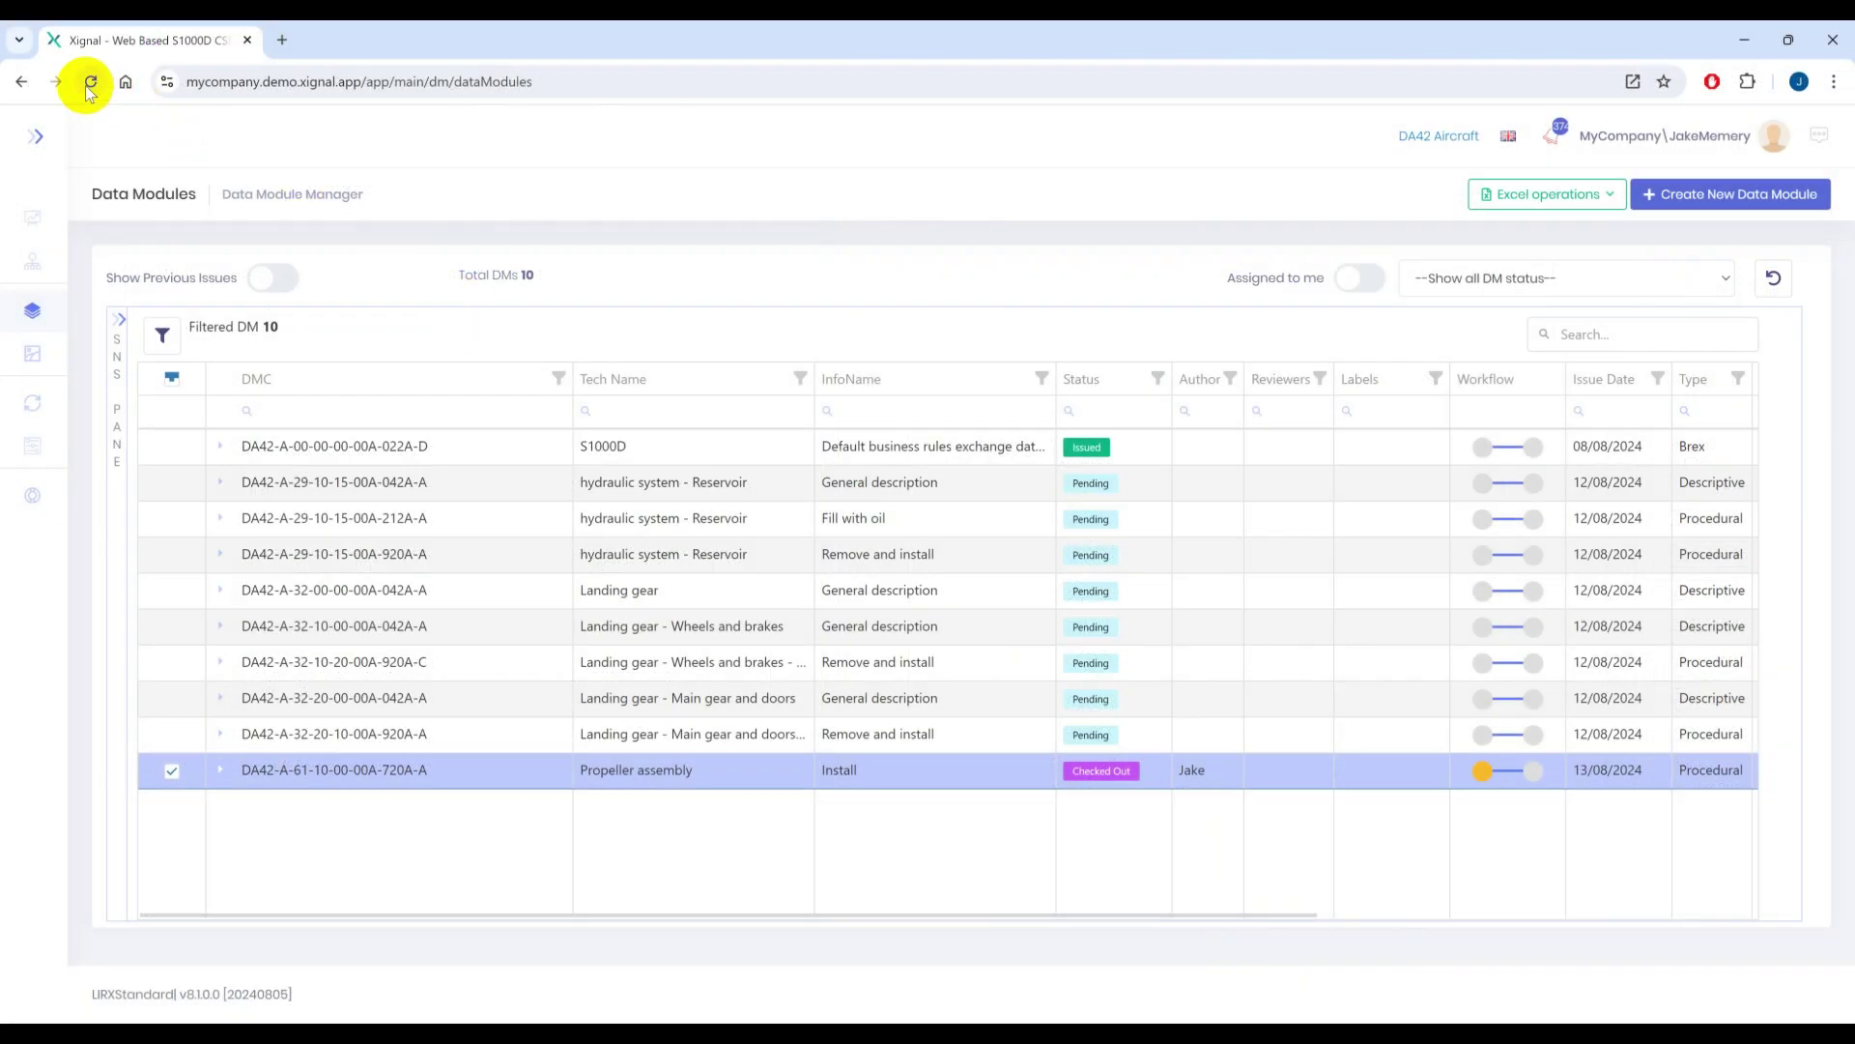
pyautogui.click(93, 83)
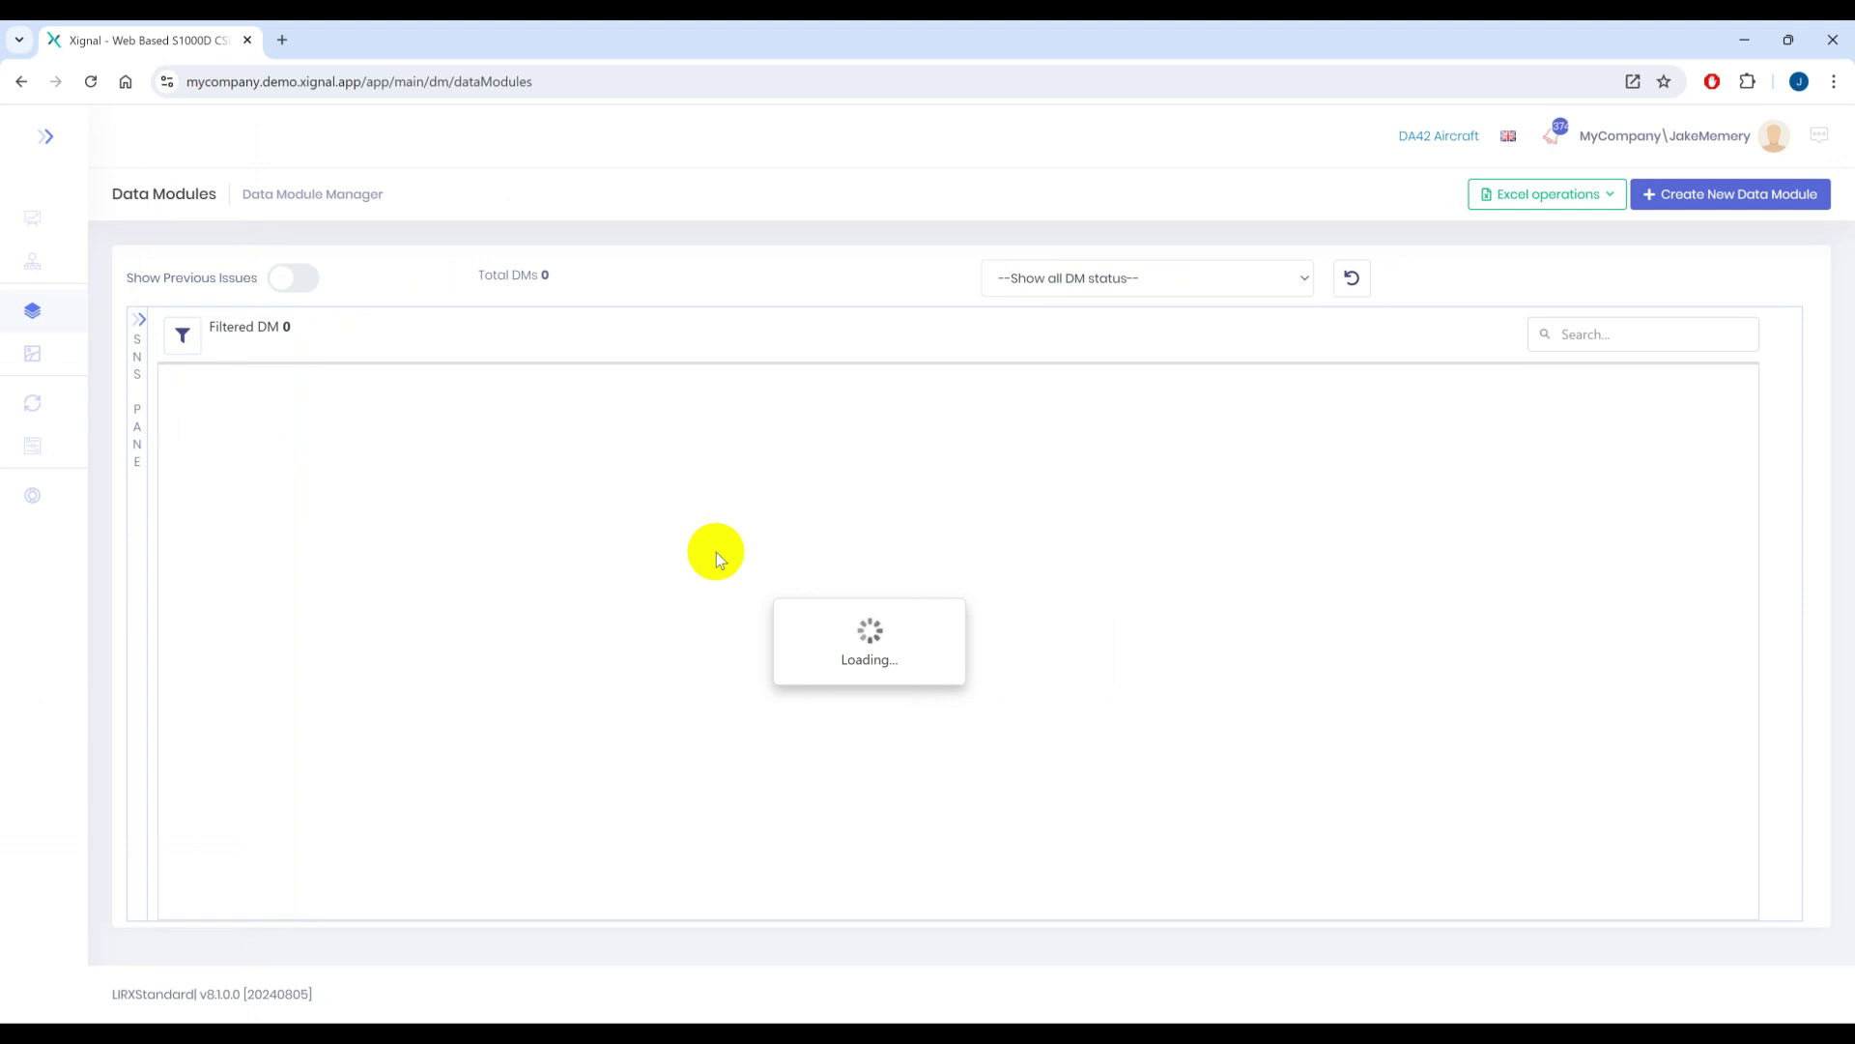
pyautogui.scroll(-2, 793, 520)
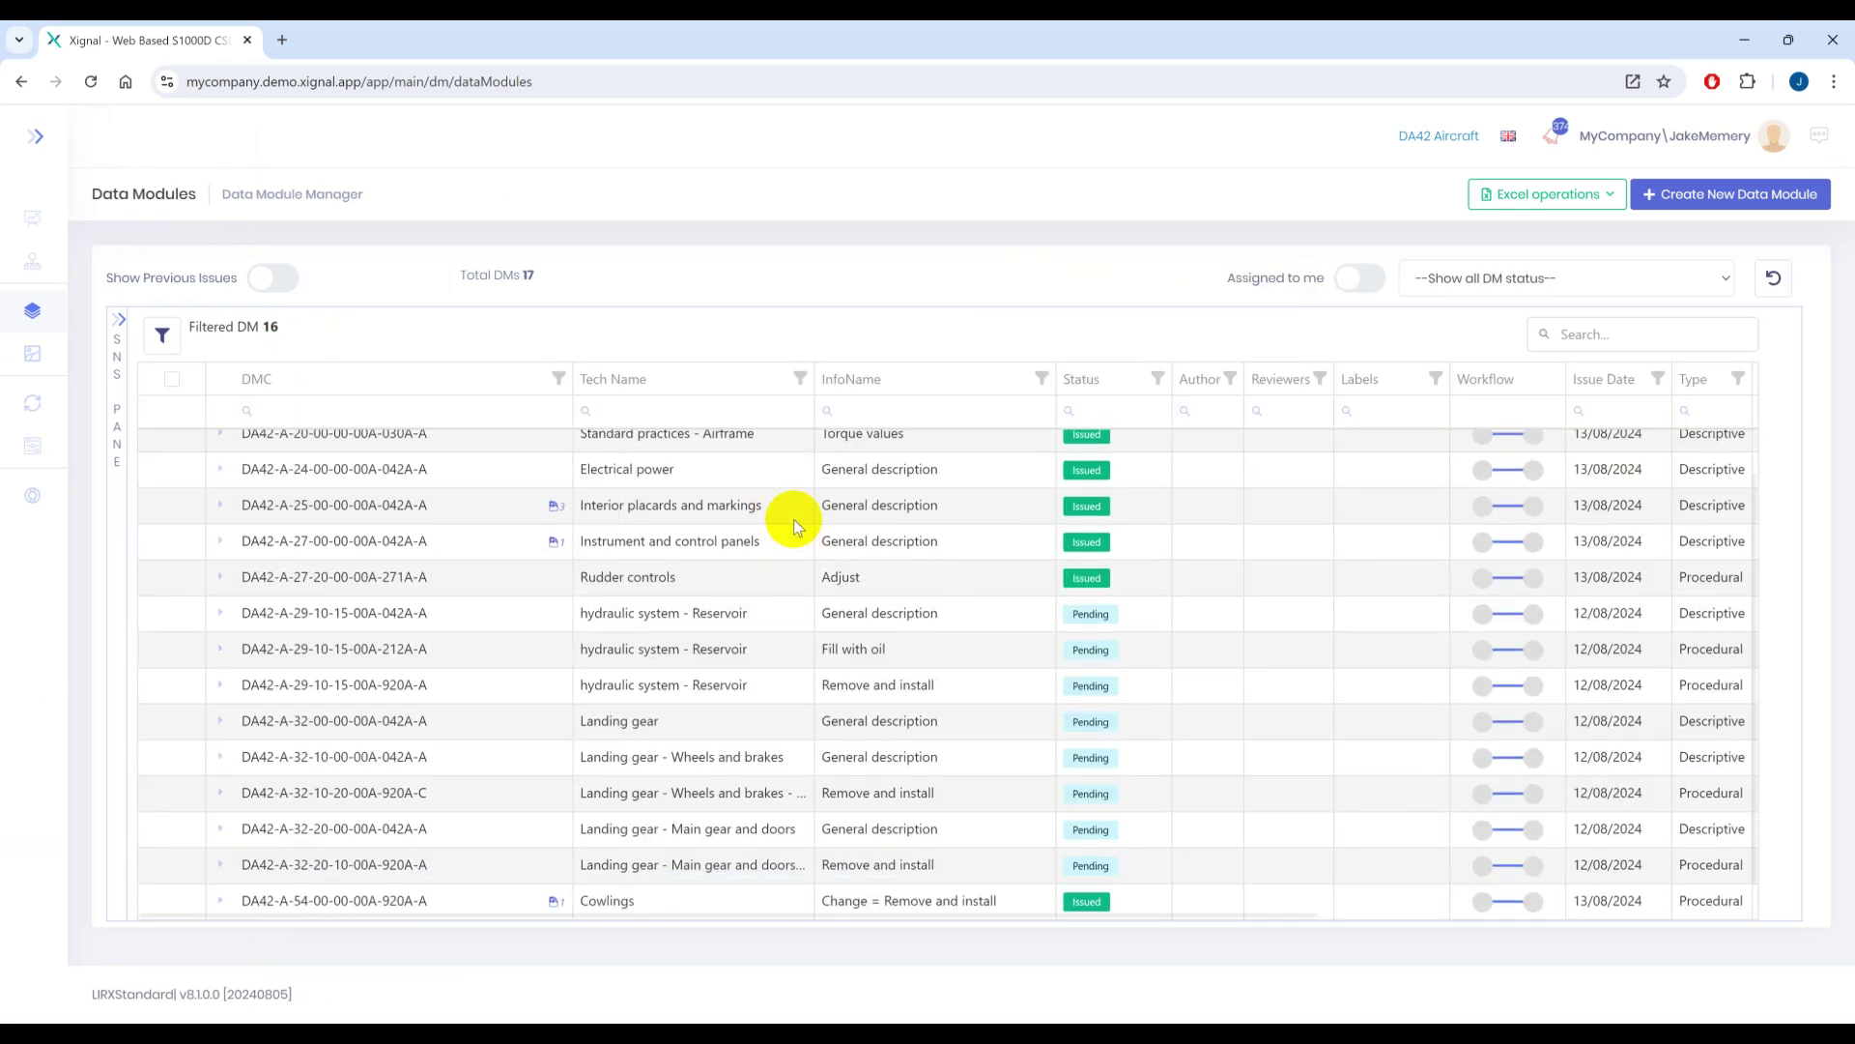
pyautogui.scroll(2, 792, 519)
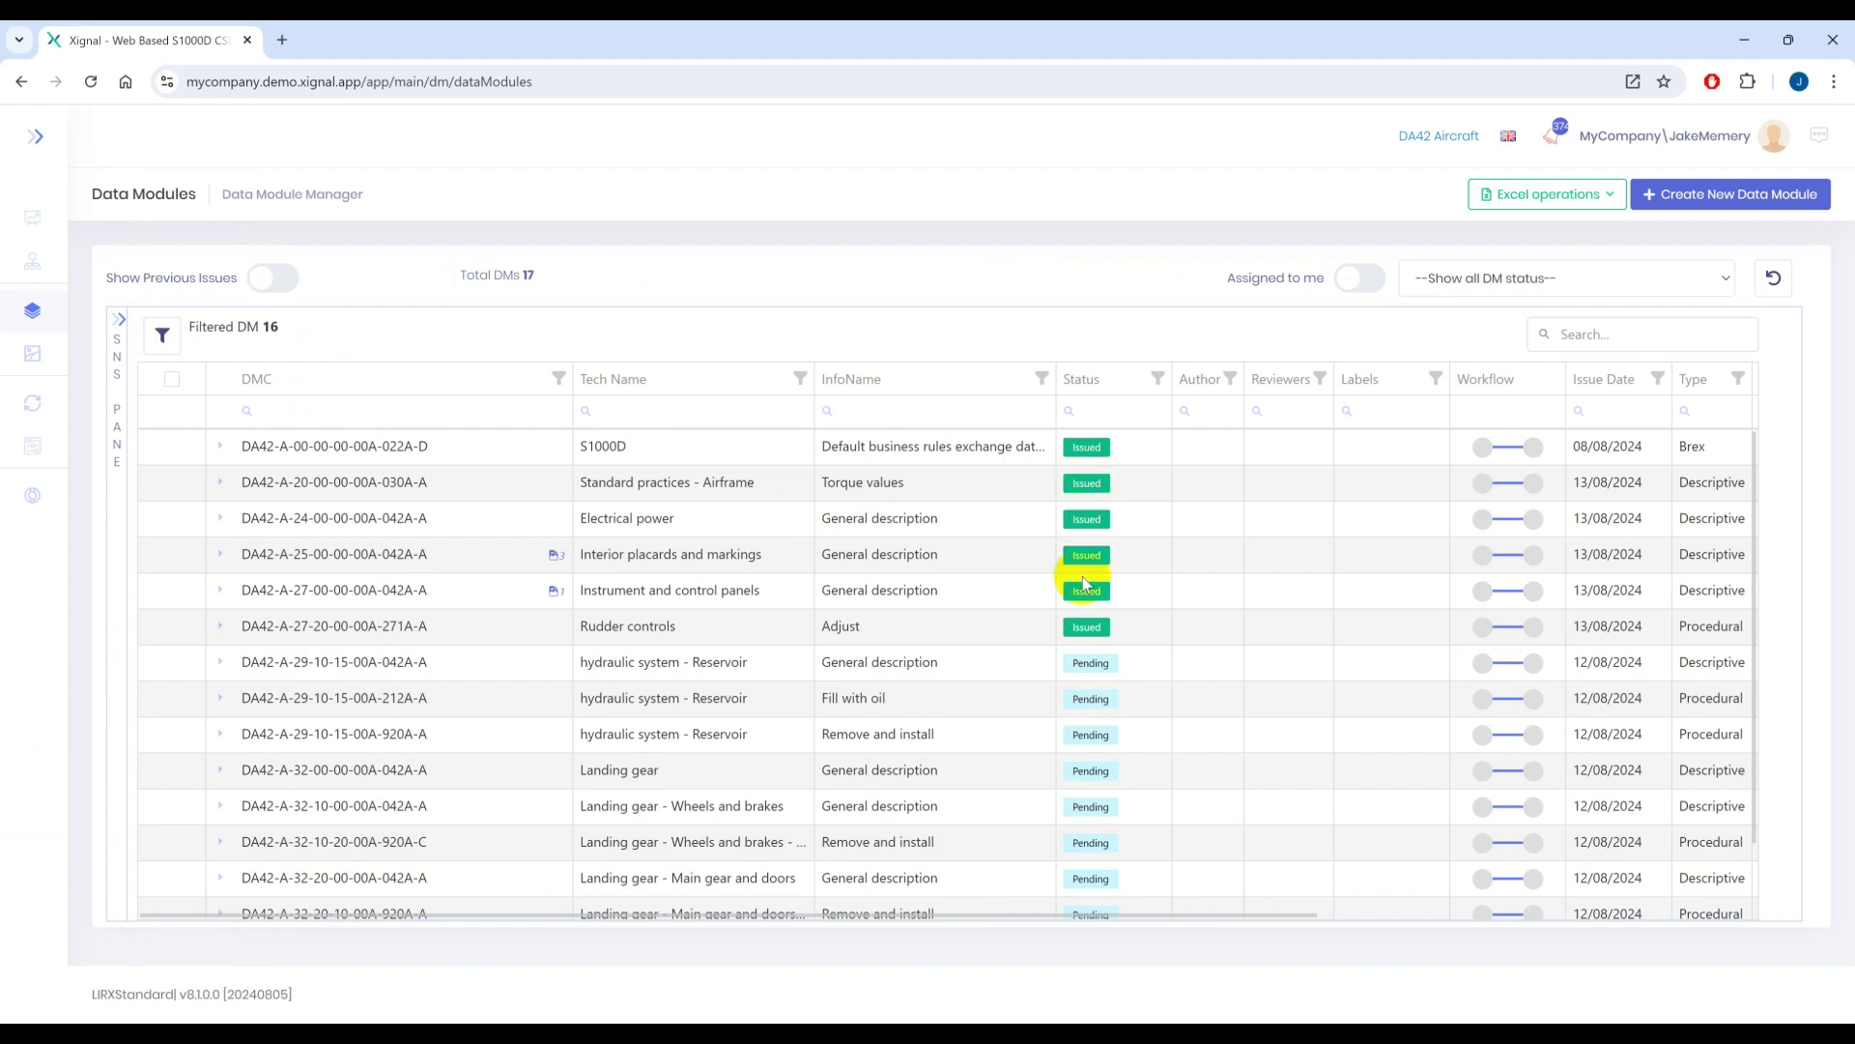
pyautogui.scroll(-2, 1063, 634)
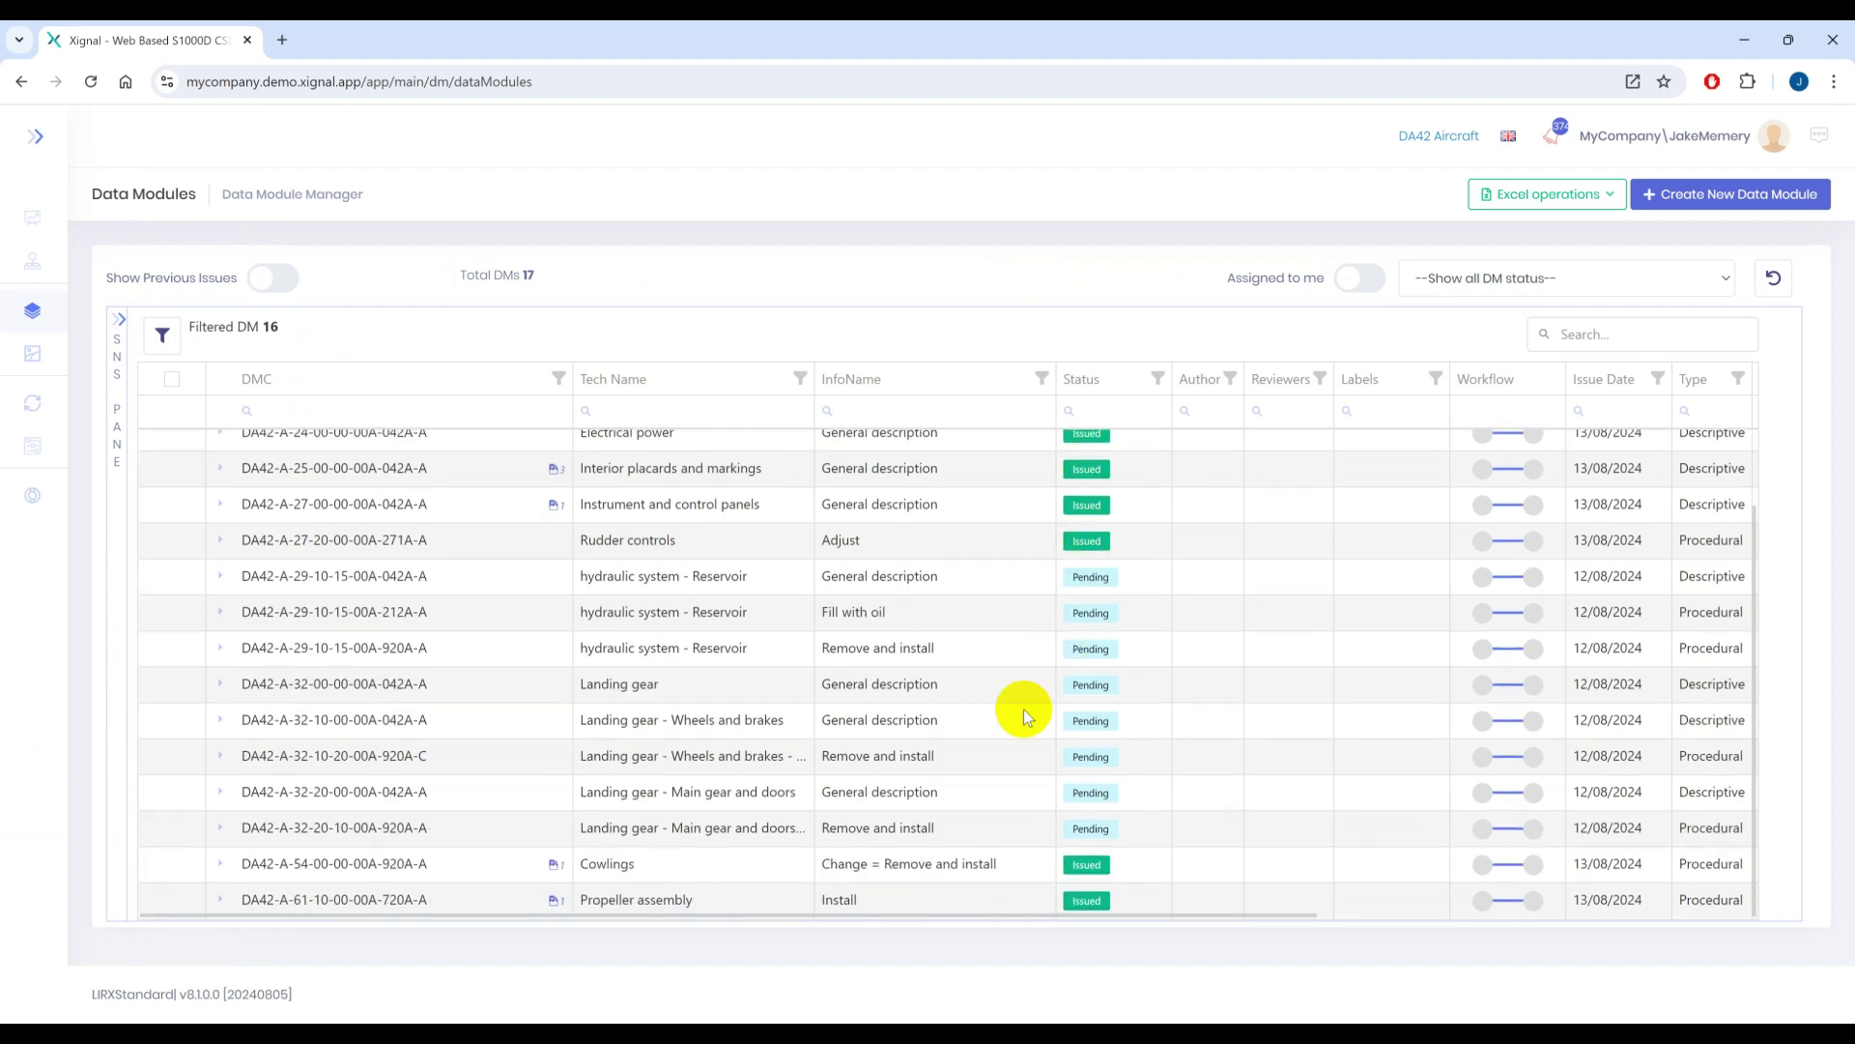
pyautogui.scroll(2, 934, 884)
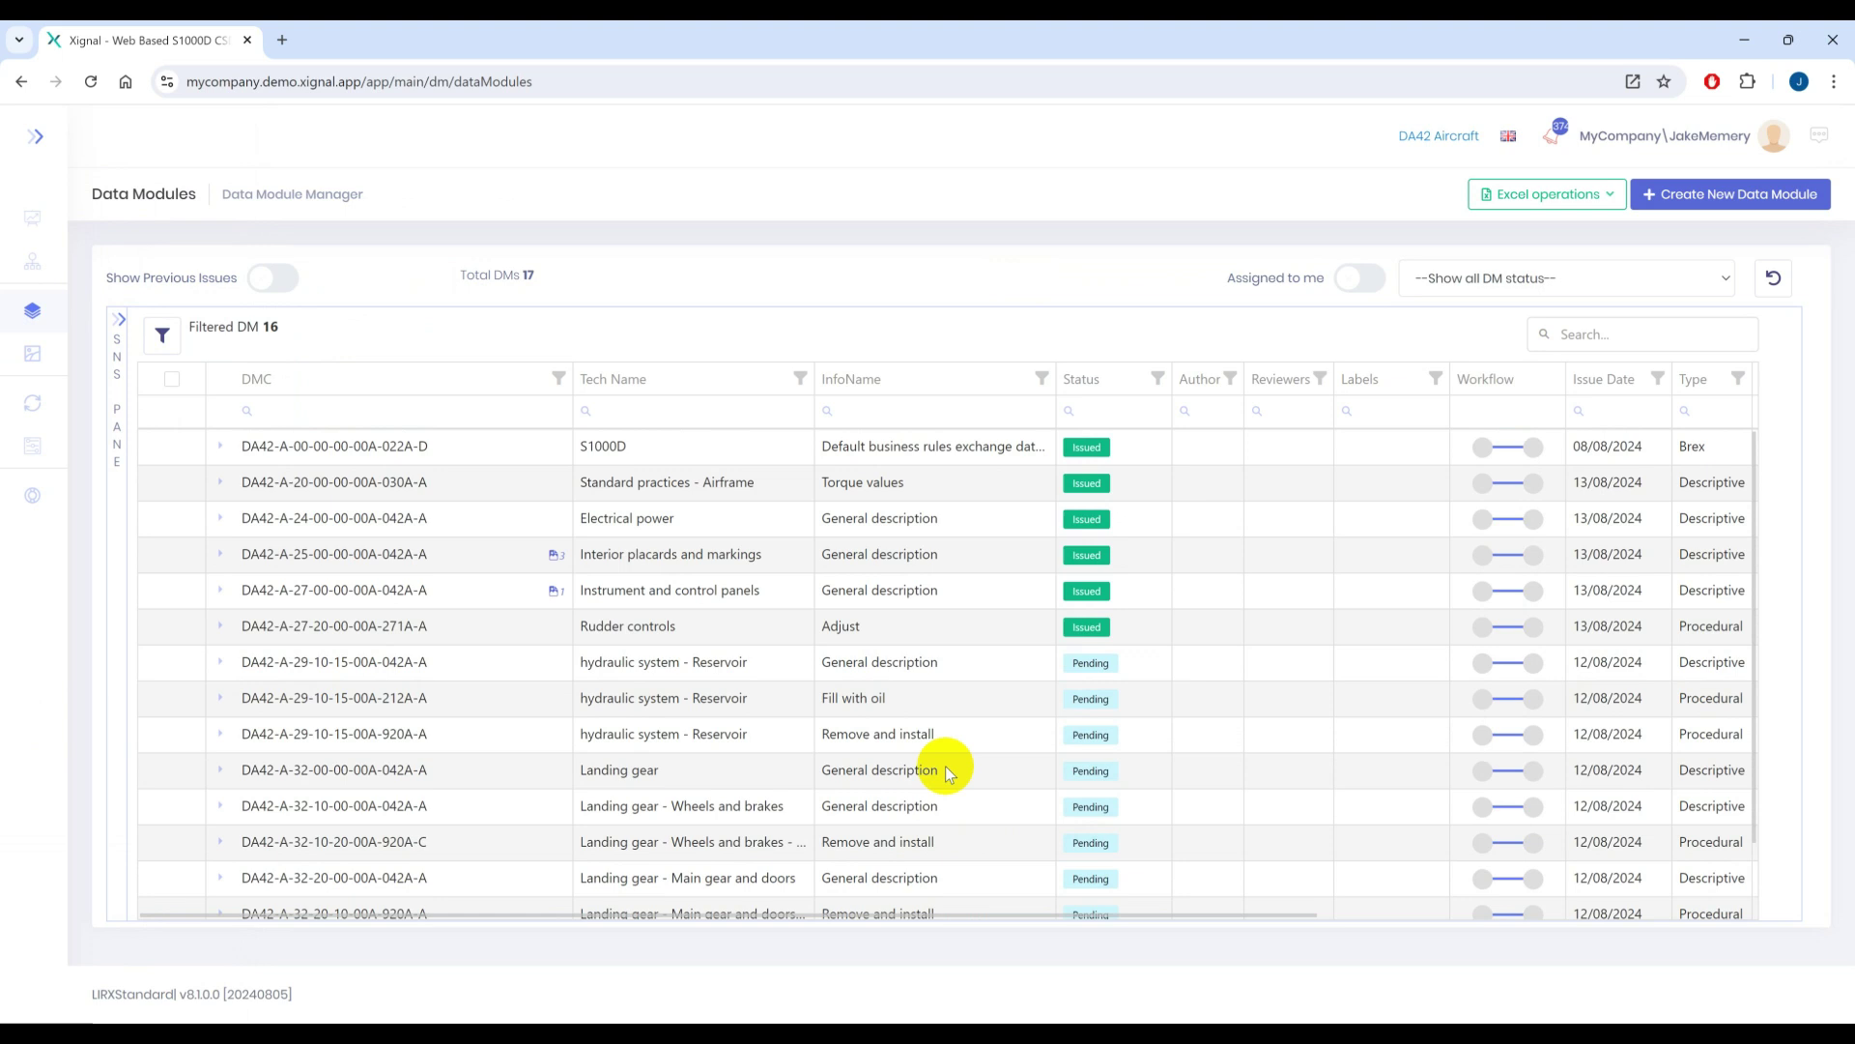